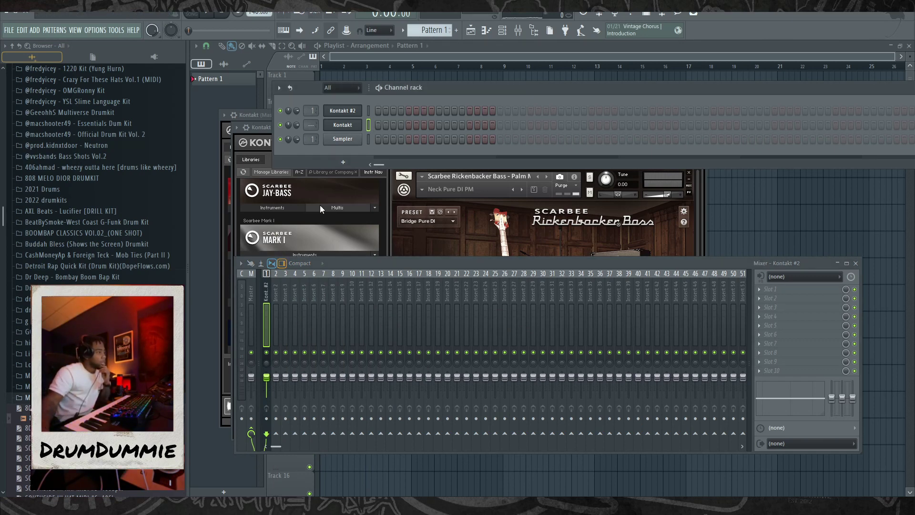
Step: Open the Kontakt #2 channel's Scarbee Rickenbacker Bass and try out its sound
click(355, 115)
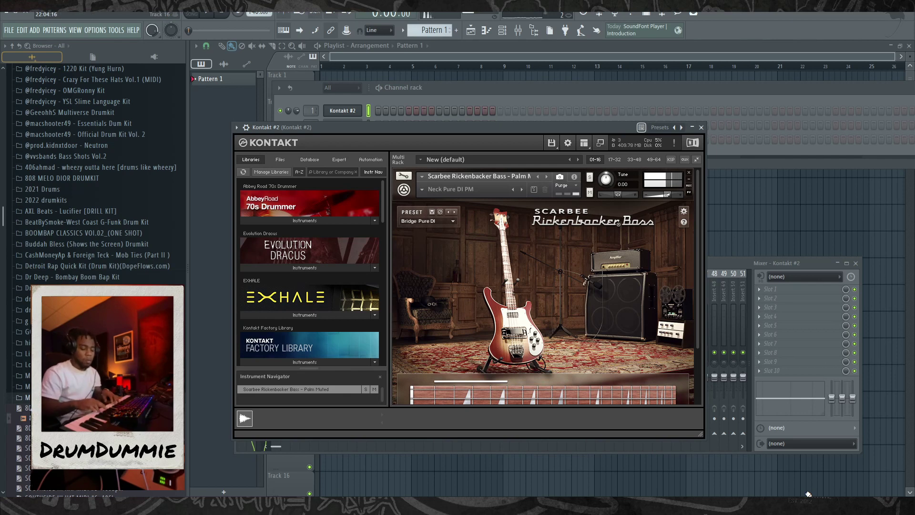
click(463, 90)
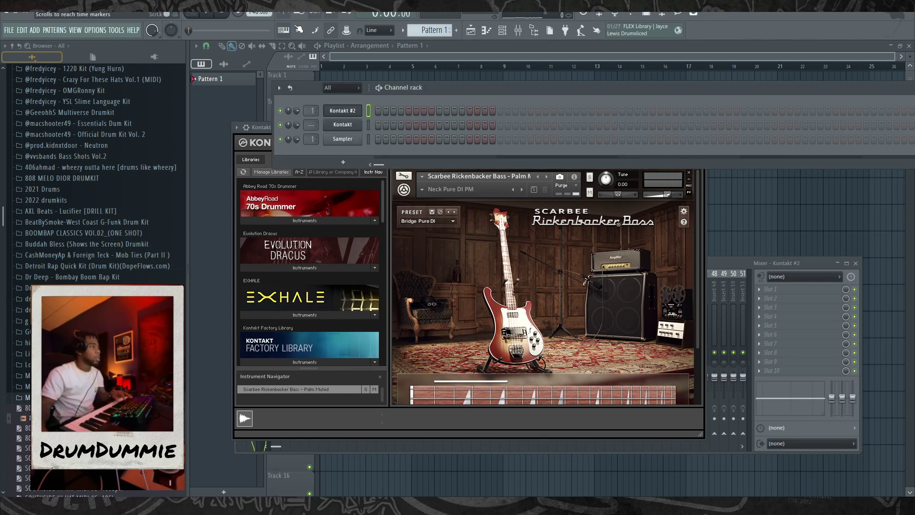
Step: Set the project tempo to 125 BPM by tapping the beat in the tempo tapper
right_click(289, 16)
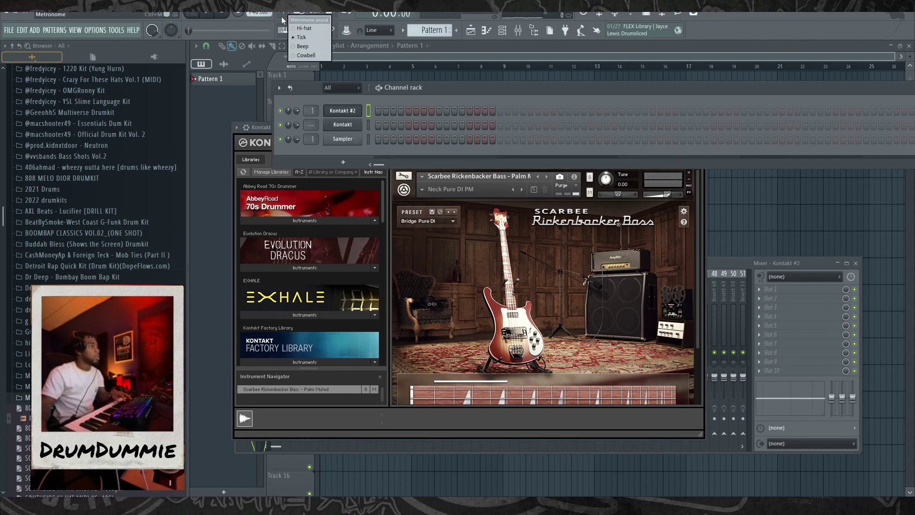
right_click(256, 13)
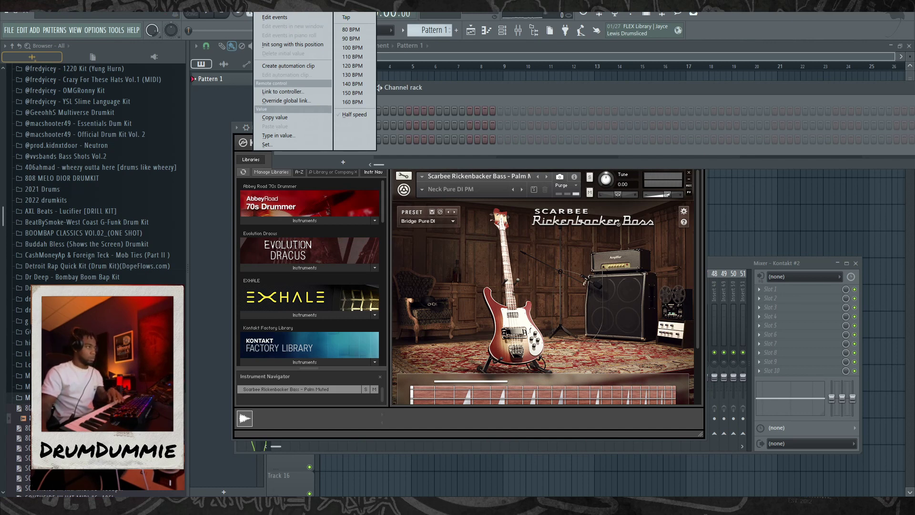
click(346, 17)
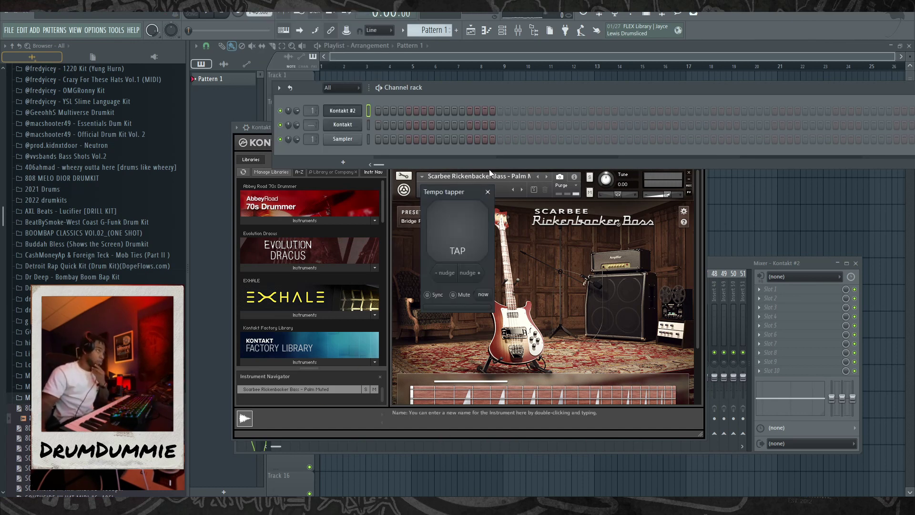
click(479, 234)
click(479, 233)
click(479, 234)
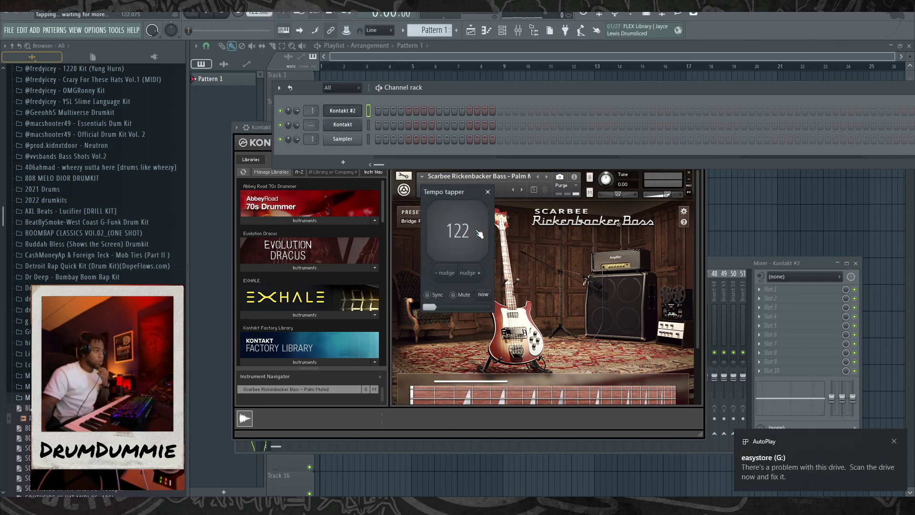
click(479, 233)
click(478, 234)
click(479, 234)
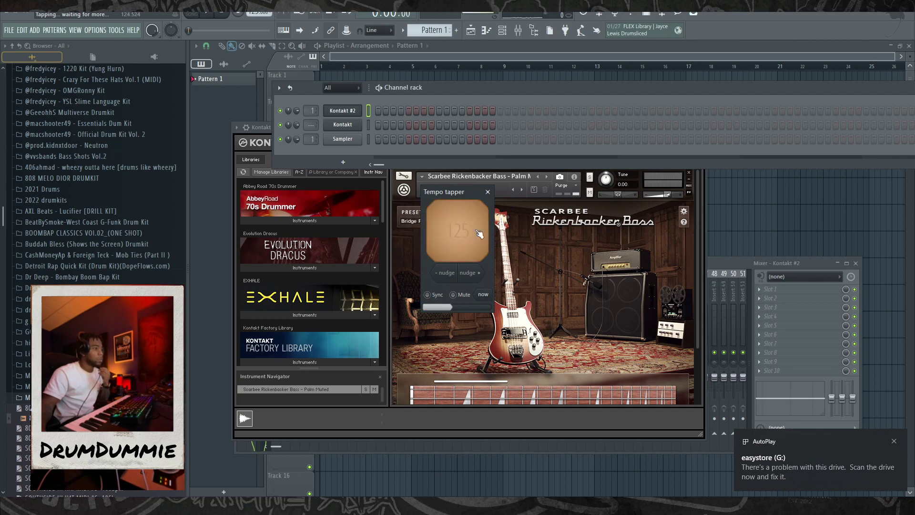
click(487, 192)
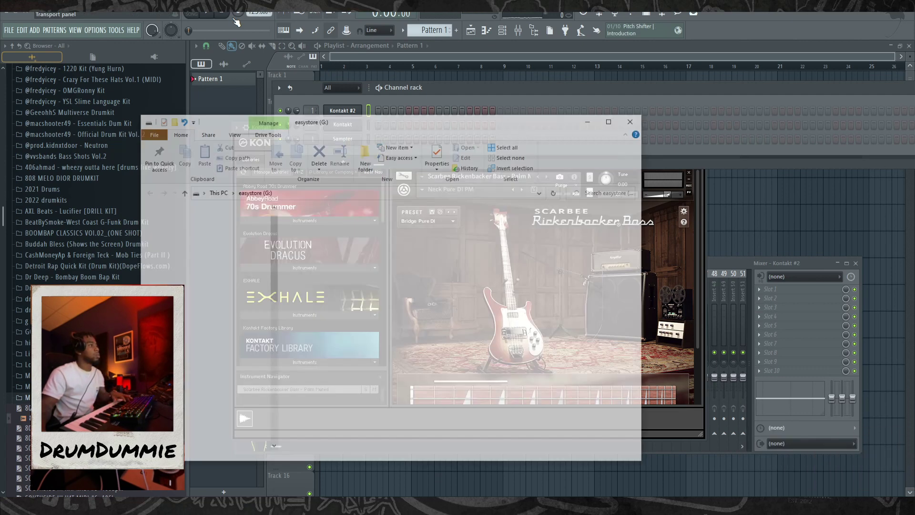
Step: Record a bass melody on the Kontakt #2 channel and quantize its notes in the piano roll
click(239, 13)
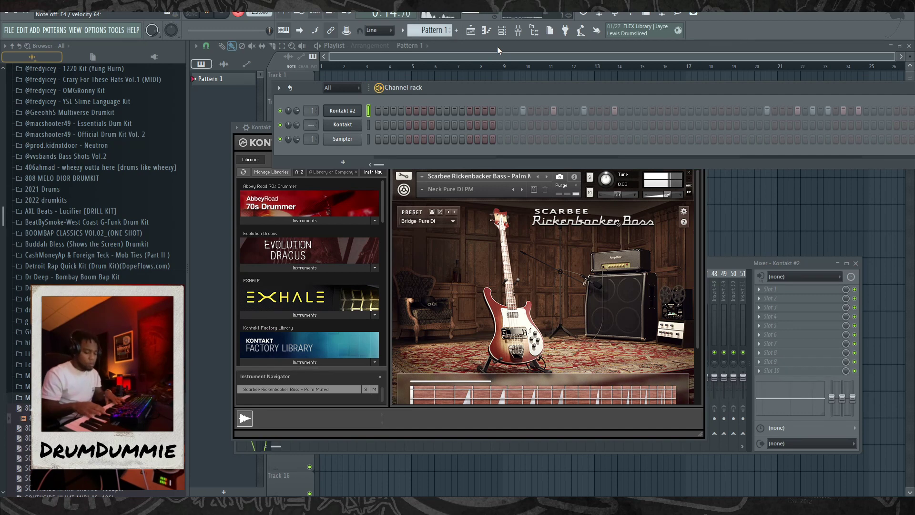
key(space)
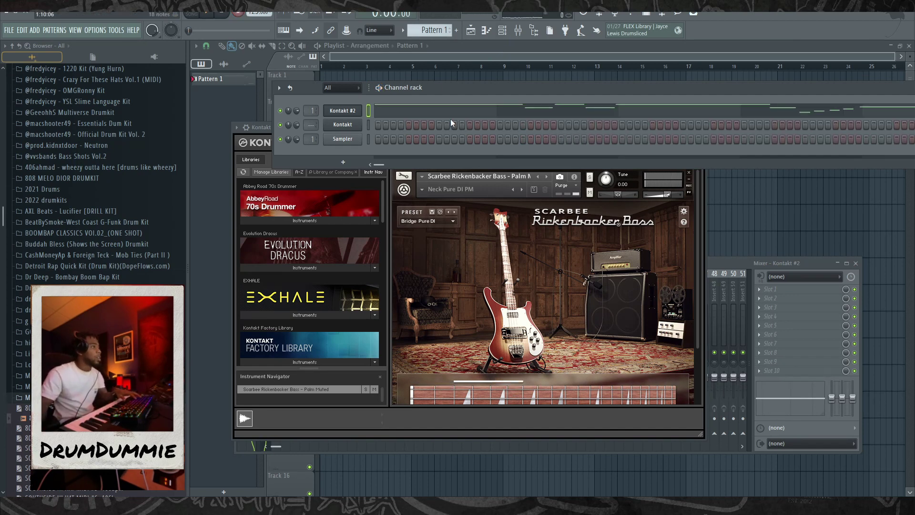
click(450, 114)
scroll(419, 110, up, 4)
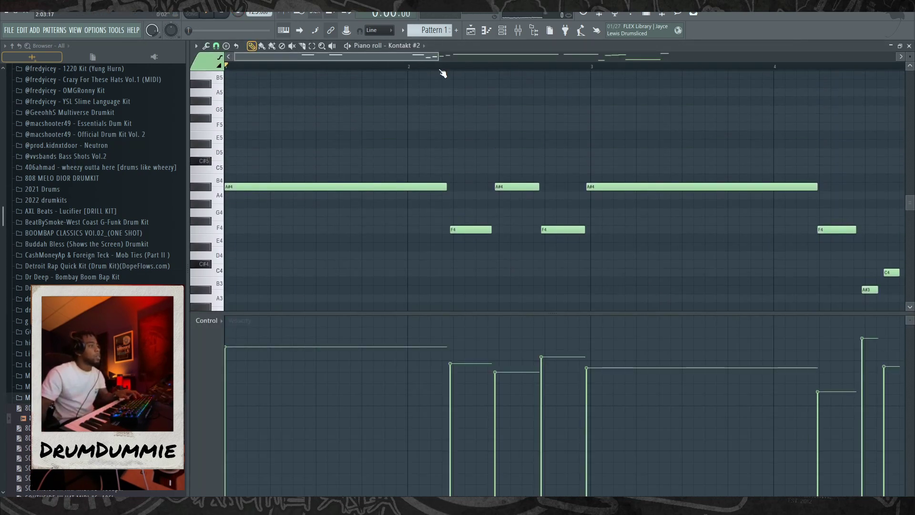
scroll(445, 72, down, 3)
key(ctrl+q)
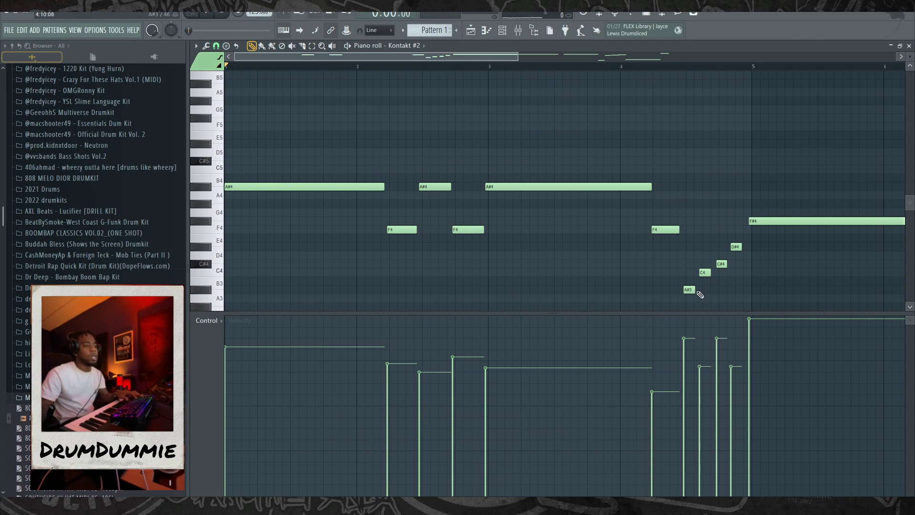
Step: Trim the start of the short D#4 note before bar 5 while playing the bass melody back
key(space)
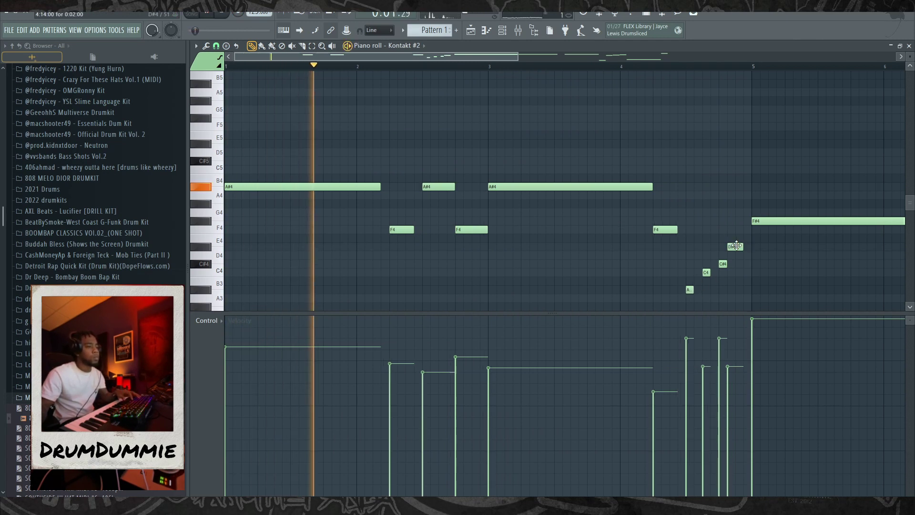
drag(736, 247, 742, 247)
click(748, 239)
right_click(753, 240)
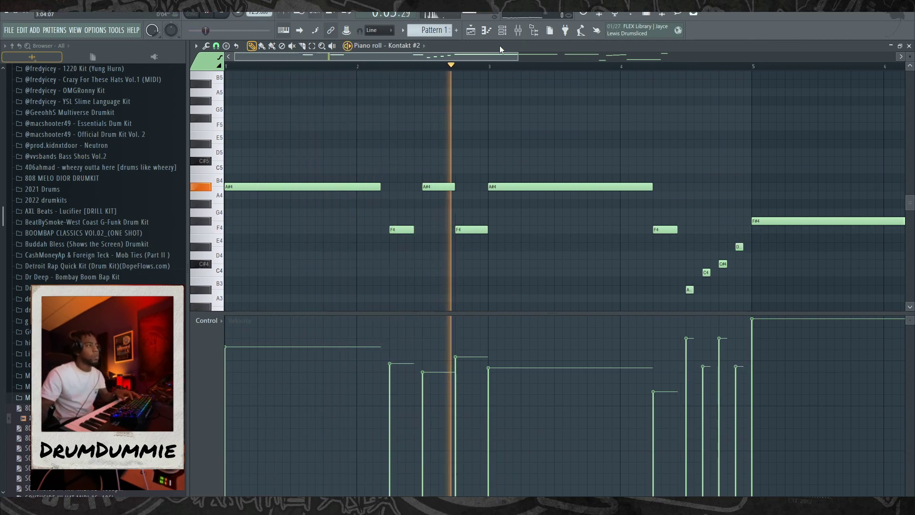
drag(514, 58, 577, 65)
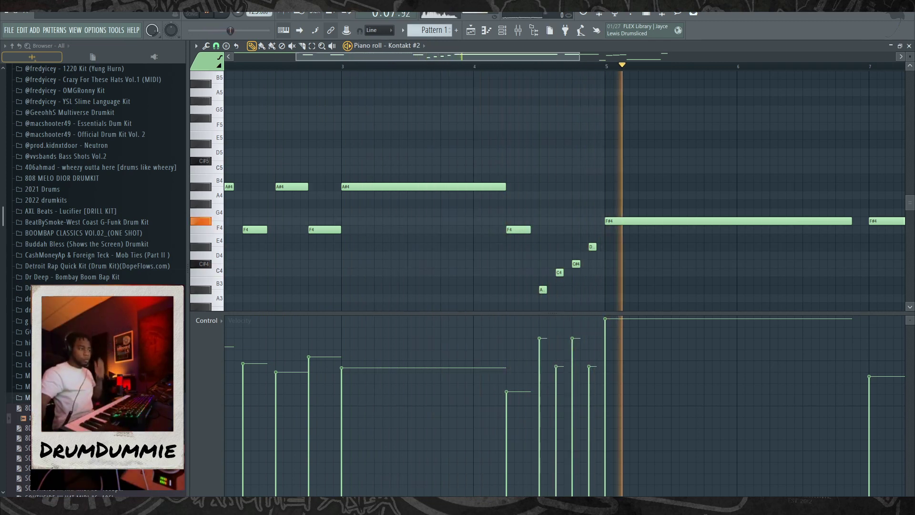
Step: Load NOIRE Pure.nki from the Noire library into the empty Kontakt instrument
click(502, 30)
click(352, 112)
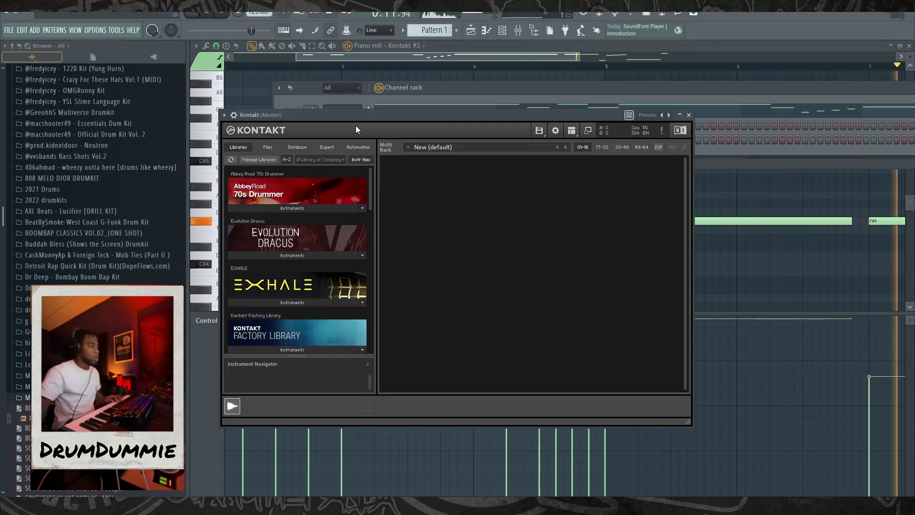
scroll(356, 238, down, 5)
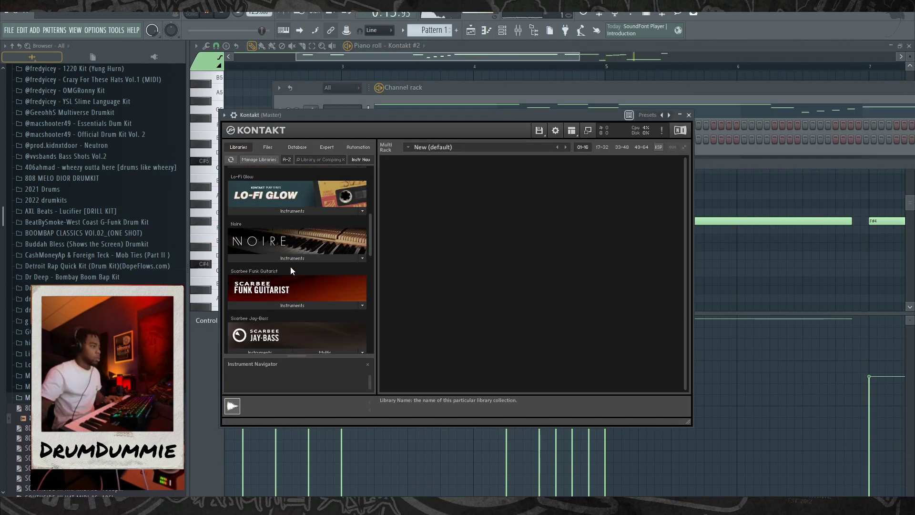
click(291, 260)
drag(295, 277, 333, 171)
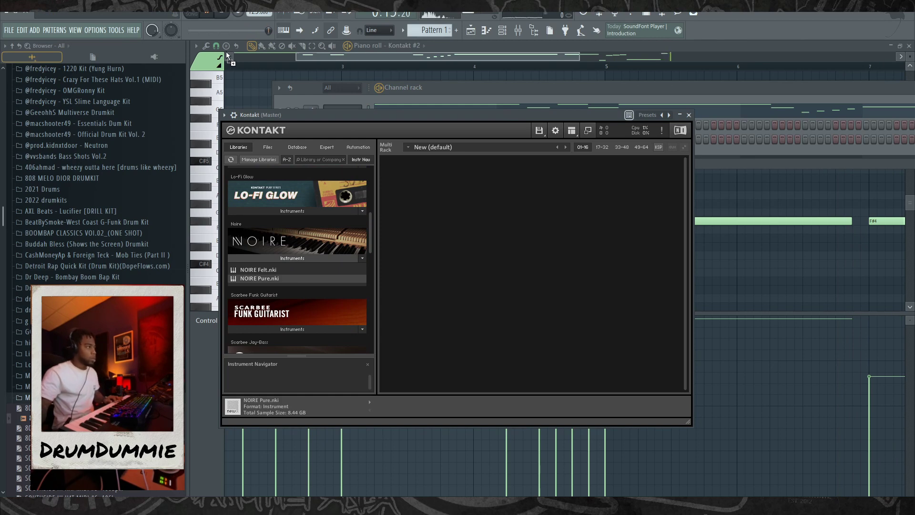
drag(227, 57, 500, 215)
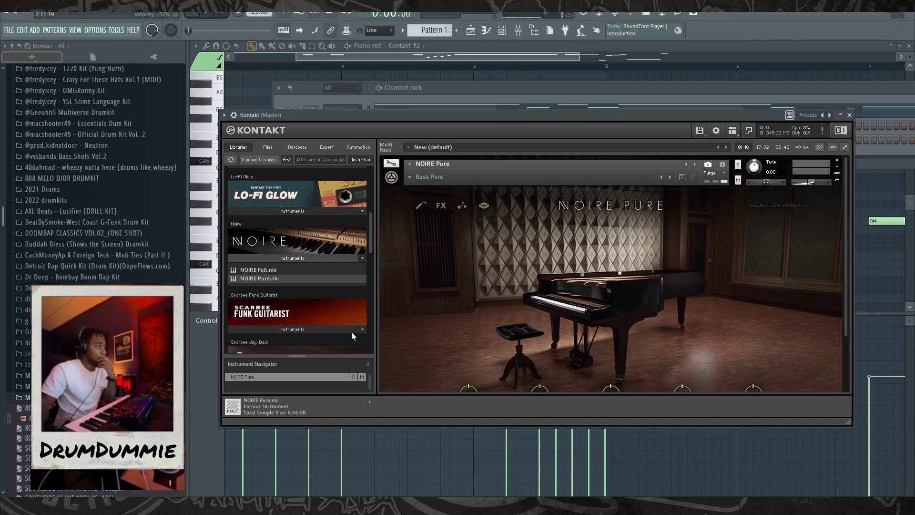
Step: Set the NOIRE Pure piano to the Almost Electric preset from the Vintage category
click(410, 176)
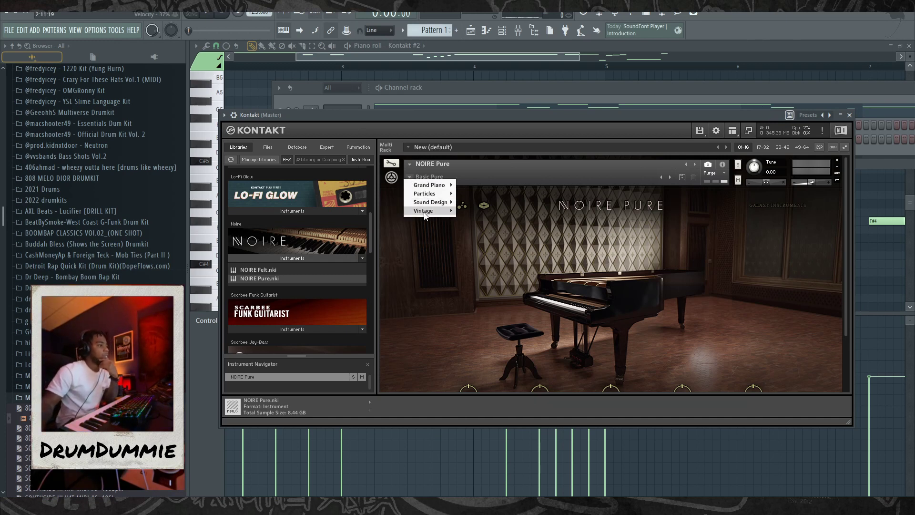
mouse_move(429, 211)
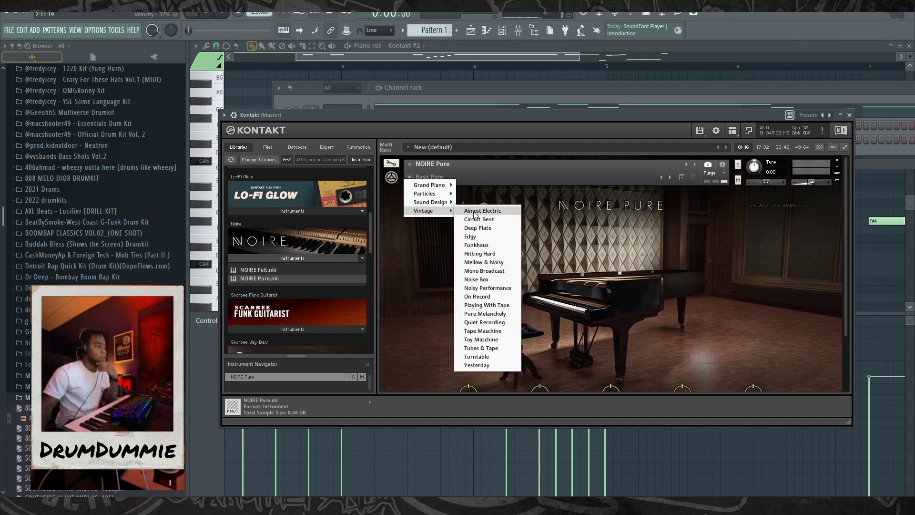
click(474, 212)
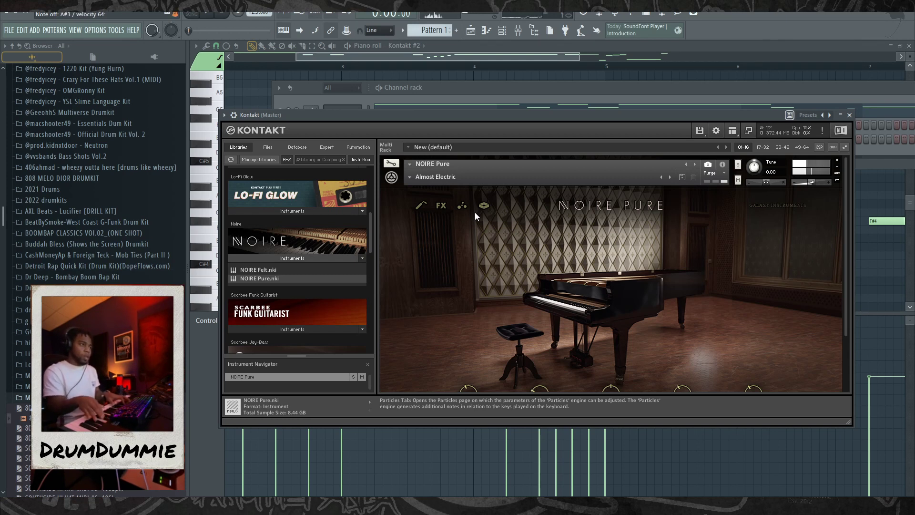
Step: Record a piano chord part on the Kontakt channel over the bass melody, undoing the first take and recording a new one
click(830, 90)
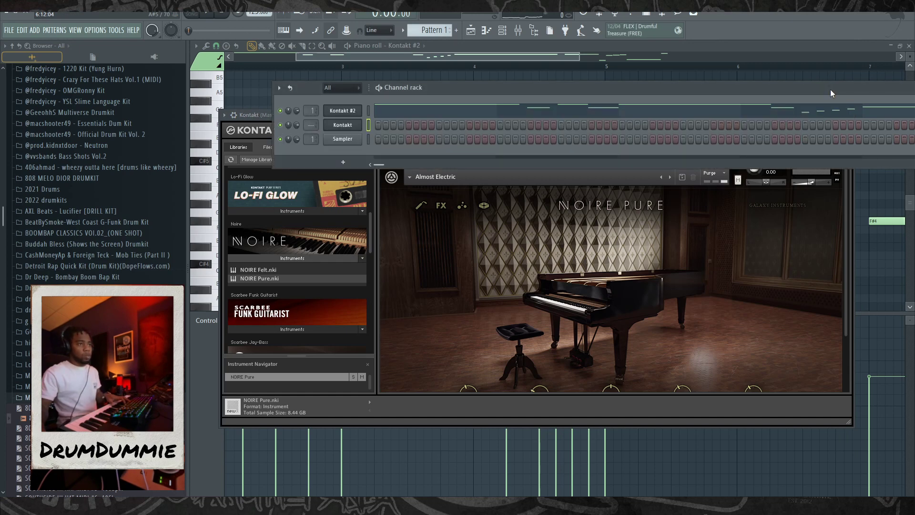
key(space)
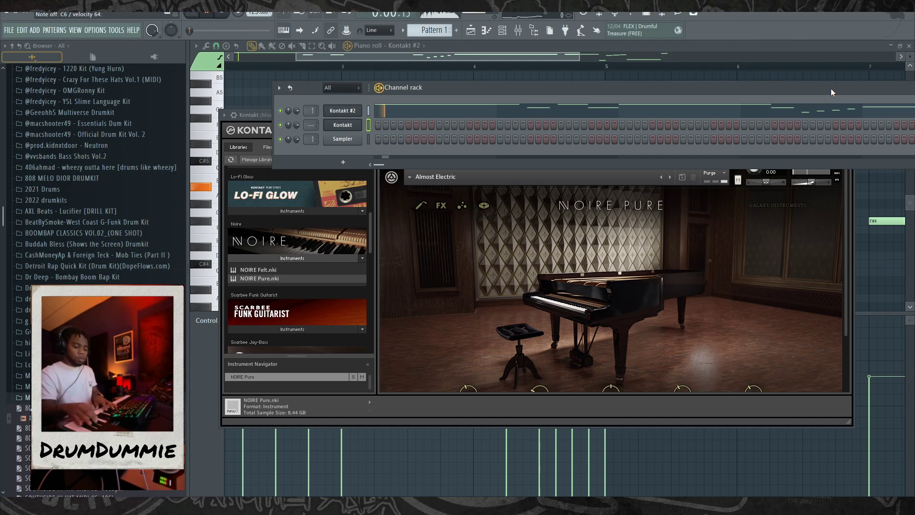
key(space)
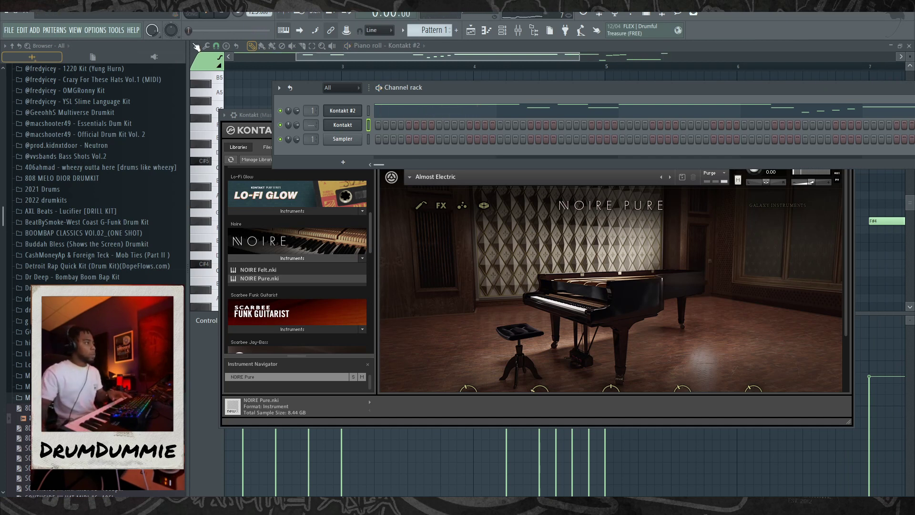
click(244, 16)
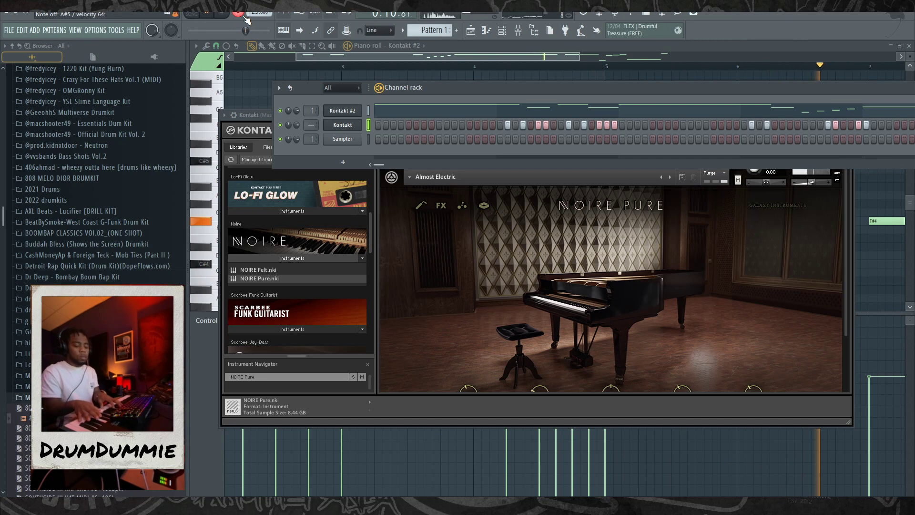
key(space)
key(ctrl+z)
key(space)
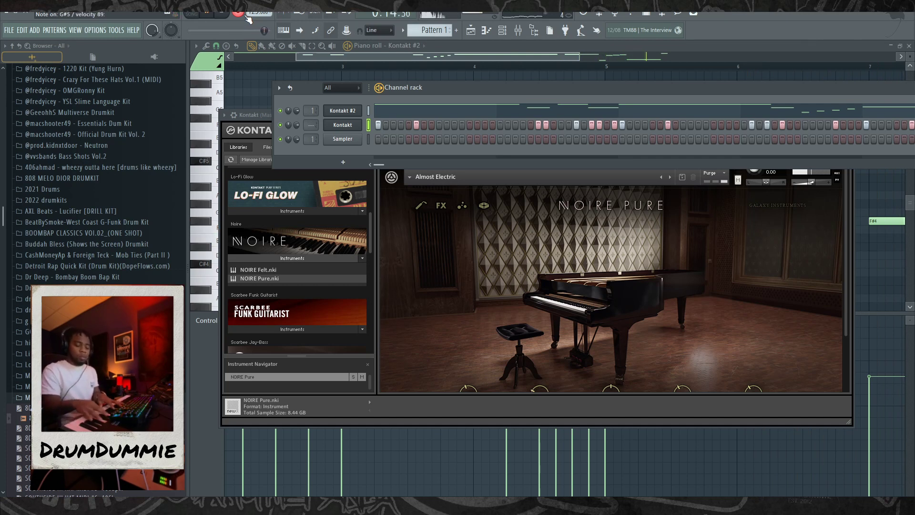
key(space)
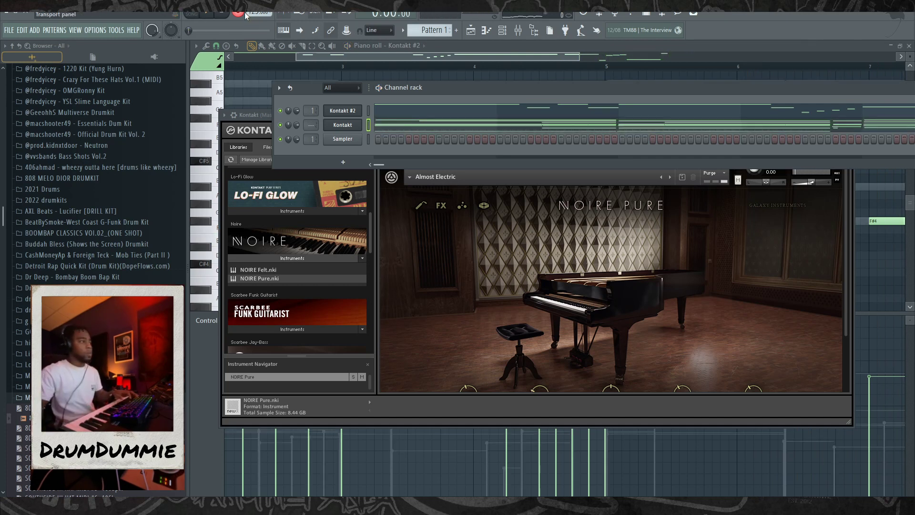
Step: Turn off recording and play the pattern back with the piano chords open in the piano roll
click(244, 14)
key(space)
click(462, 127)
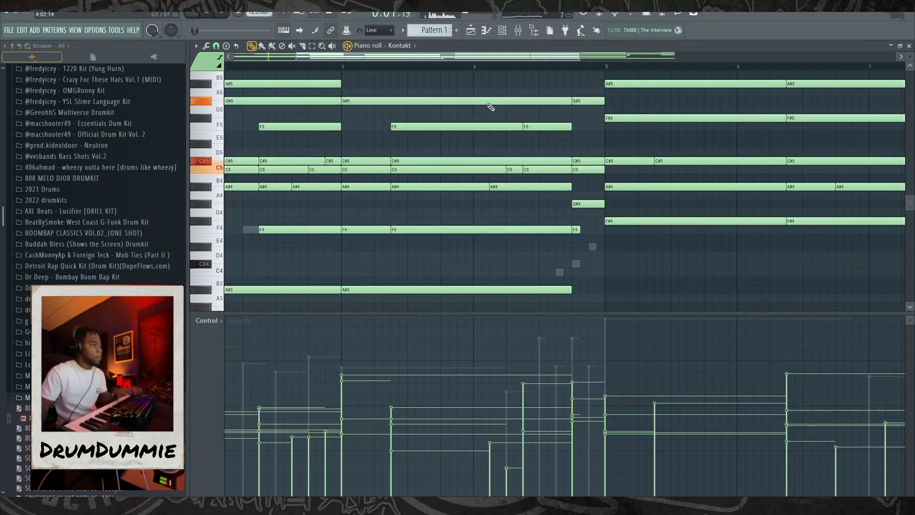
Step: Clone the Kontakt piano channel in the channel rack
click(509, 27)
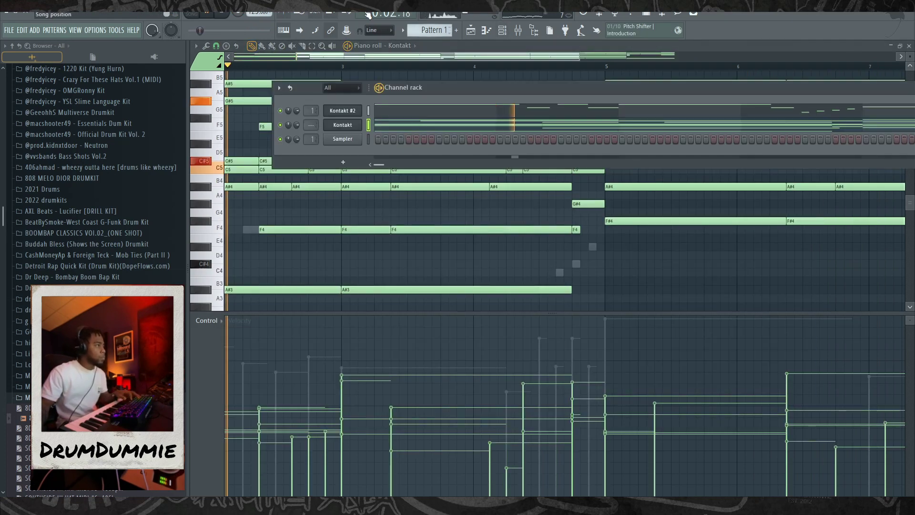
right_click(352, 132)
click(401, 207)
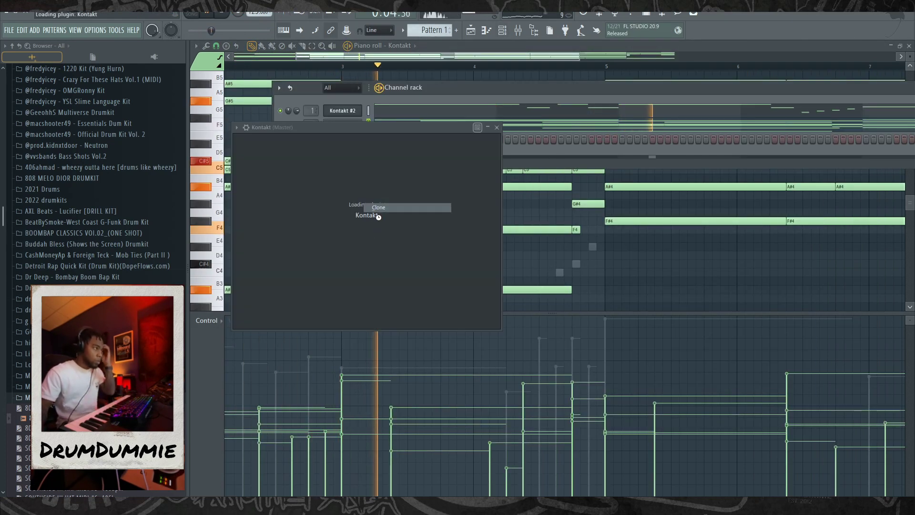
Step: Load String Ensemble Essential.nki from the Symphony Essentials String Ensemble library into the cloned Kontakt #3 channel
scroll(345, 303, down, 3)
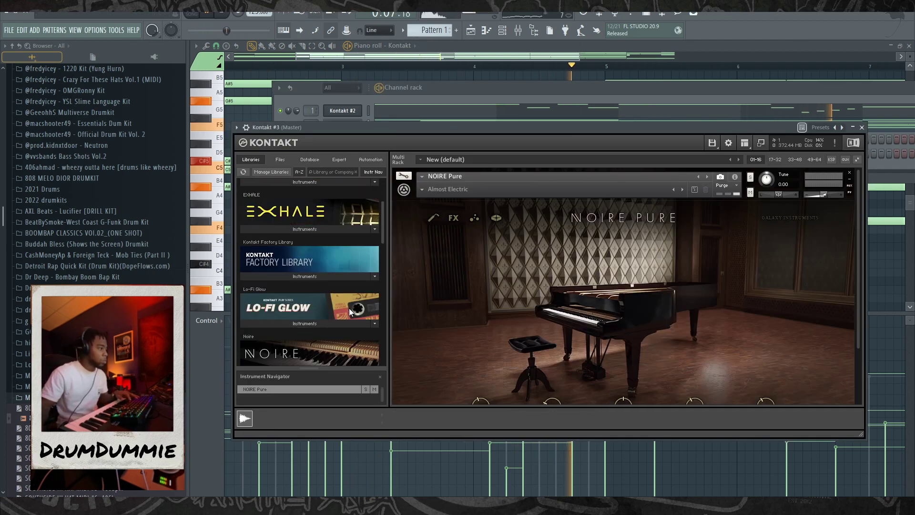
scroll(333, 306, down, 3)
scroll(318, 304, down, 3)
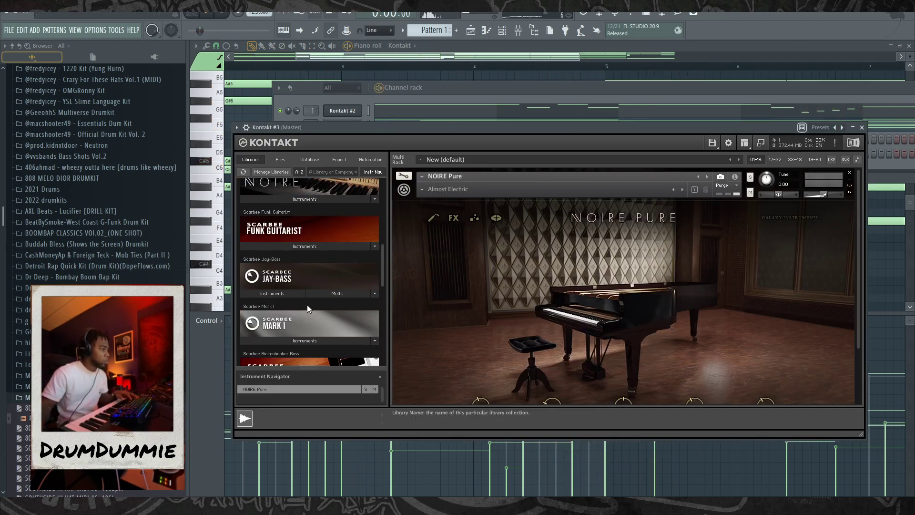
scroll(309, 305, down, 2)
scroll(334, 312, down, 1)
scroll(339, 324, down, 1)
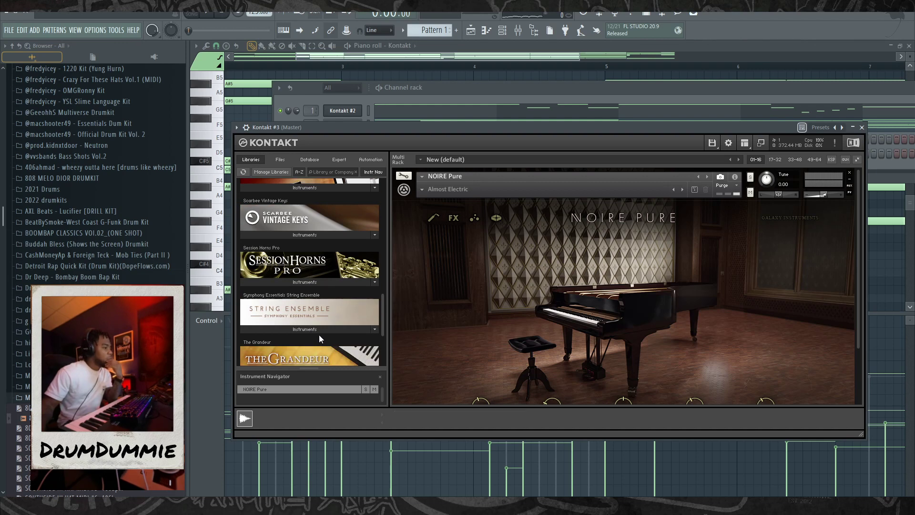
click(312, 328)
drag(310, 333, 416, 355)
click(571, 98)
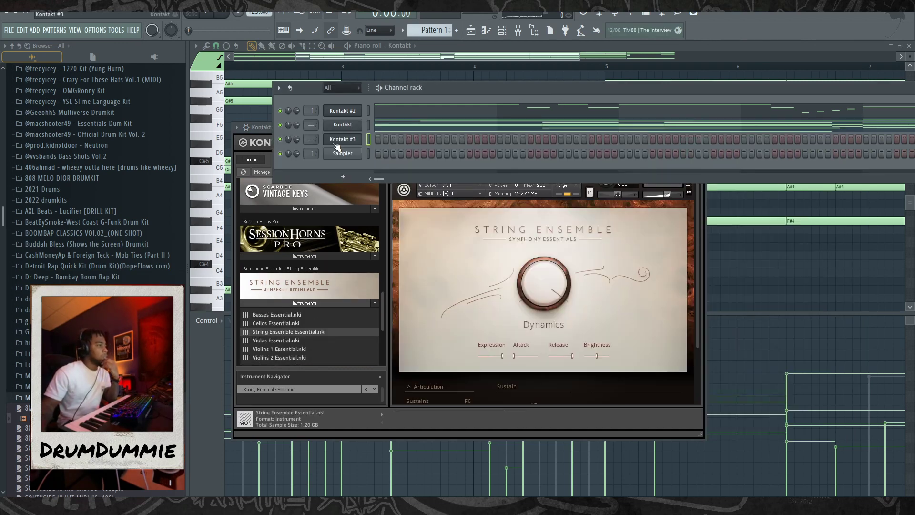
Step: Copy the bass melody from Kontakt #2 into the Kontakt #3 string channel and play the pattern back
click(368, 110)
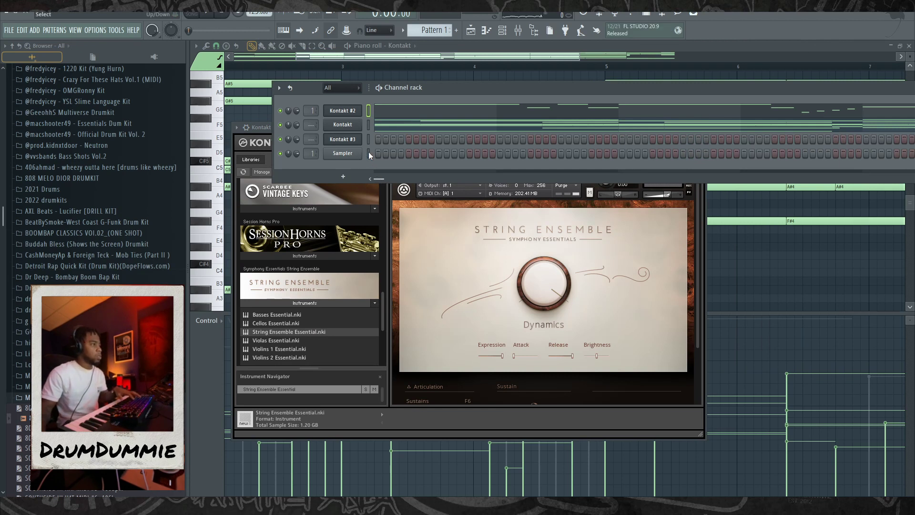
key(space)
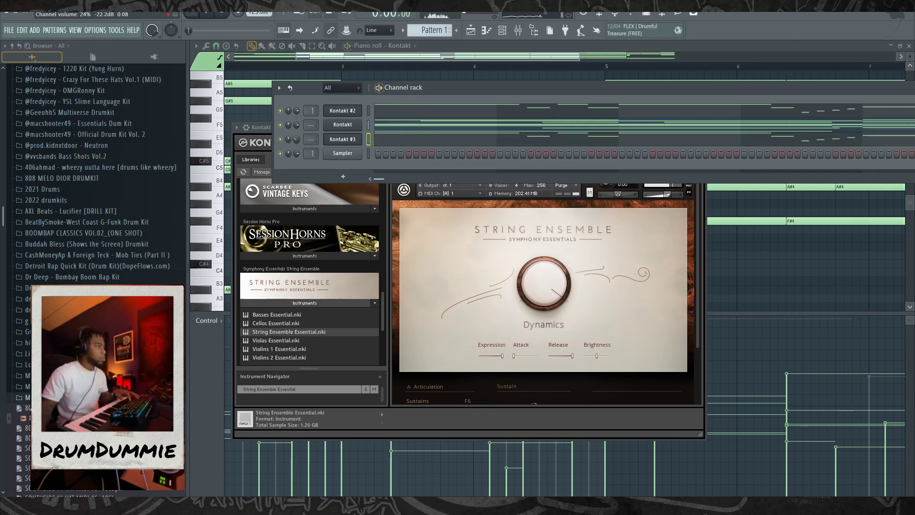
key(space)
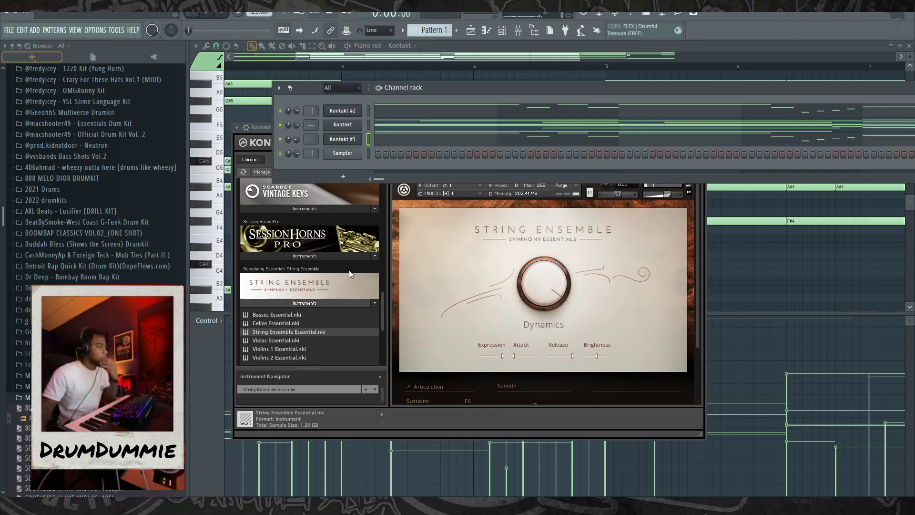
Step: Load Choir Morph [a-e-i-o-u].nki from the Kontakt Factory Library's Choir, 1 - Vowel Morphs folder into Kontakt #3
scroll(350, 273, down, 2)
drag(383, 315, 389, 221)
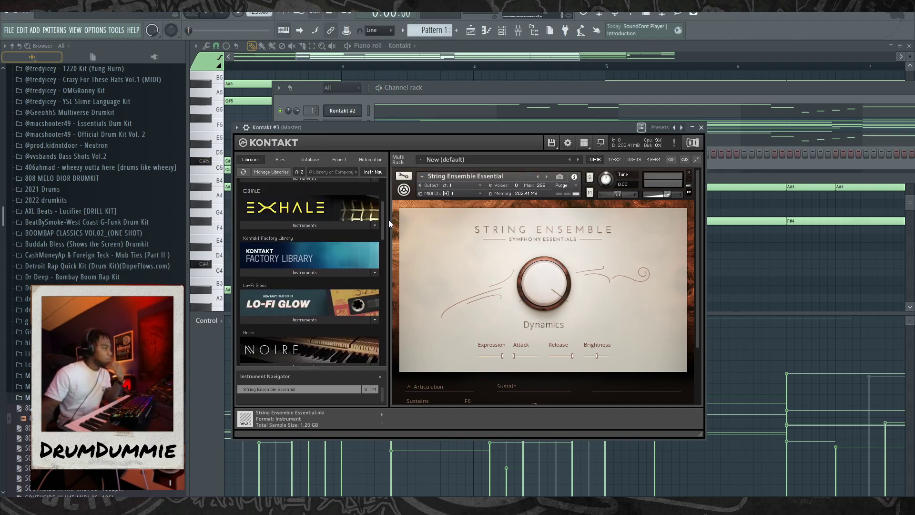
click(330, 273)
click(270, 292)
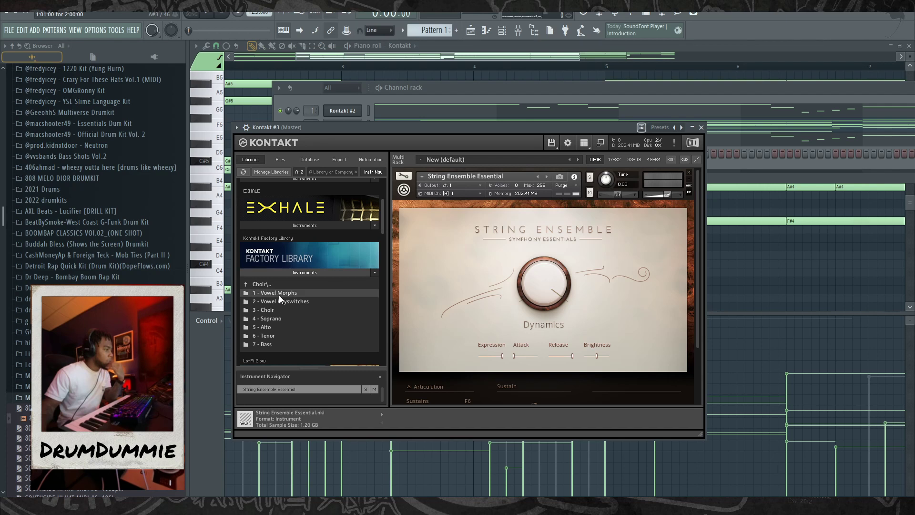
click(278, 294)
drag(283, 292, 586, 305)
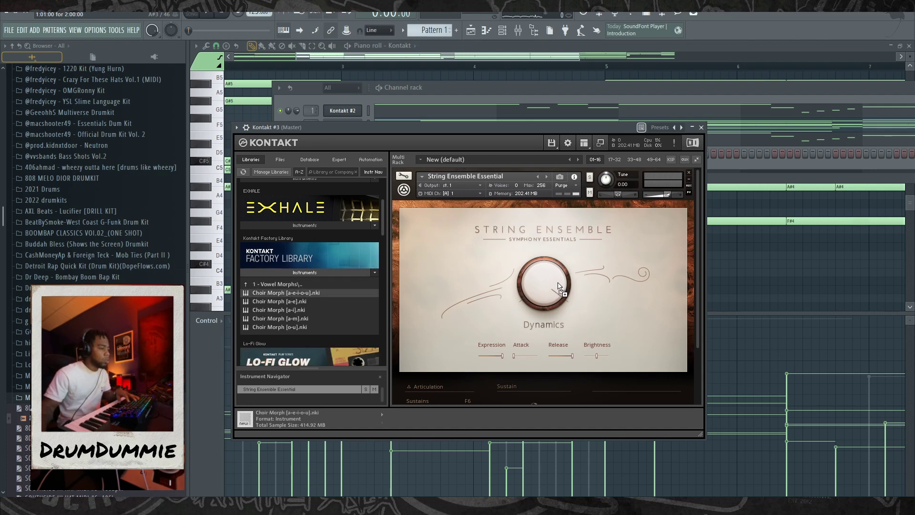
drag(491, 283, 491, 284)
Step: Replace the Kontakt #3 channel's instrument with Omnisphere
click(378, 96)
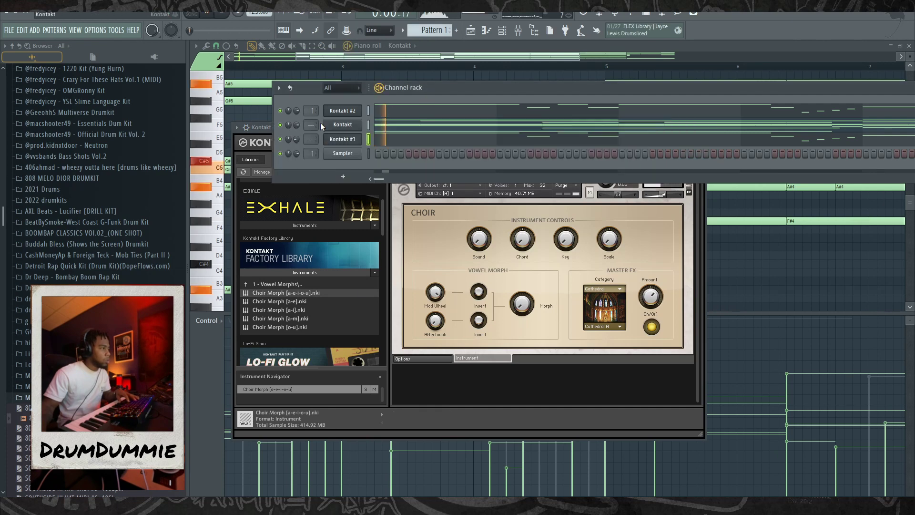
right_click(360, 138)
mouse_move(381, 213)
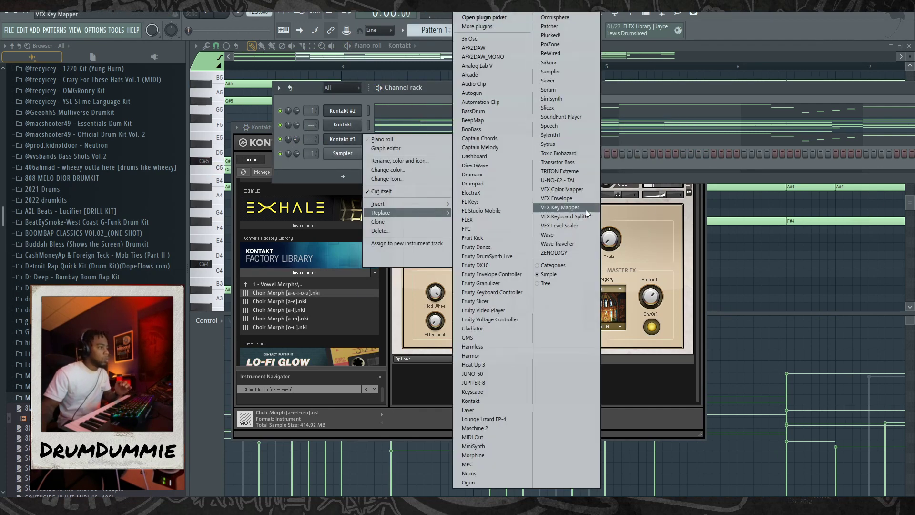
click(555, 18)
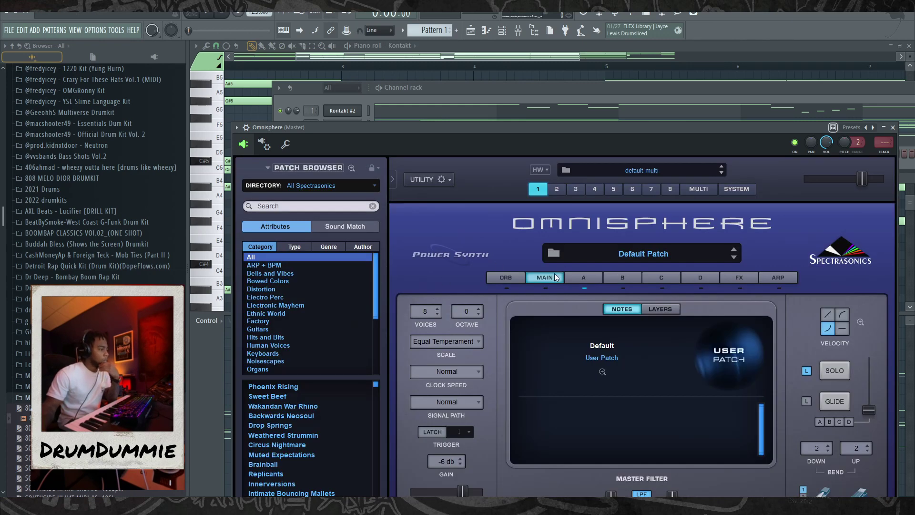
Step: Filter the Omnisphere patches to the Human Voices category
drag(375, 313, 386, 373)
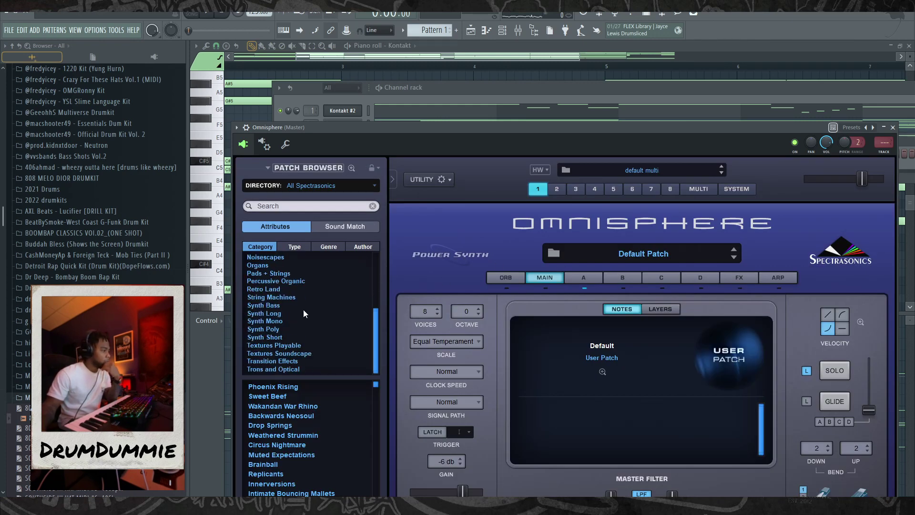
scroll(303, 313, up, 3)
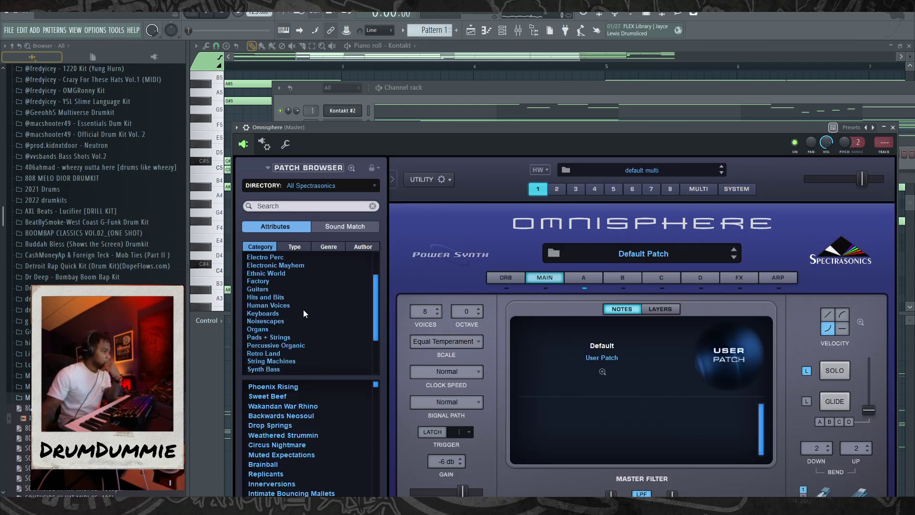
click(277, 306)
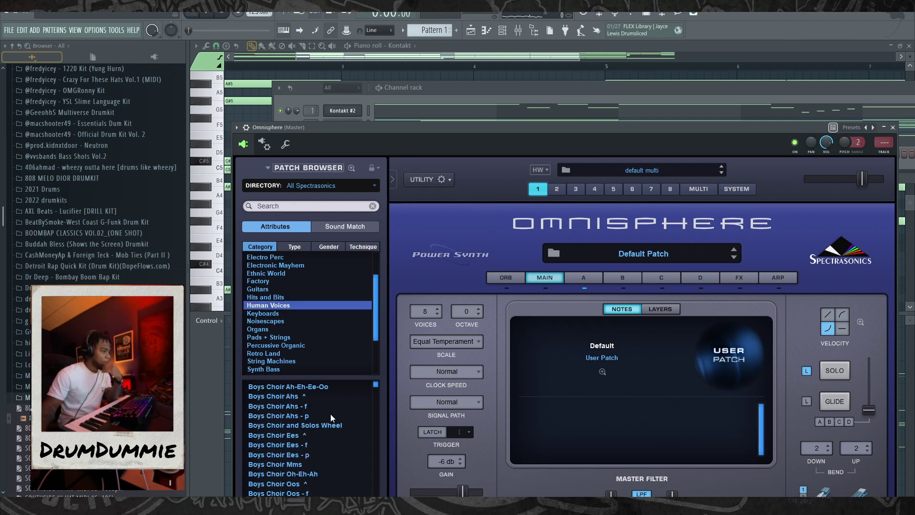
Step: Load the Choir Full Oos patch in Omnisphere to try it on the copied bass melody
scroll(332, 418, down, 10)
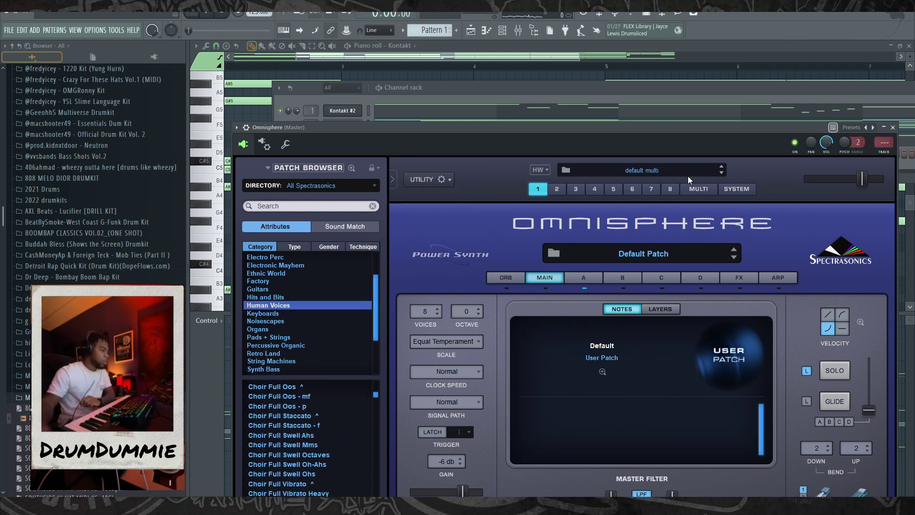
click(291, 388)
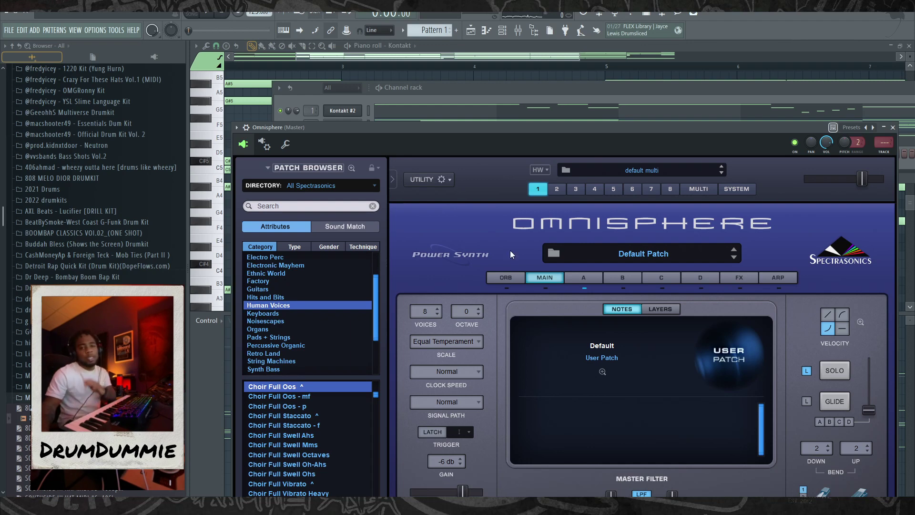
click(424, 87)
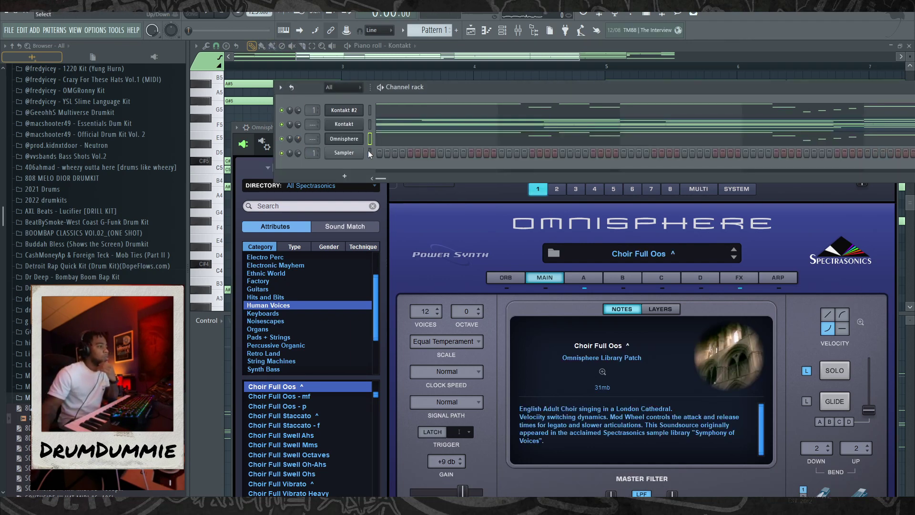
right_click(358, 138)
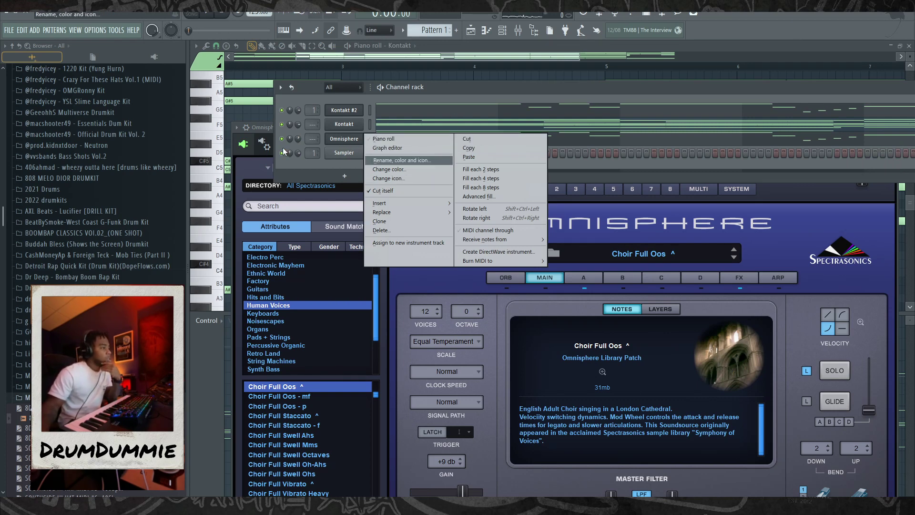
Step: Load the Gregorian Men Ohs patch from the Human Voices list in Omnisphere
drag(375, 394, 380, 425)
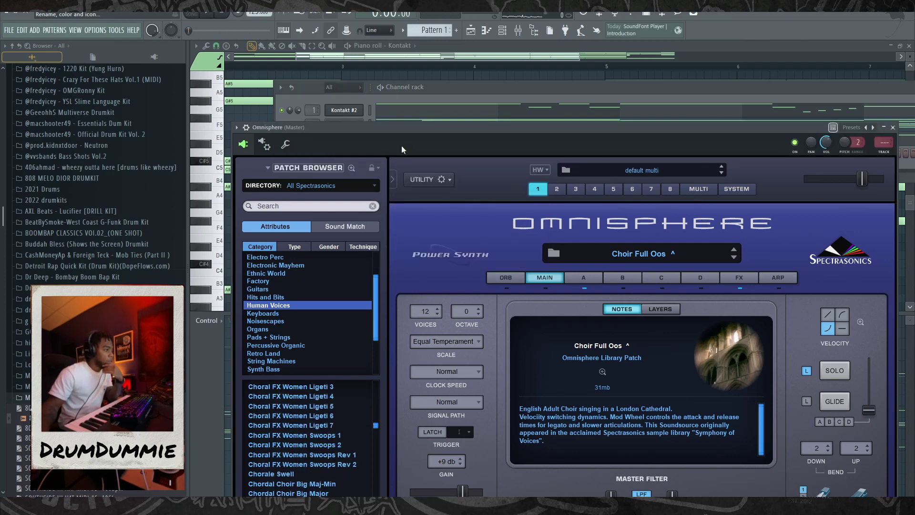
drag(401, 145, 401, 98)
drag(369, 373, 371, 404)
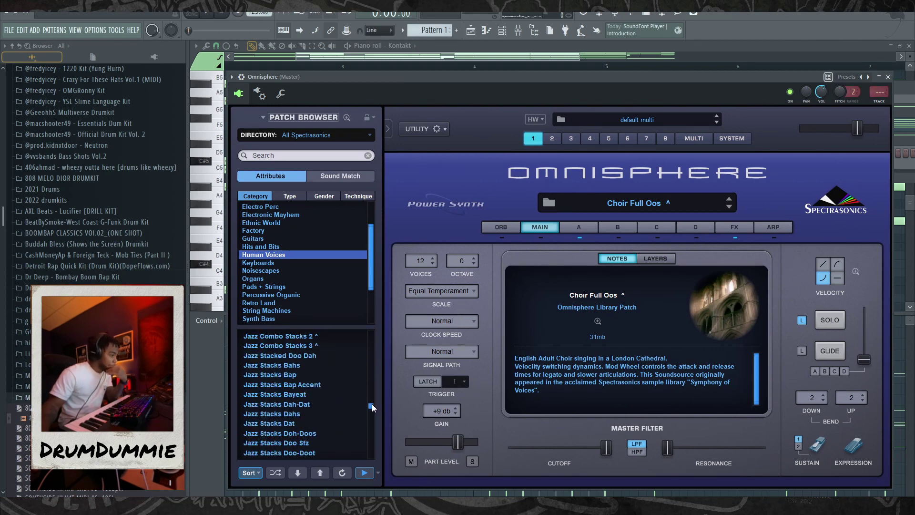
scroll(310, 390, up, 10)
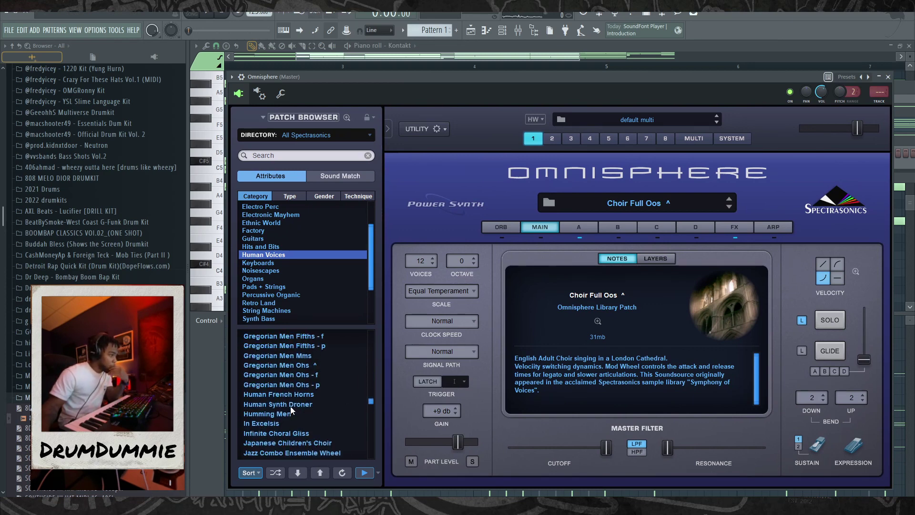
click(308, 424)
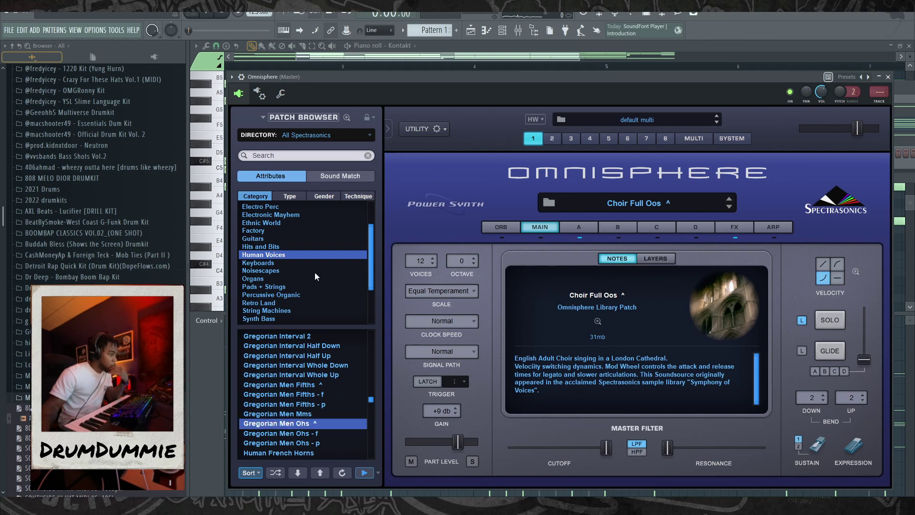
Step: Play the pattern with the Omnisphere choir layer and clone the Kontakt #2 bass channel in the channel rack
key(F6)
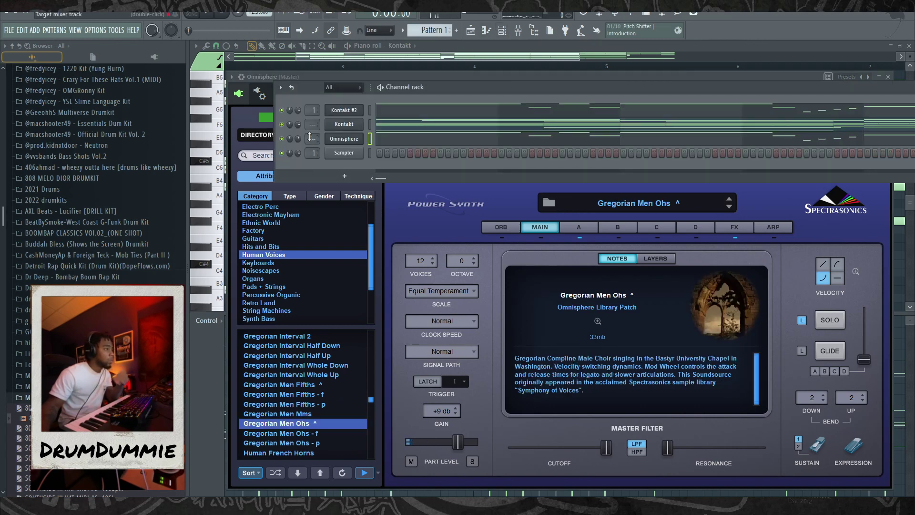
key(space)
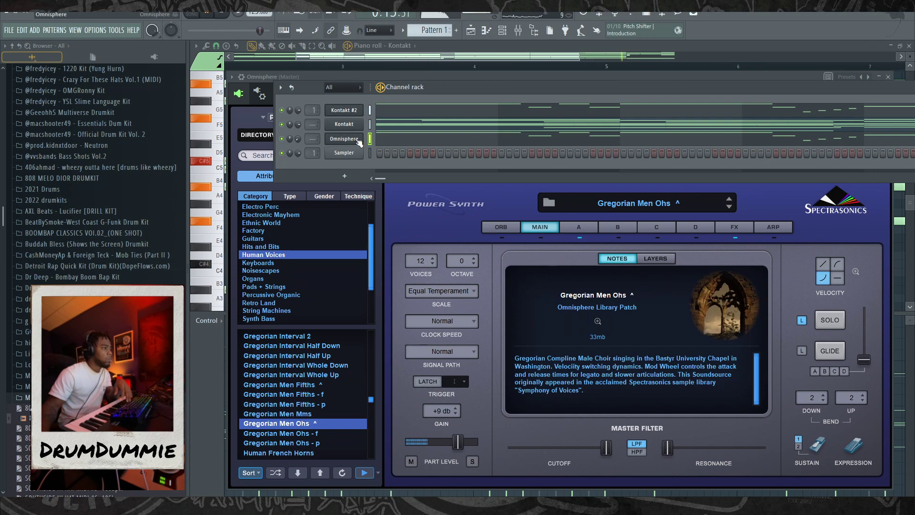
right_click(348, 139)
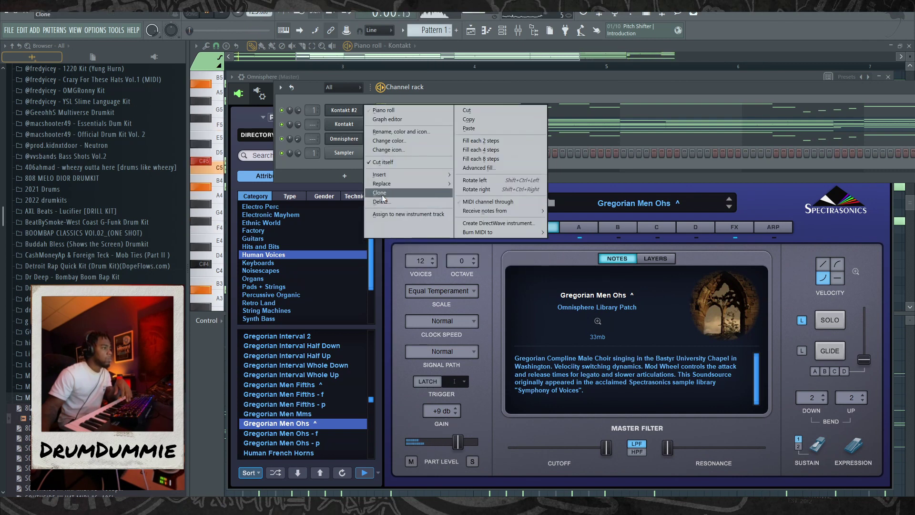
click(379, 221)
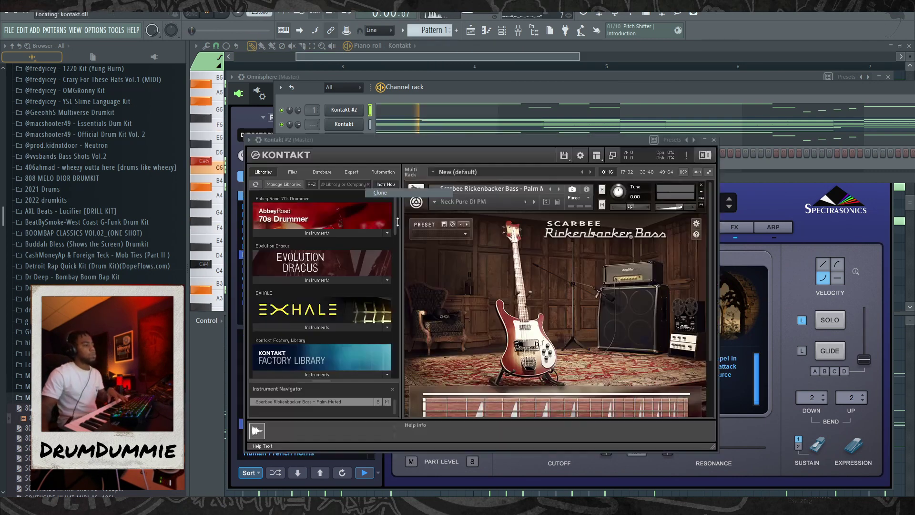
Step: Set Omnisphere to run bridged in its plugin processing options and close its window
click(242, 77)
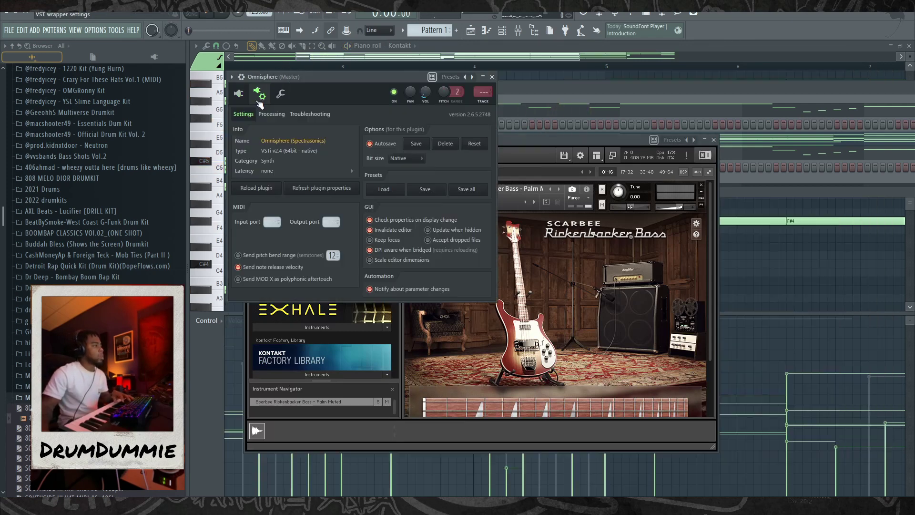
click(273, 114)
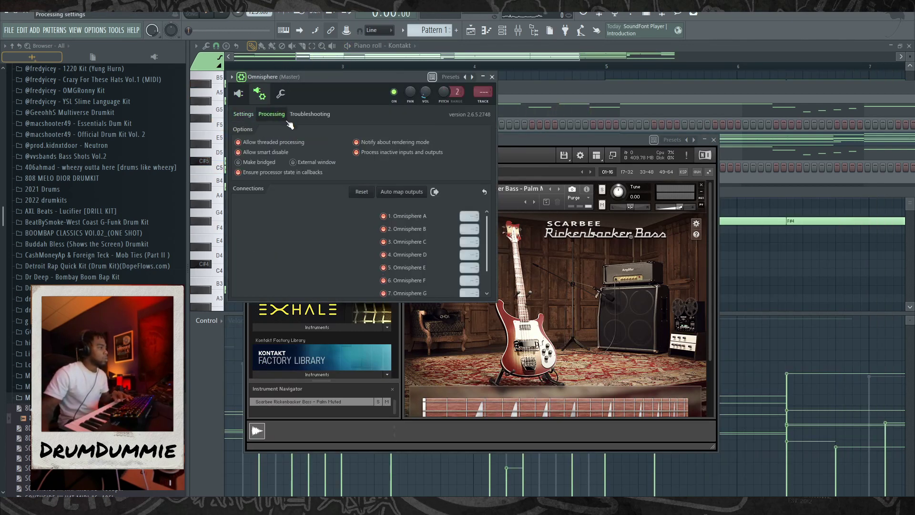
click(261, 162)
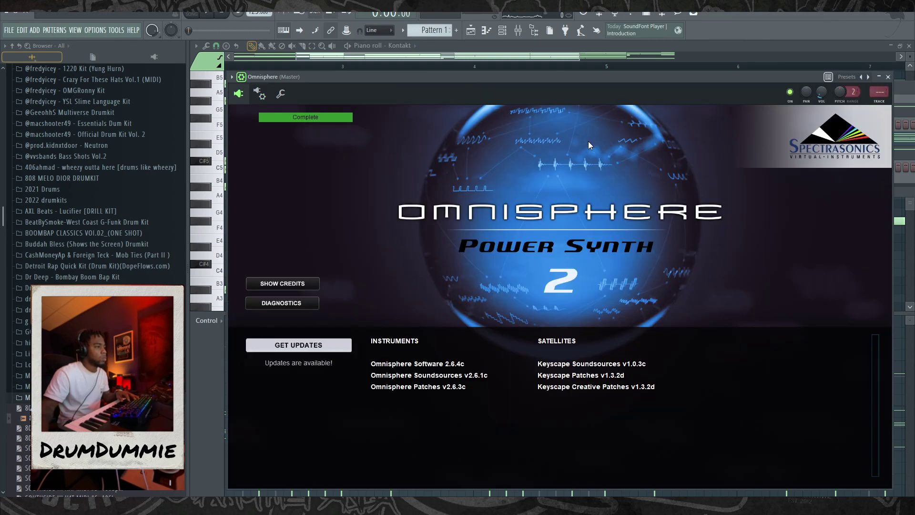
click(888, 77)
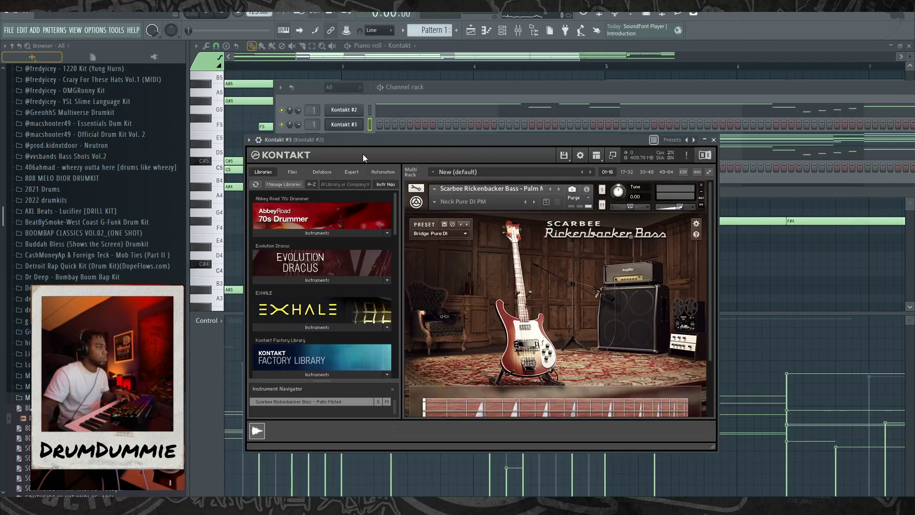
Step: Set the cloned Kontakt #3 channel to run bridged in its plugin processing options
click(257, 153)
click(396, 247)
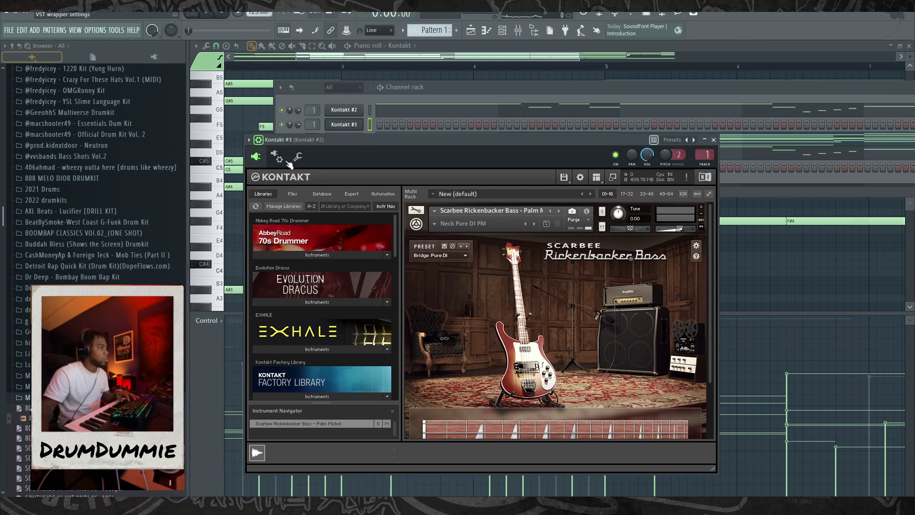
click(259, 140)
click(289, 177)
click(256, 225)
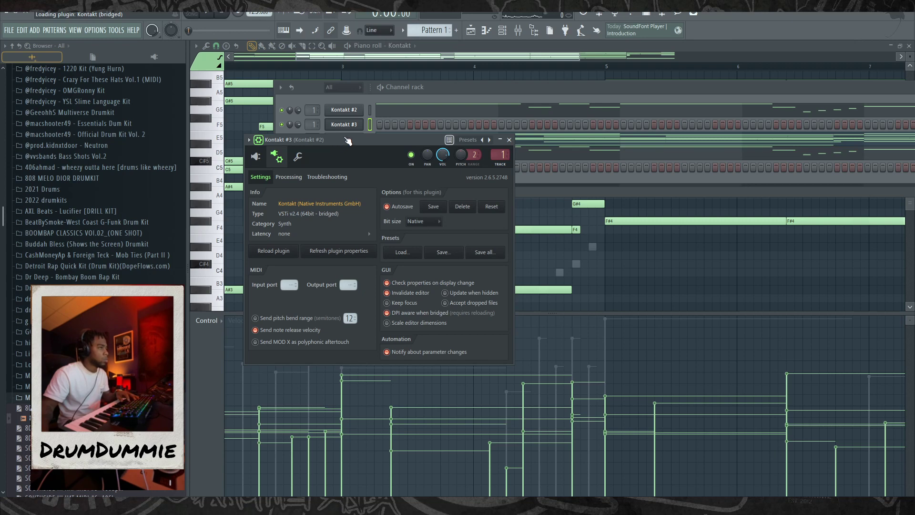
Step: Set the Kontakt #2 bass channel to run bridged in its plugin processing options
click(440, 89)
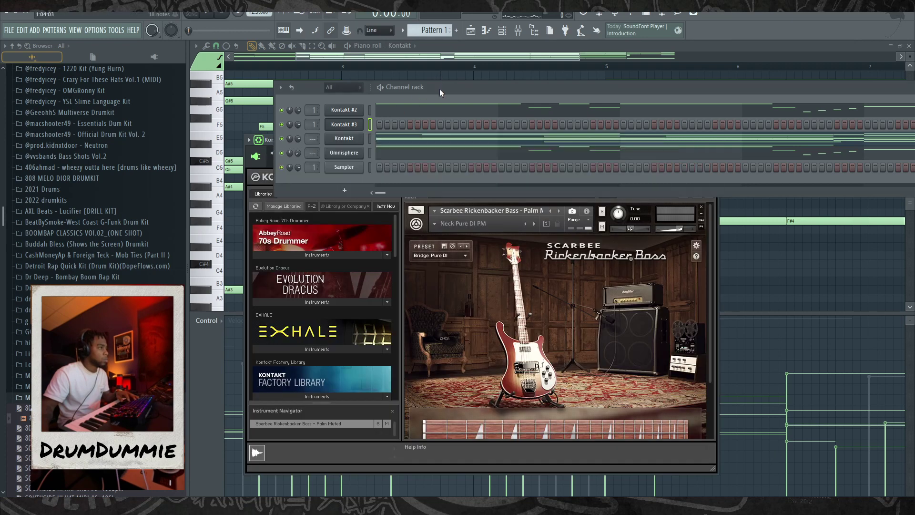
click(343, 110)
click(246, 127)
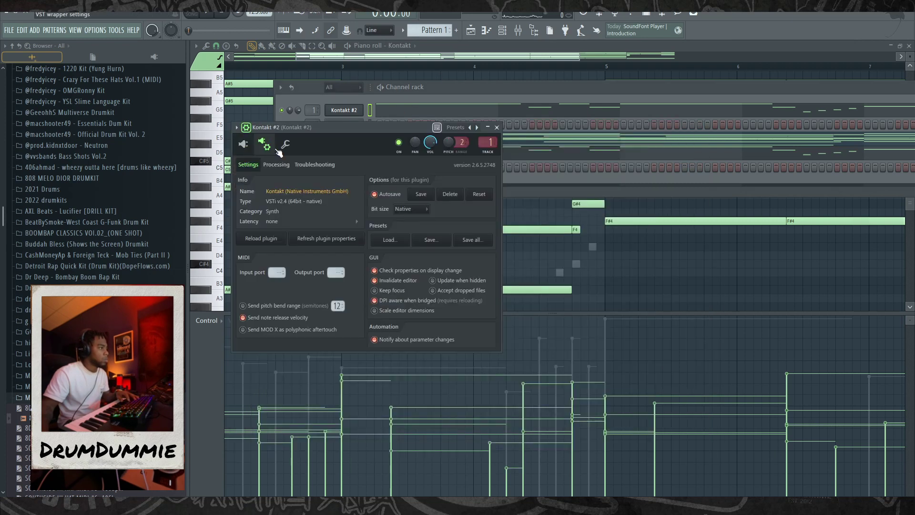
click(288, 165)
click(265, 216)
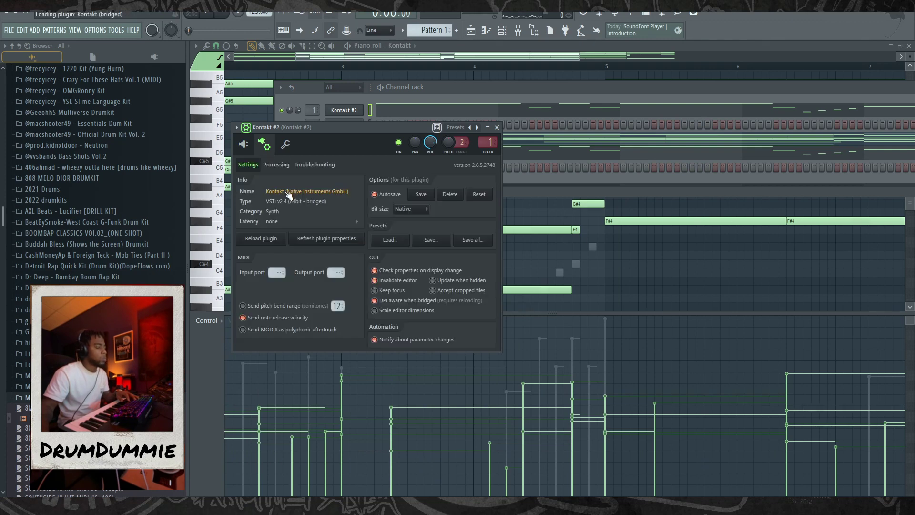
Step: Set the Noire piano's Kontakt channel to run bridged in its plugin processing options
click(449, 92)
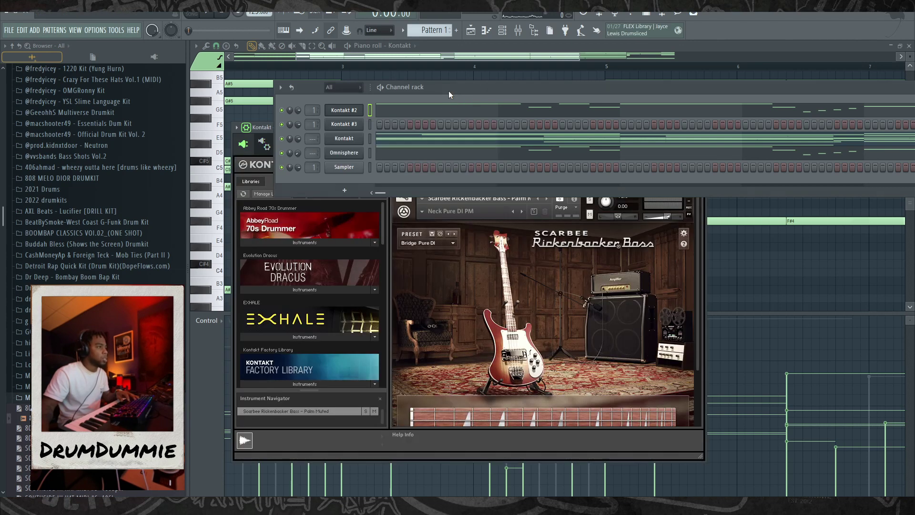
click(353, 142)
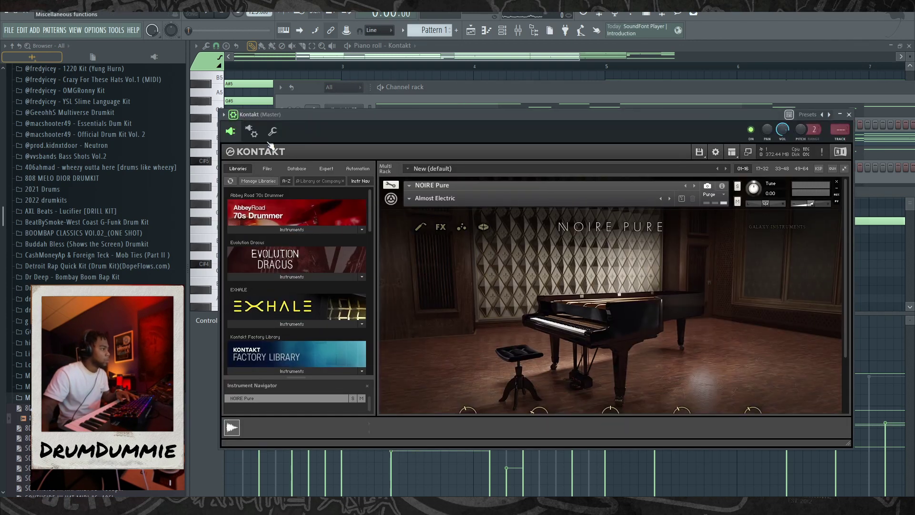
click(252, 131)
click(267, 152)
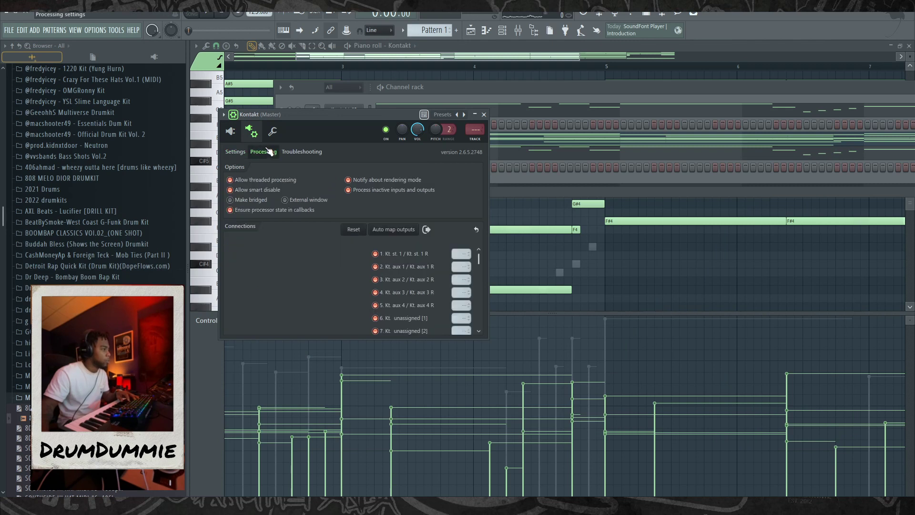
click(255, 199)
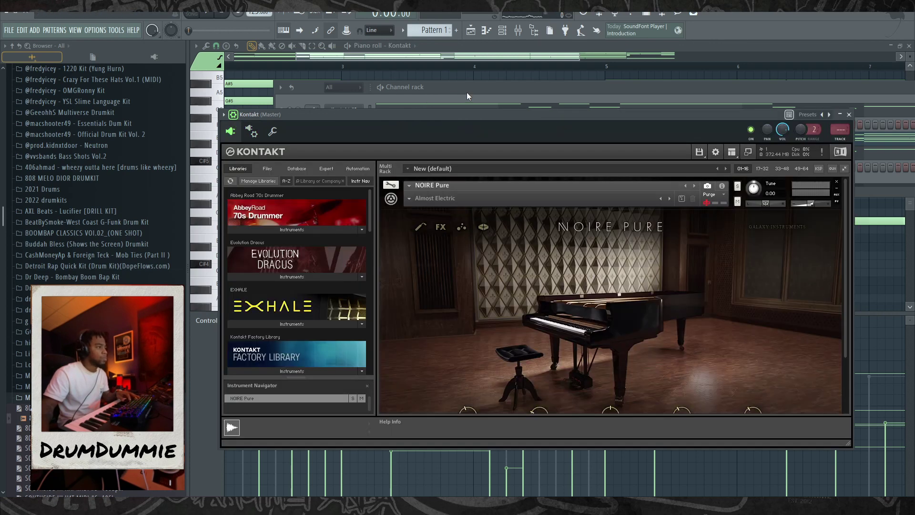
Step: Play the pattern and replace the bass in Kontakt #3 with String Ensemble Essential.nki from the Symphony Essentials String Ensemble library
click(467, 93)
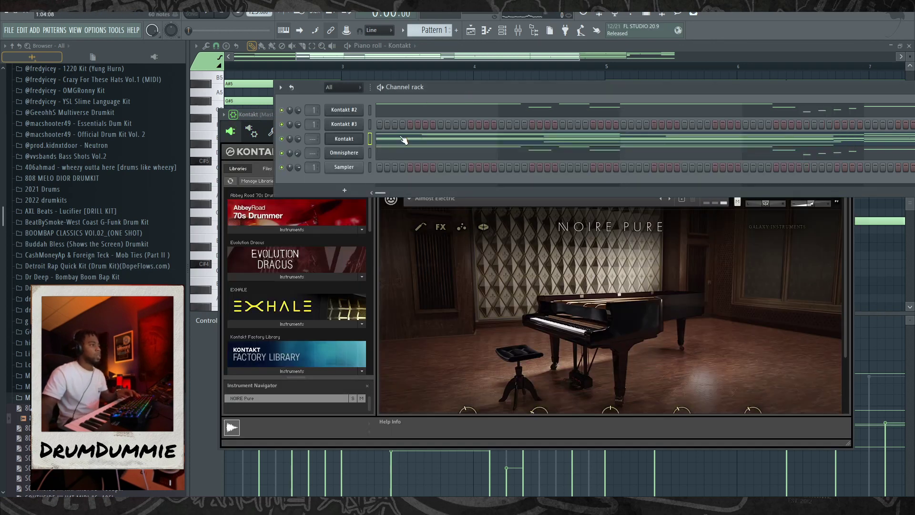
key(space)
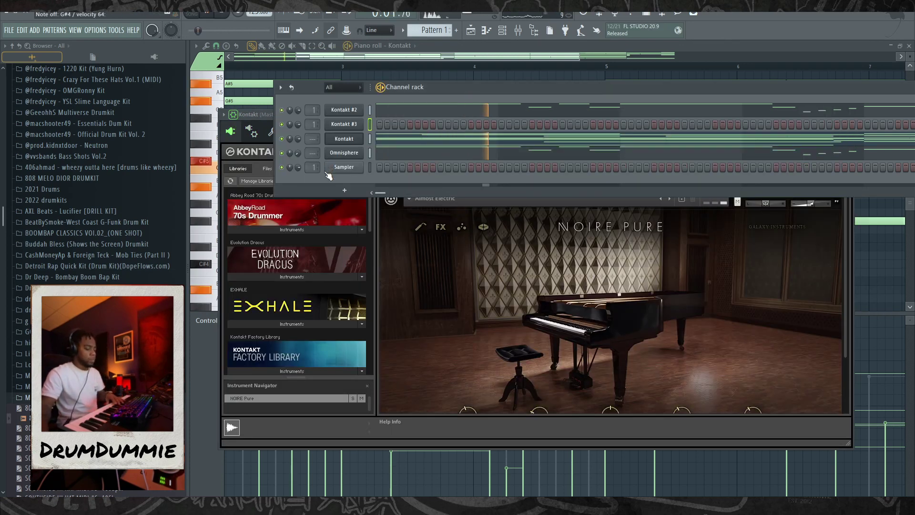
click(344, 124)
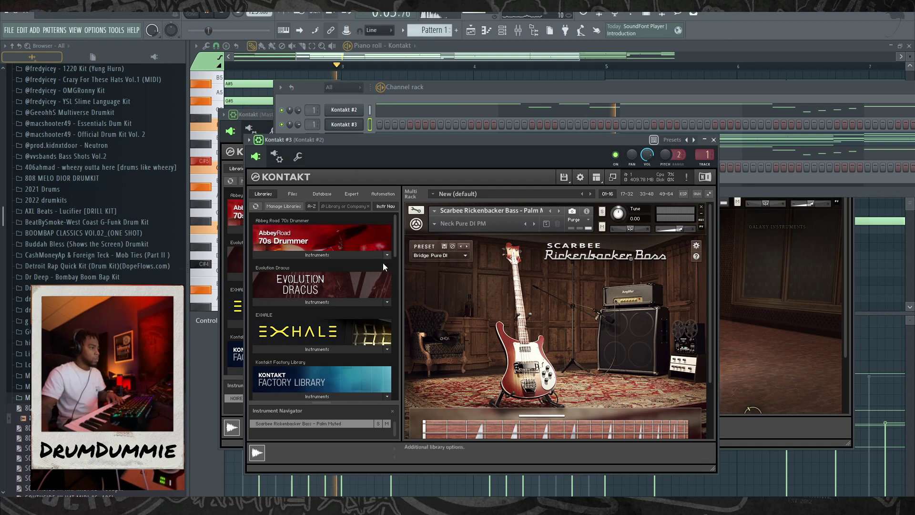
scroll(382, 262, down, 10)
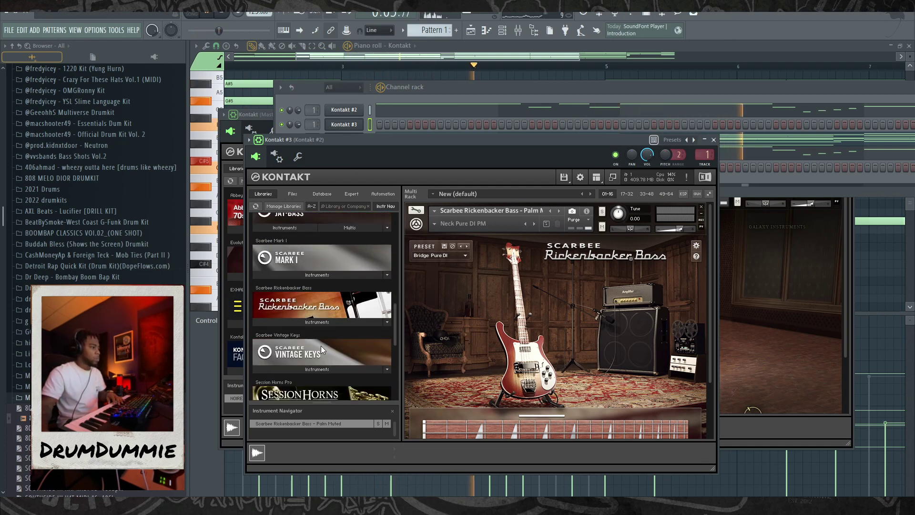
scroll(320, 348, down, 3)
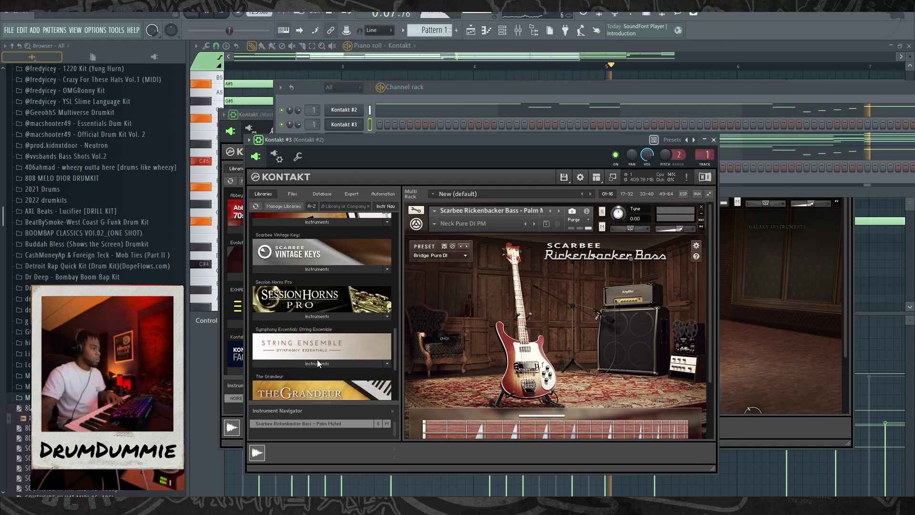
click(318, 361)
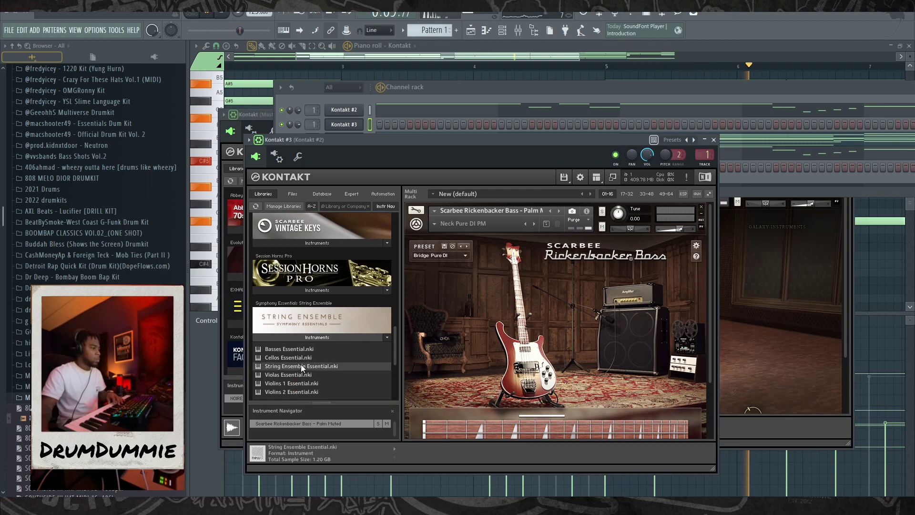
drag(301, 365, 431, 214)
Step: Restart playback and clone the Kontakt #2 bass channel in the channel rack
click(448, 85)
key(space)
key(space)
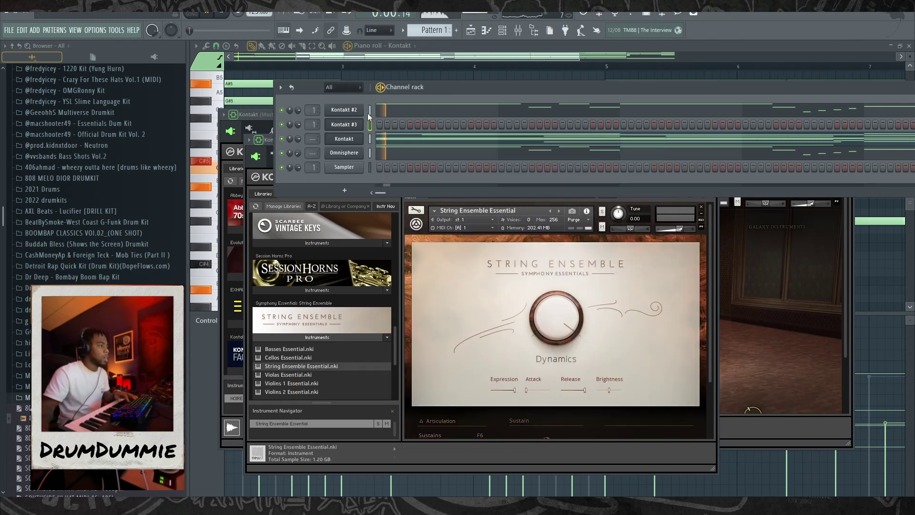
click(432, 111)
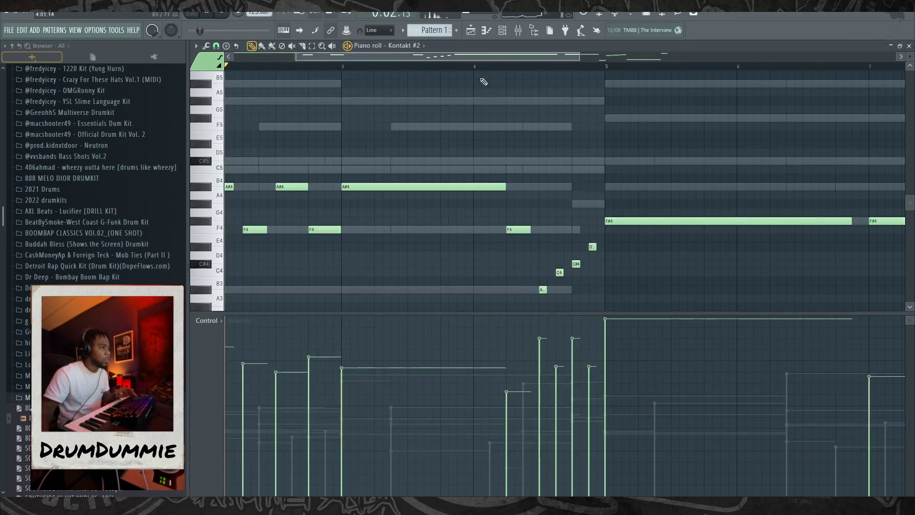
key(F9)
key(F6)
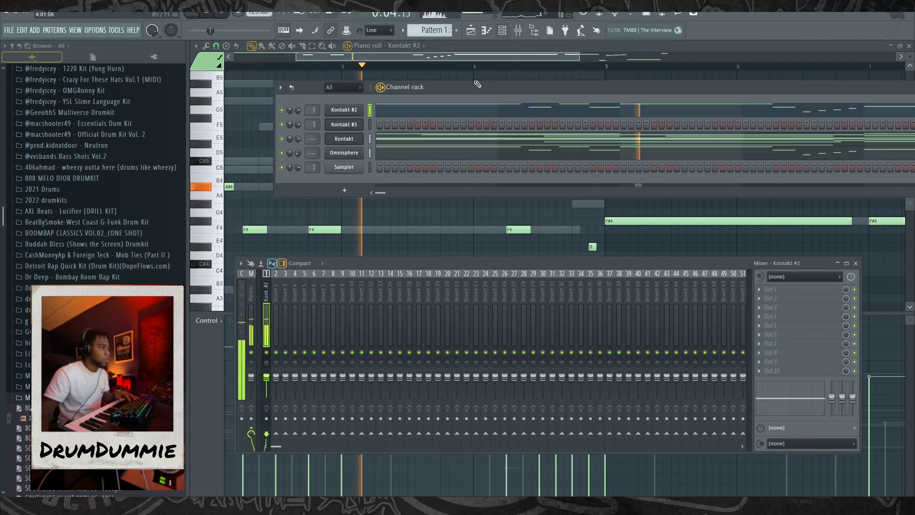
right_click(355, 109)
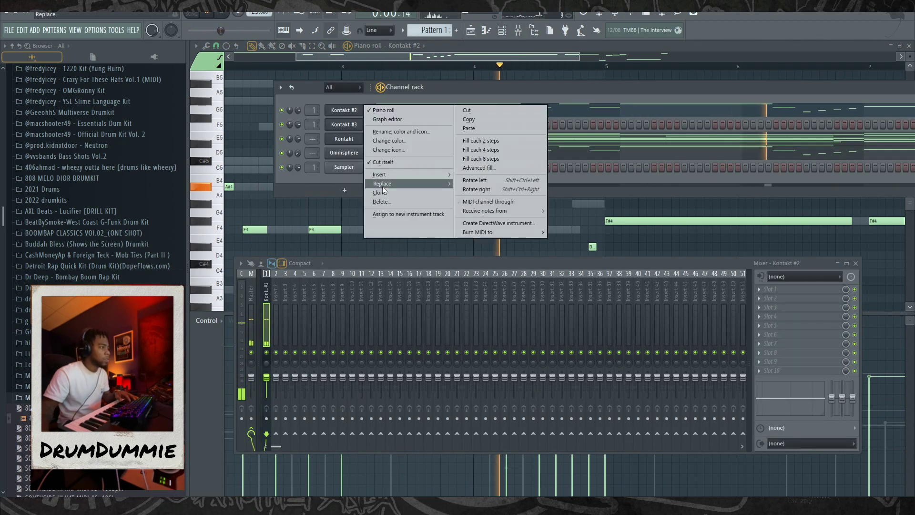
click(381, 192)
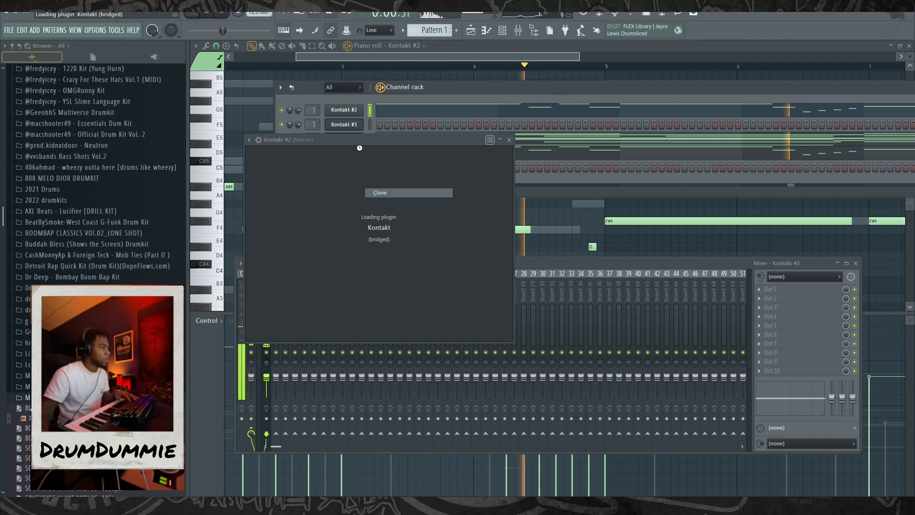
Step: Replay the pattern with the newly cloned channel's piano roll open, and switch to the playlist
right_click(353, 126)
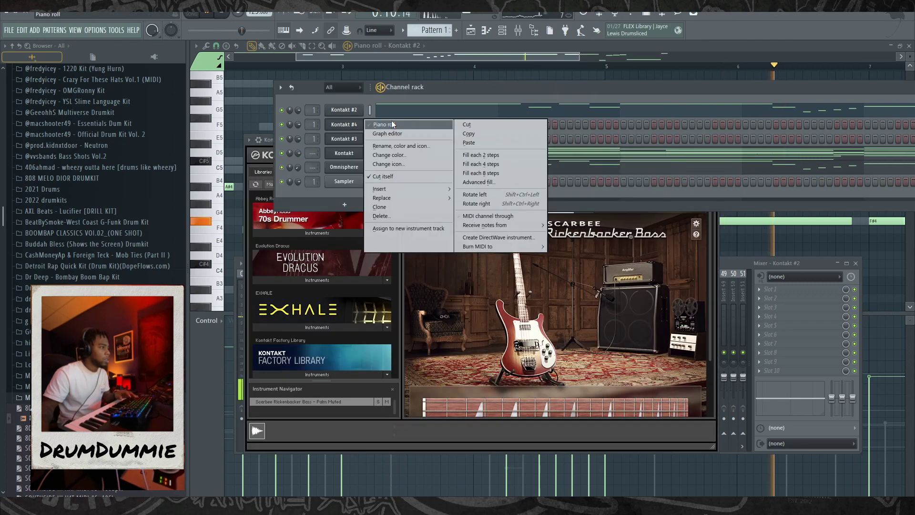
click(391, 122)
key(space)
key(space)
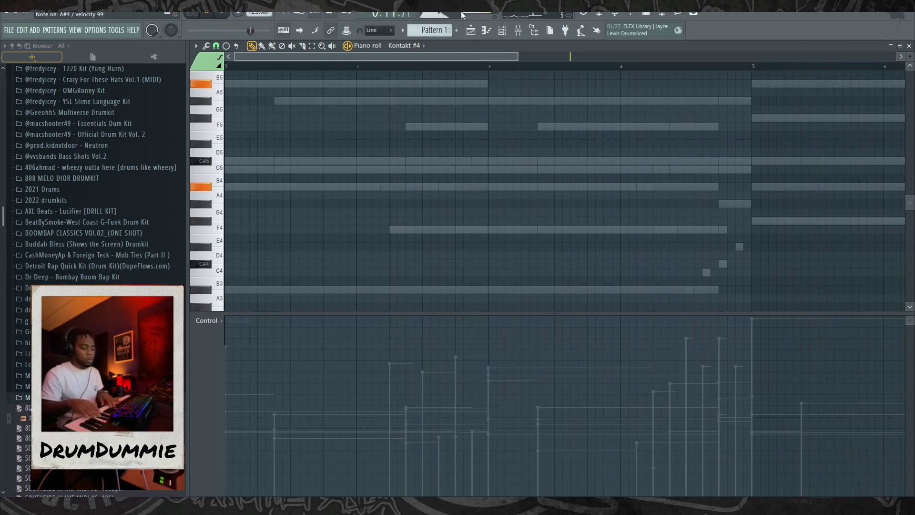
click(495, 34)
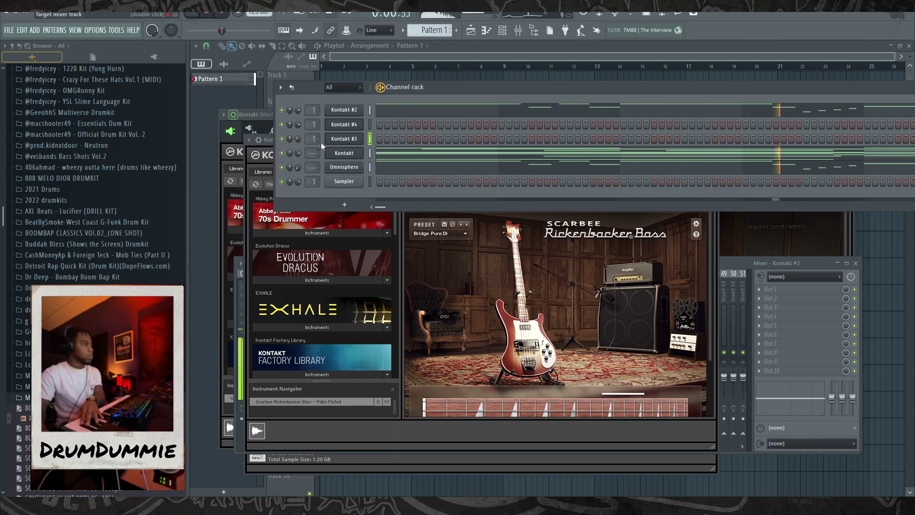
Step: Change the String Ensemble articulation in Kontakt #3 to Tremolo and turn down the channel volume in the channel rack
click(336, 138)
scroll(529, 347, down, 3)
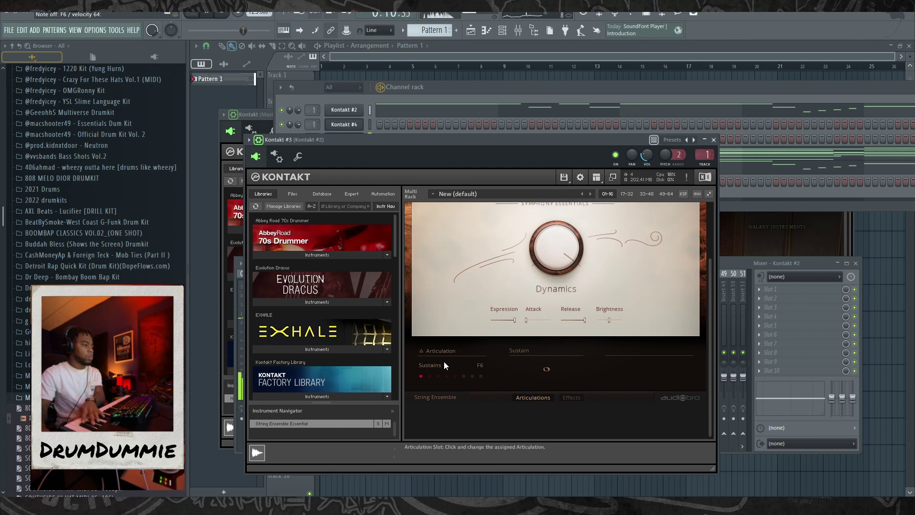
click(445, 364)
click(437, 394)
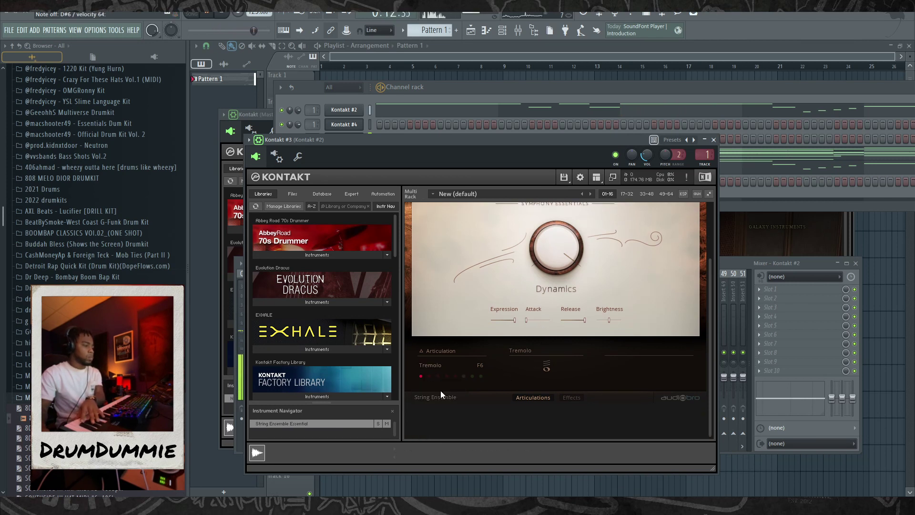
click(298, 124)
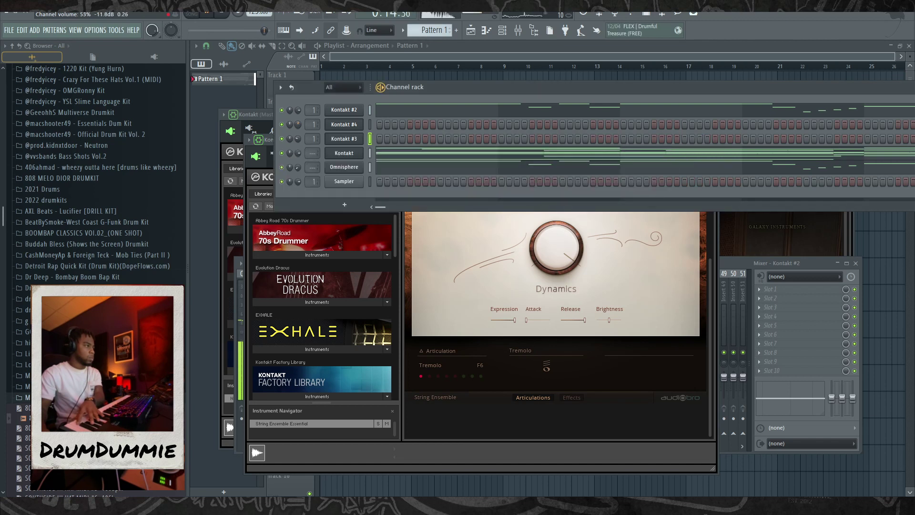
drag(299, 121, 297, 132)
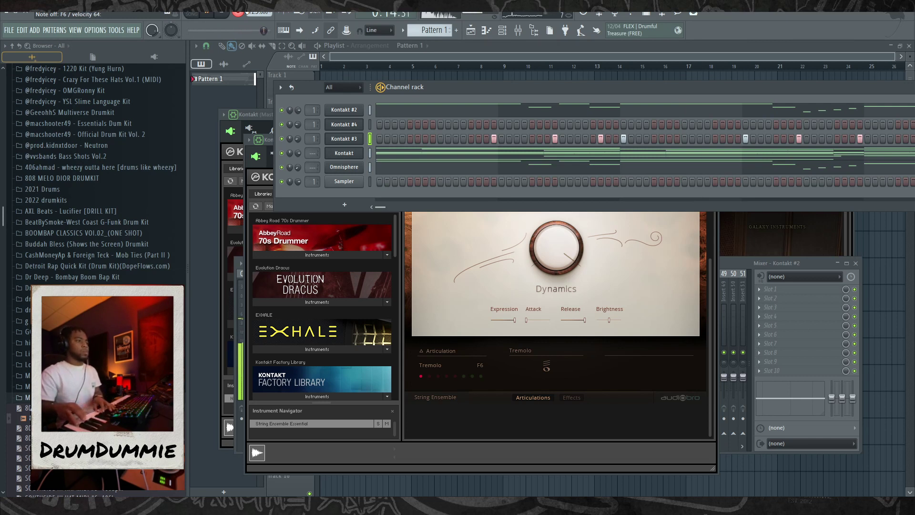
Step: Finish recording the tremolo string melody on Kontakt #3, turn recording off and play the pattern back
key(space)
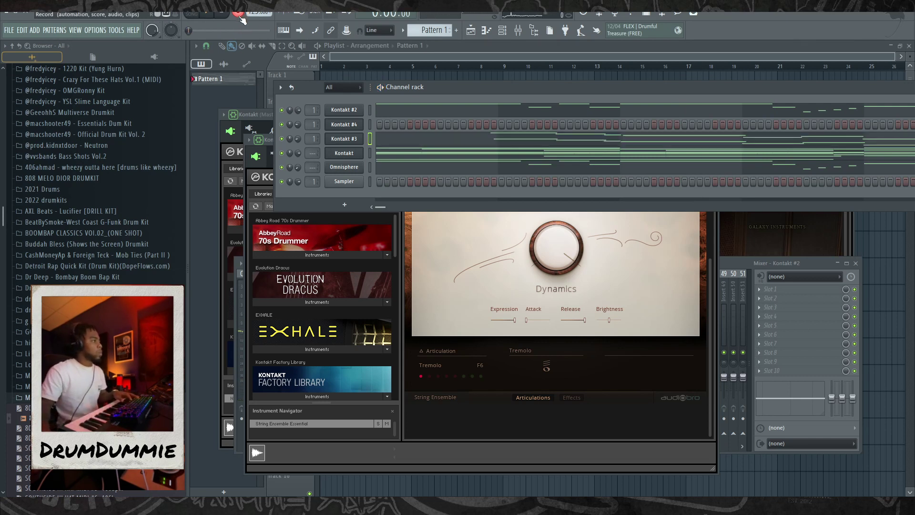
click(238, 13)
key(space)
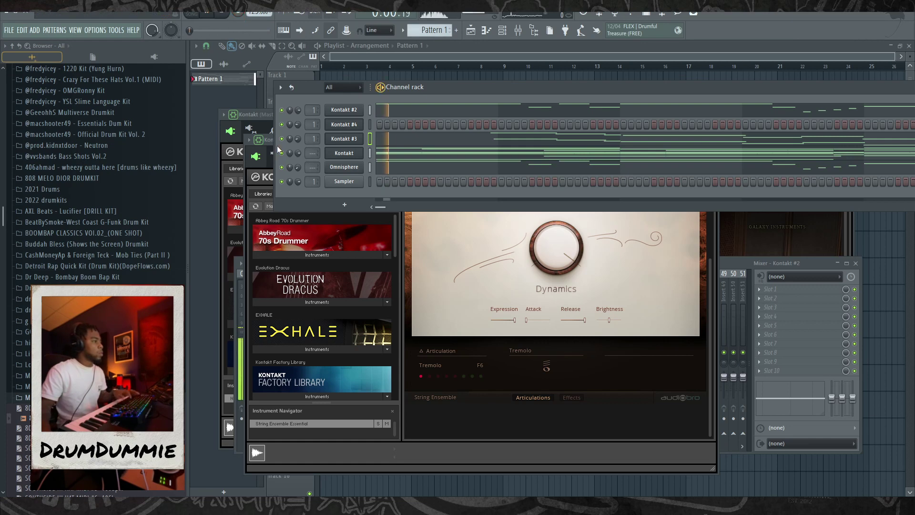
Step: Align the opening F6 and F7 notes of the Kontakt #3 string melody to the start of bar 2 in the piano roll
click(347, 136)
click(398, 143)
scroll(683, 209, up, 2)
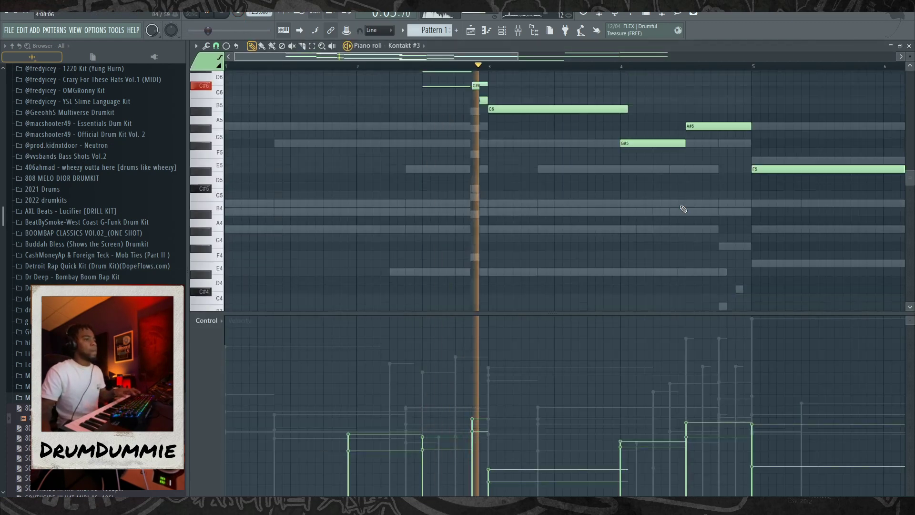
scroll(682, 209, up, 8)
key(space)
key(space)
drag(372, 206, 418, 206)
drag(392, 101, 401, 101)
click(431, 99)
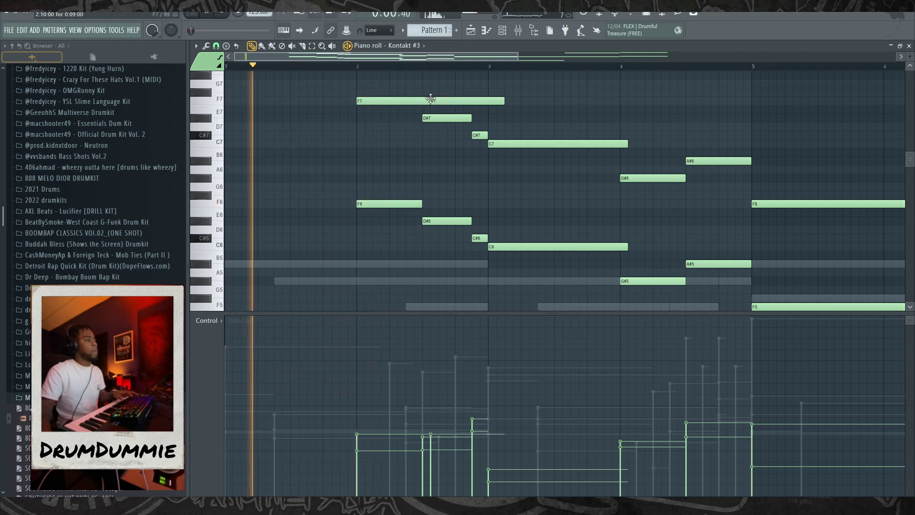
right_click(431, 99)
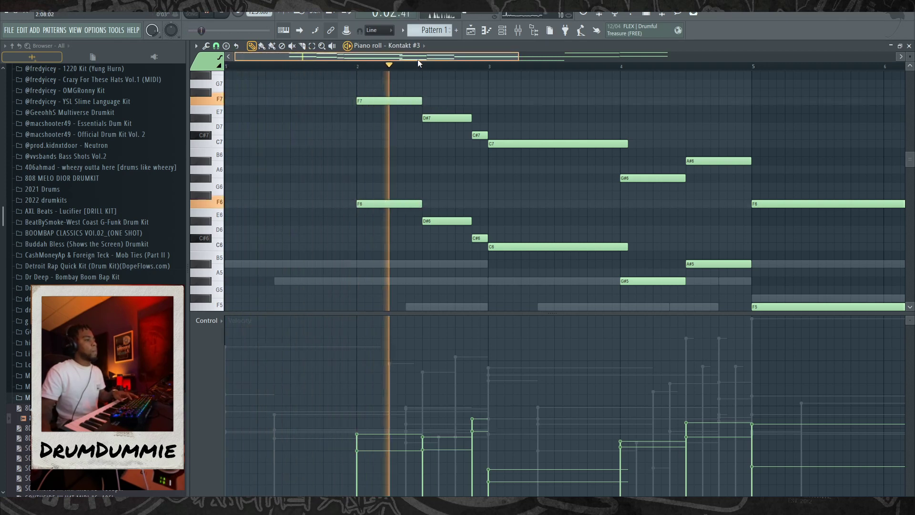
drag(418, 60, 679, 112)
scroll(500, 132, down, 4)
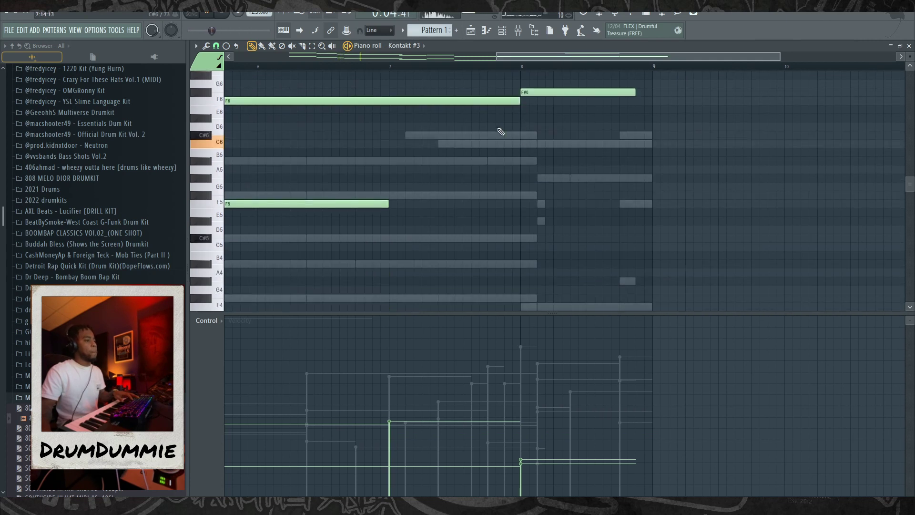
key(space)
Step: Switch to the Universal Audio Console to check the hardware buffer size, and close it along with ASIO Link Pro
click(774, 505)
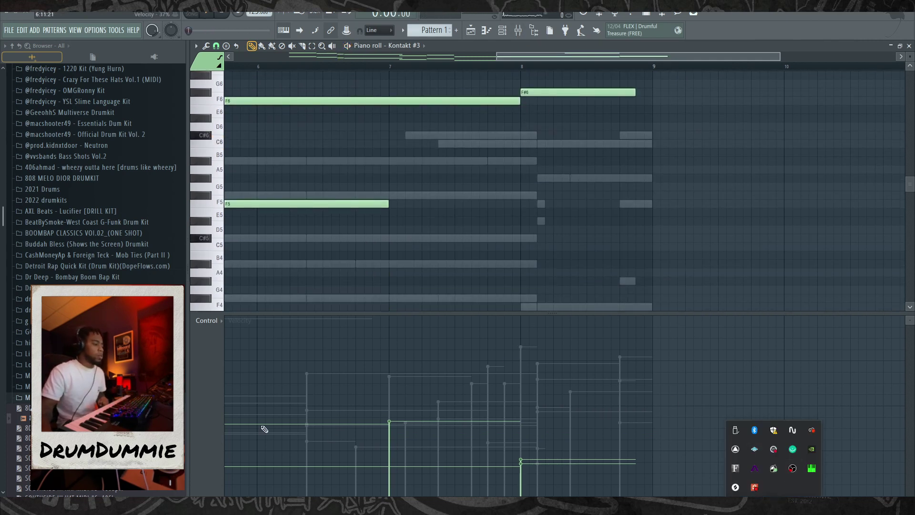
click(755, 449)
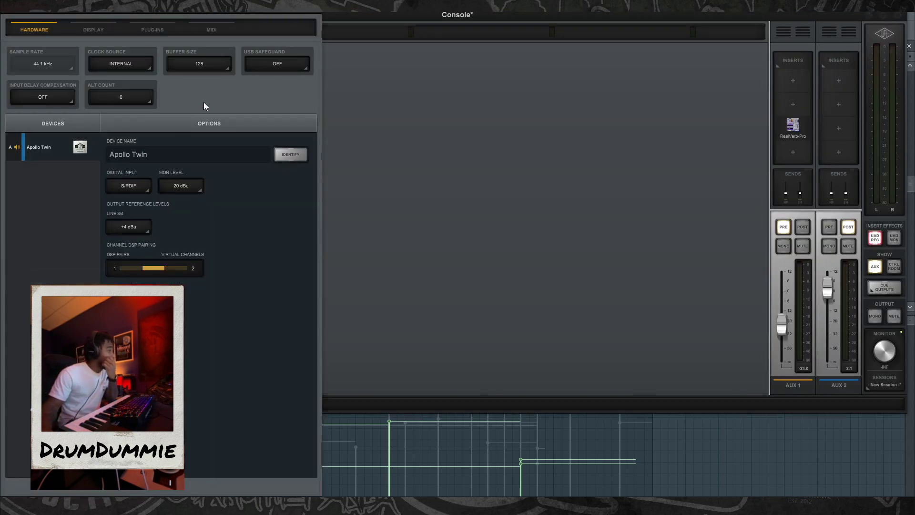
click(201, 65)
click(330, 128)
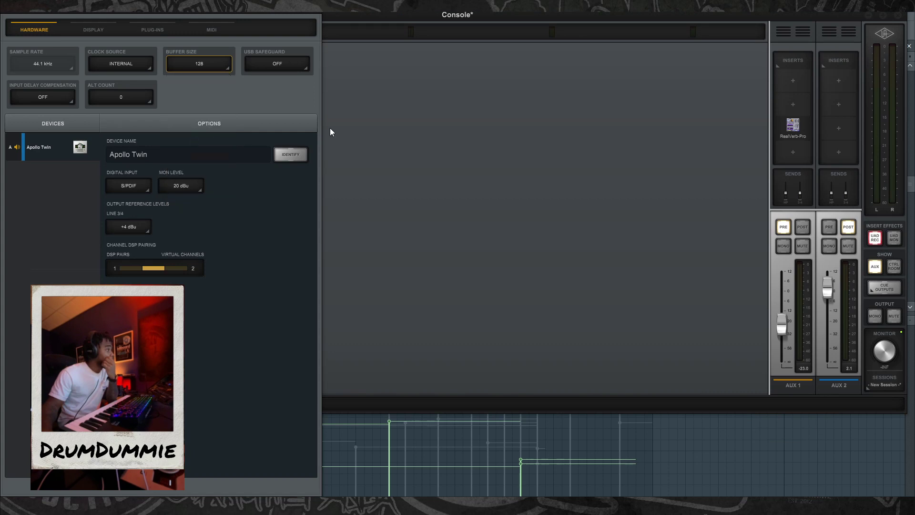
click(314, 14)
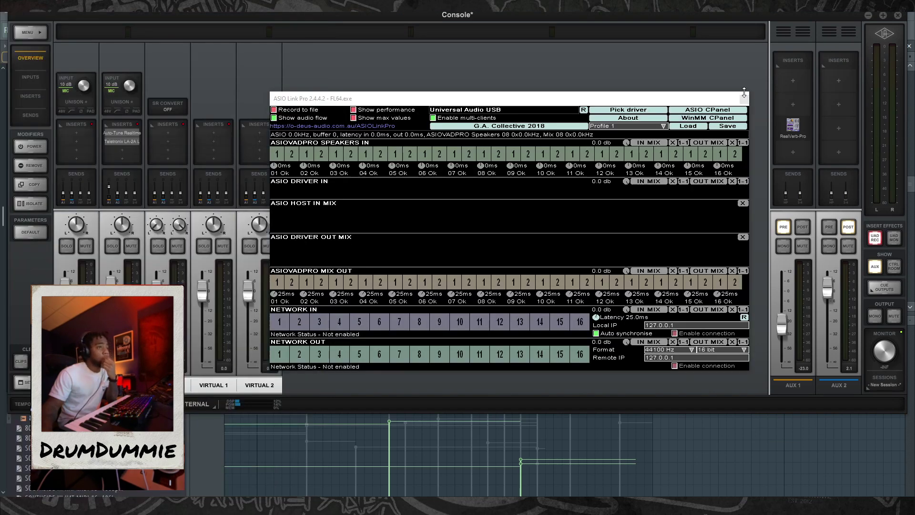
click(743, 97)
click(896, 16)
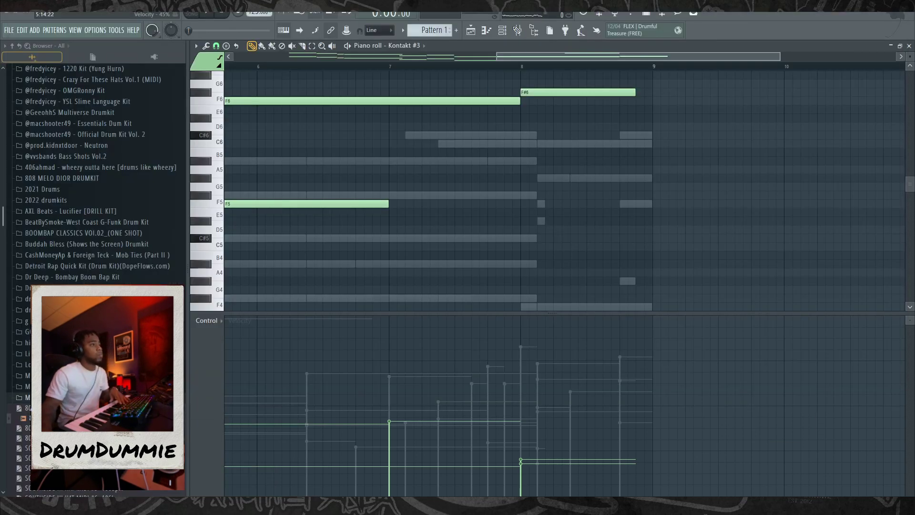
Step: Open the Kontakt #4 channel and load Evolution Dracus.nki from the Evolution Dracus library
key(F6)
click(344, 124)
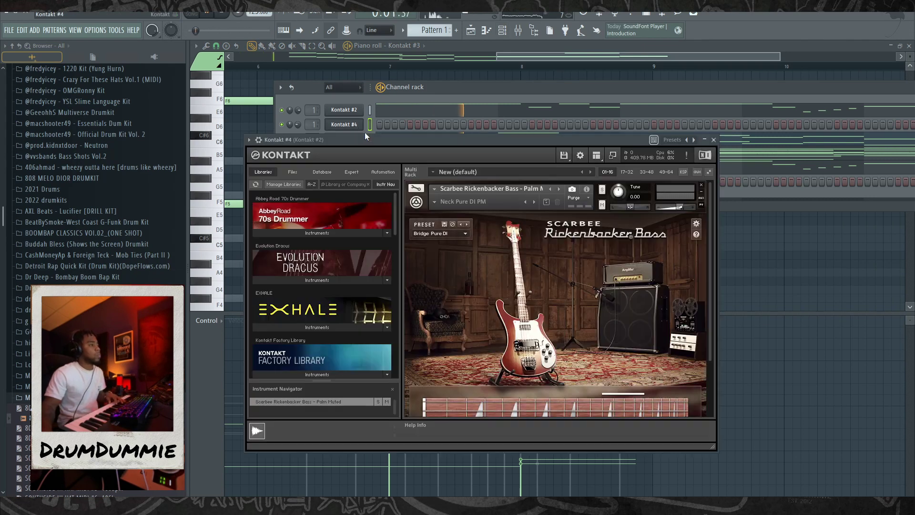
click(351, 279)
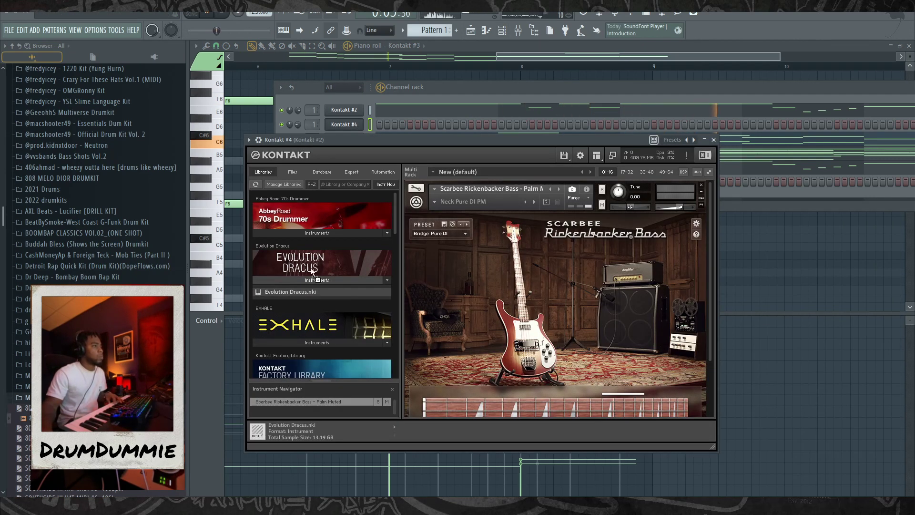
double_click(290, 291)
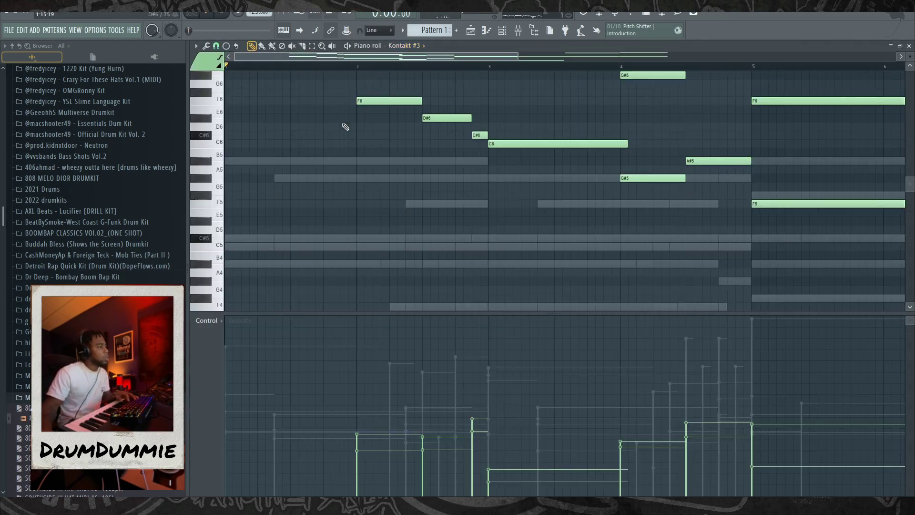
Step: Add a one-bar F6 note at bar 1 of the Kontakt #3 string melody and try an A#5 note at bar 2
scroll(346, 126, up, 1)
mouse_move(285, 154)
mouse_down()
mouse_move(269, 143)
mouse_move(269, 125)
mouse_move(352, 139)
mouse_up()
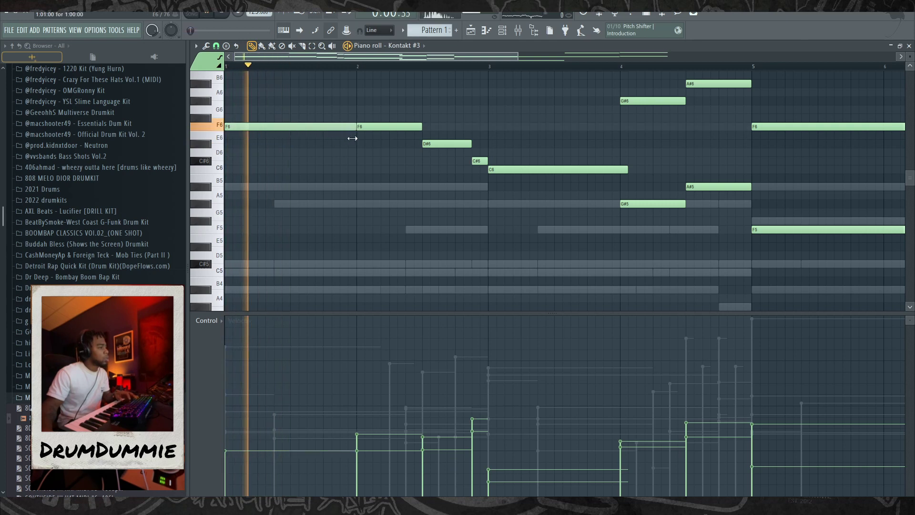
click(360, 186)
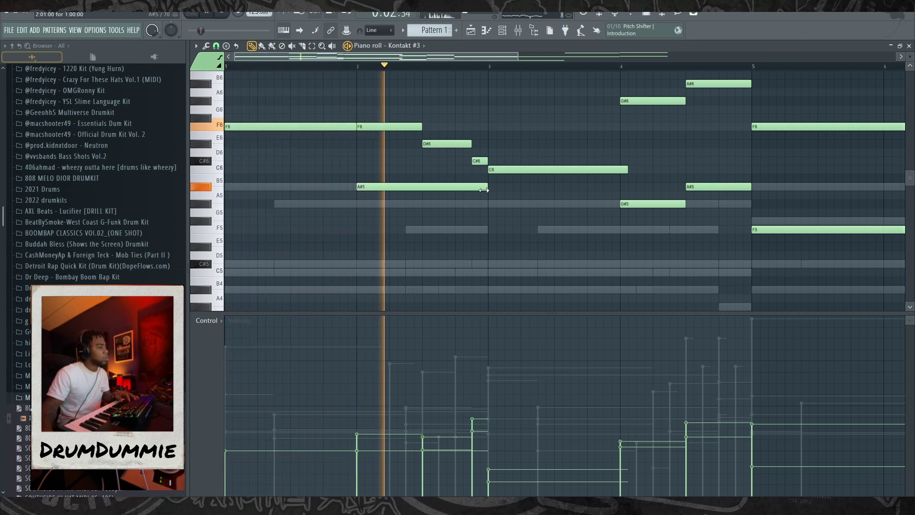
Step: Select the Kontakt #4 channel and load the clean Jazz Box snapshot in Evolution Dracus
click(503, 30)
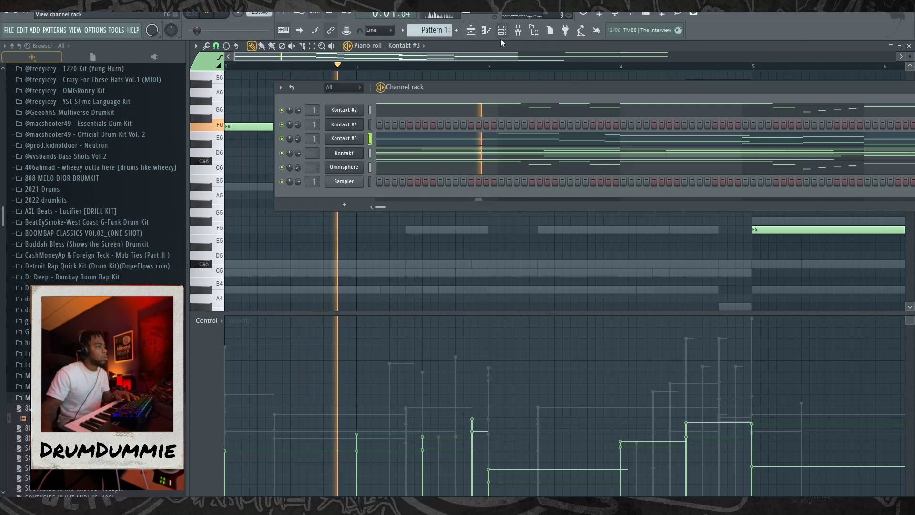
click(369, 124)
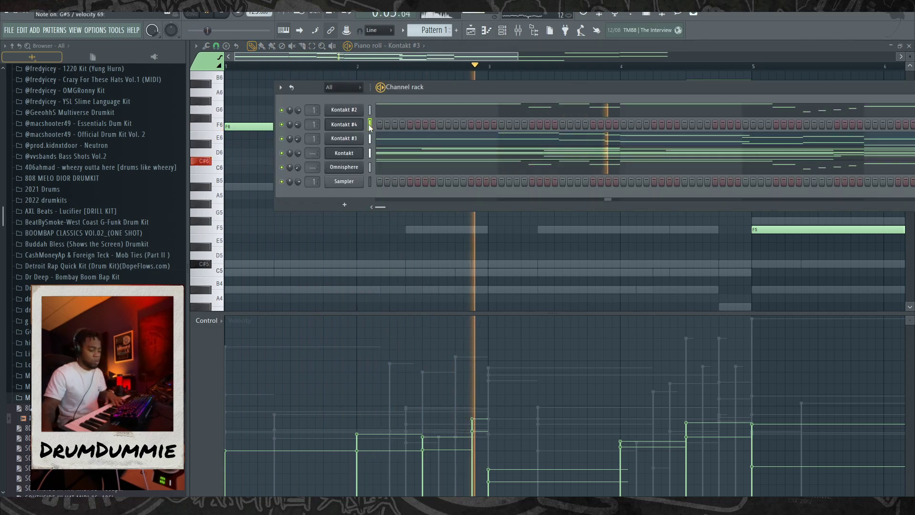
click(342, 126)
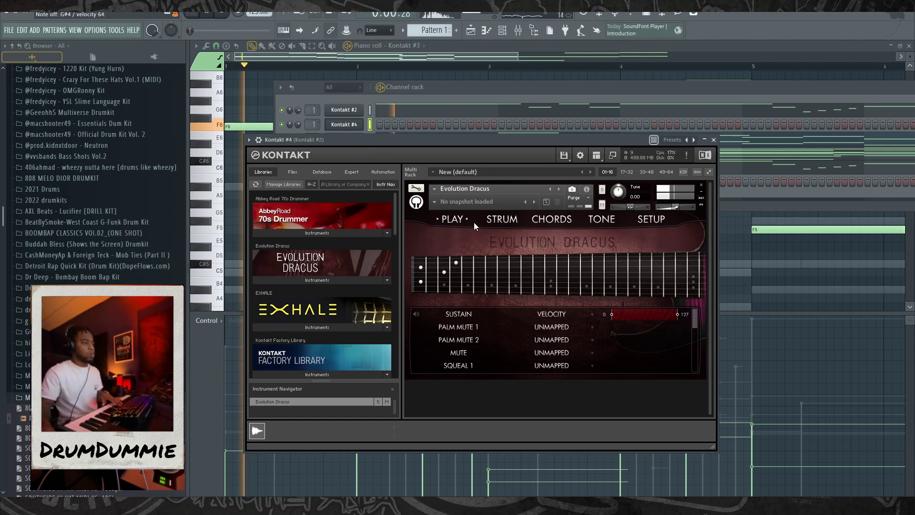
click(432, 201)
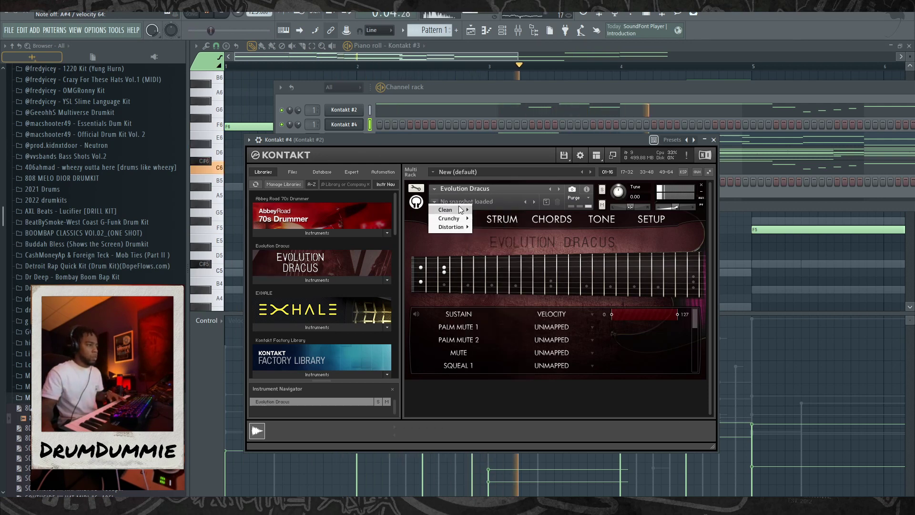
mouse_move(458, 208)
click(491, 304)
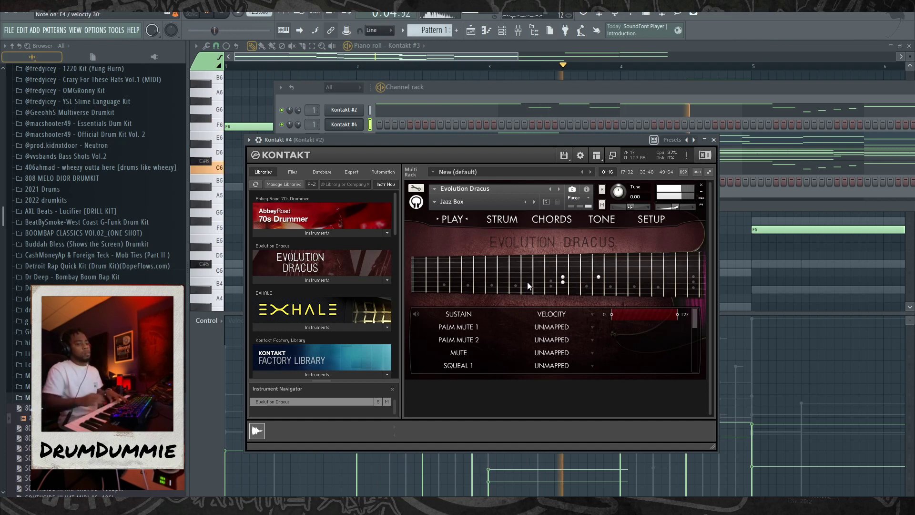
Step: Record a Jazz Box guitar part on Kontakt #4 over the pattern, stop recording and play it back
click(435, 110)
key(space)
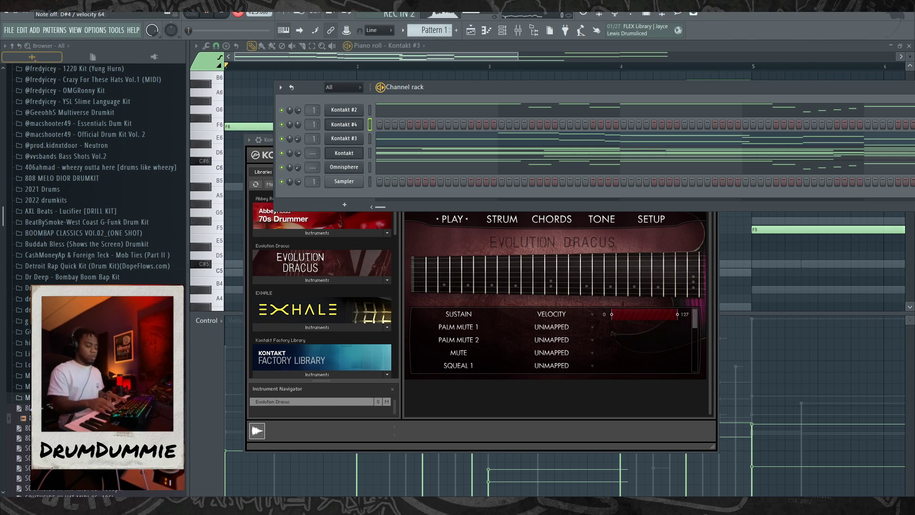
key(space)
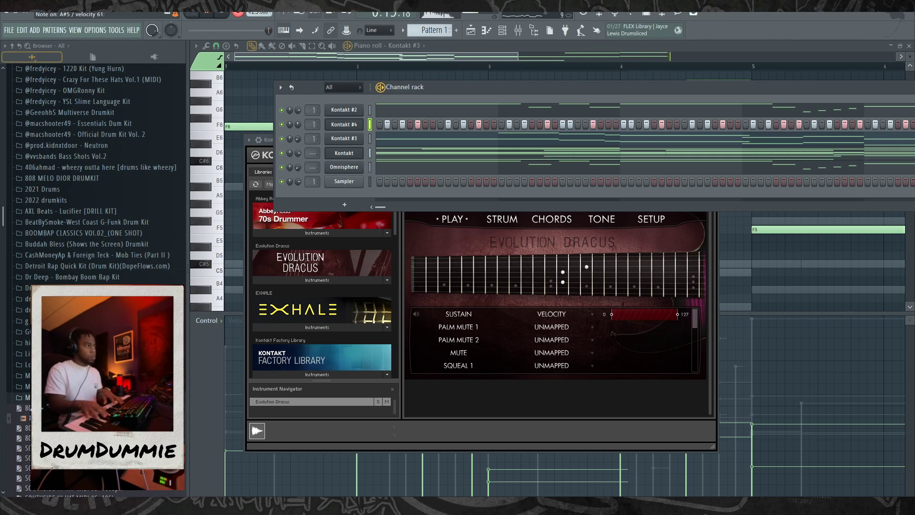
key(space)
key(space)
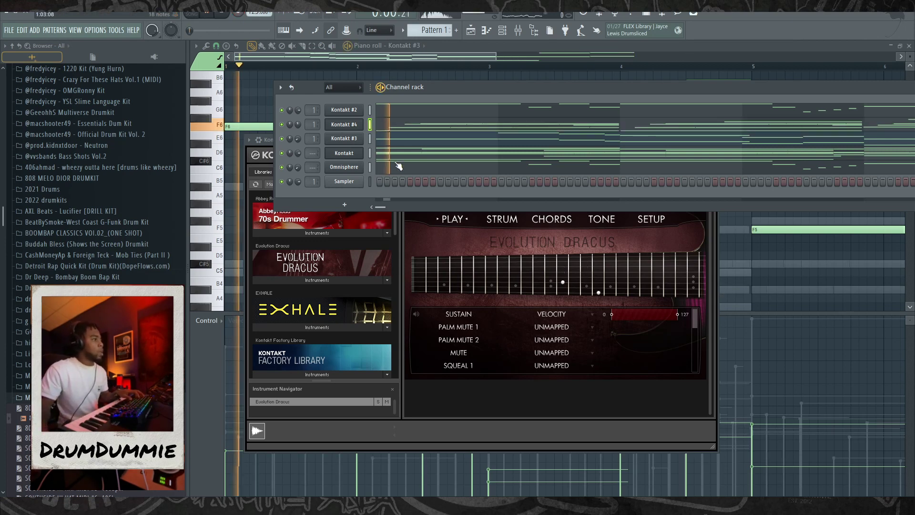
Step: Open the Kontakt #4 guitar part in the piano roll and lower its loudest note velocities in bars 6 and 7
click(513, 48)
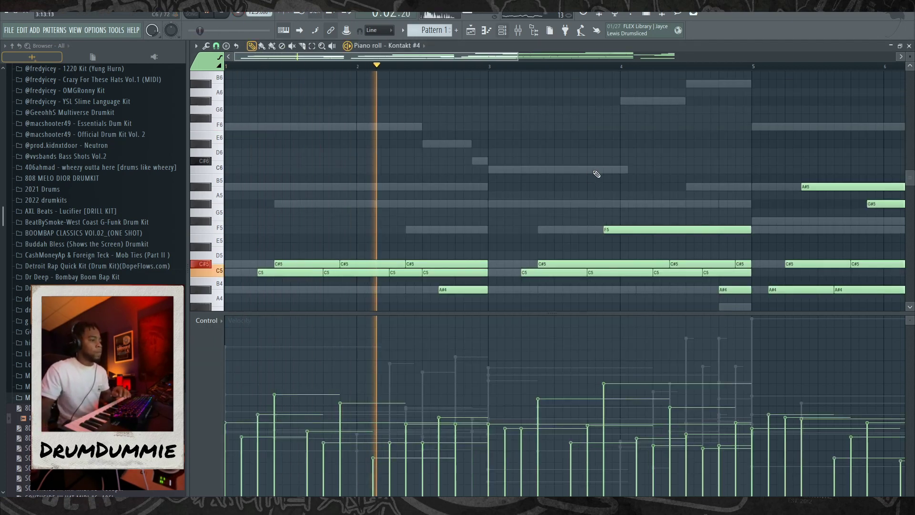
scroll(594, 67, right, 3)
scroll(590, 69, down, 4)
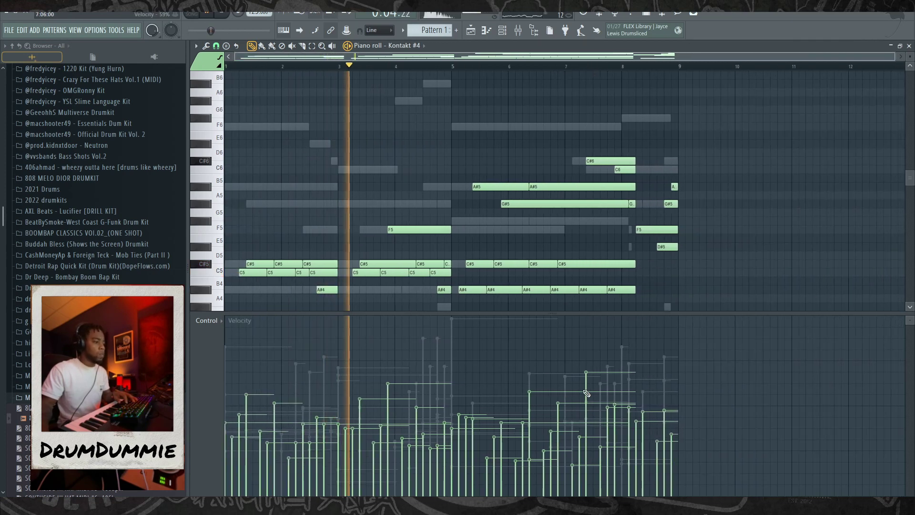
Step: Transpose all Kontakt channels and the Omnisphere channel up by 3 semitones
click(502, 30)
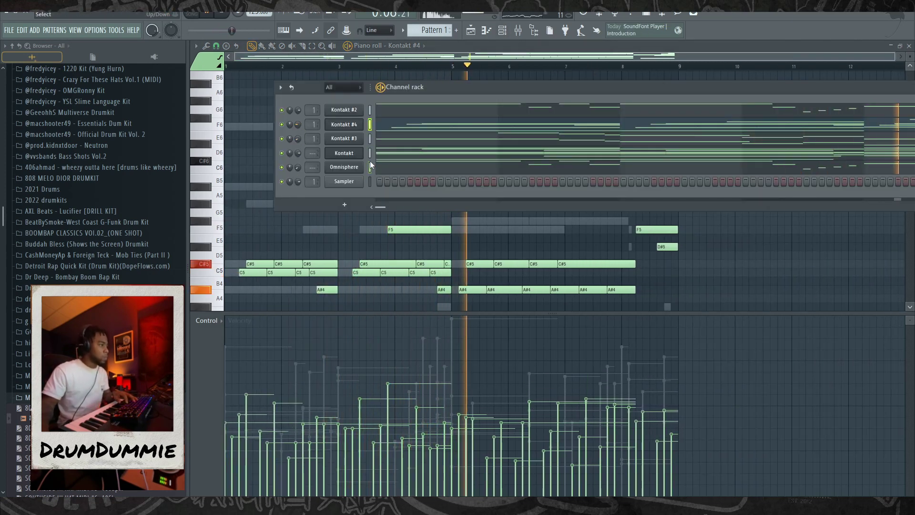
click(280, 88)
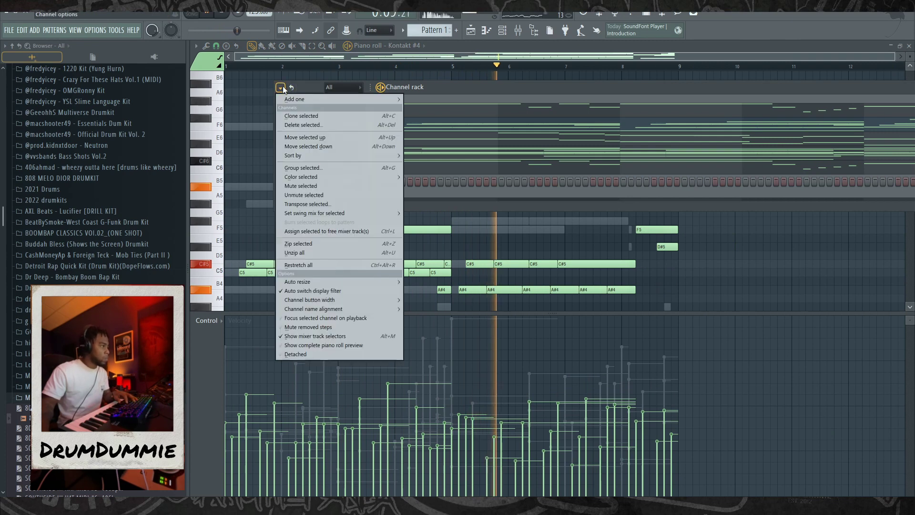
click(311, 203)
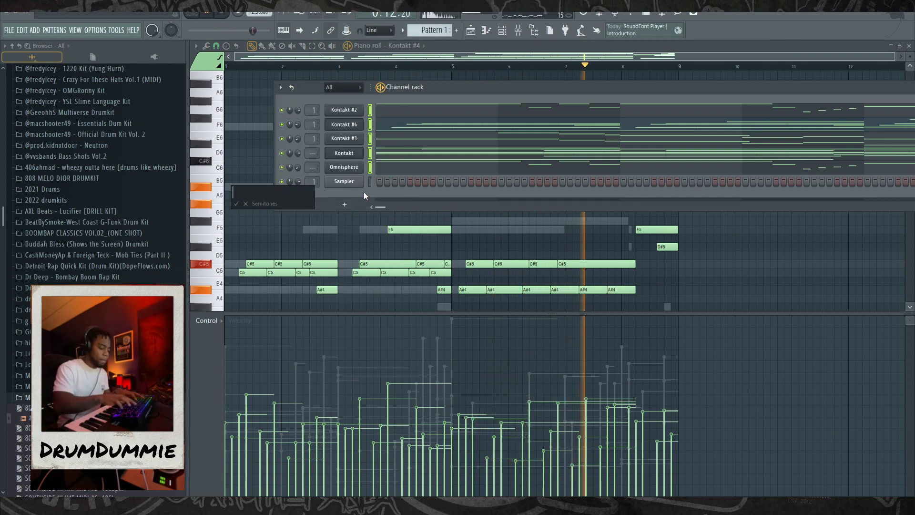
text(+3)
key(Return)
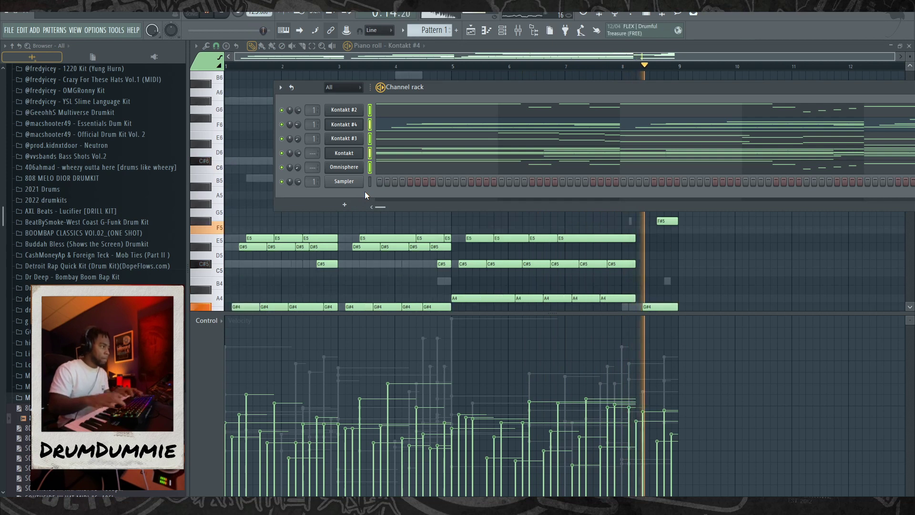
Step: Raise the tempo to 144 BPM and replay the pattern from the start with the Kontakt #2 piano roll open
key(space)
key(space)
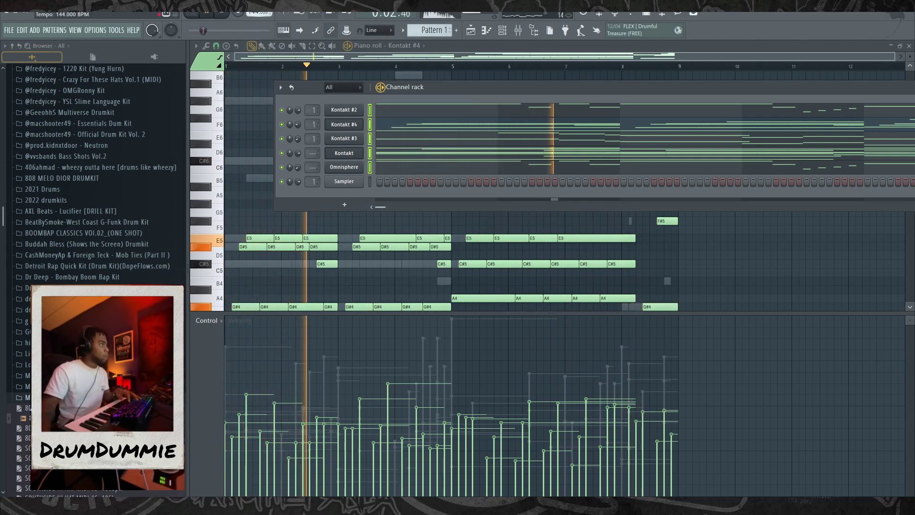
click(384, 113)
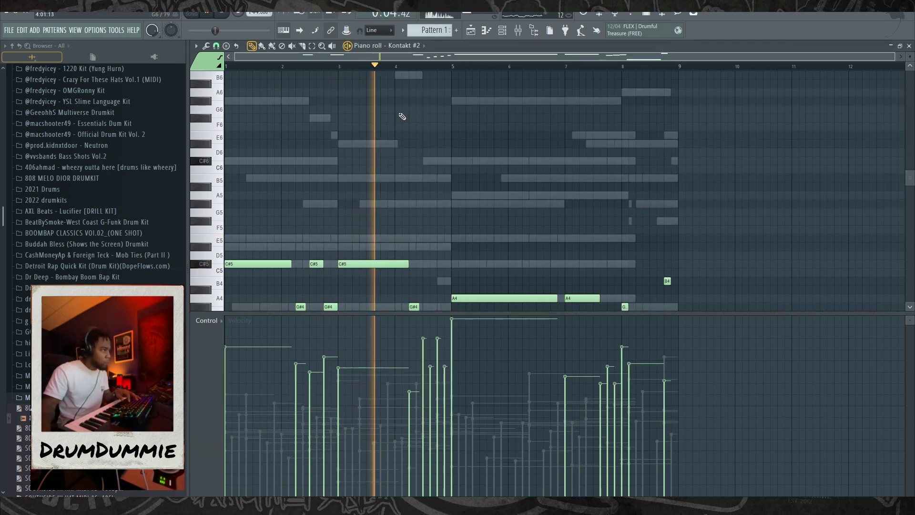
key(space)
key(space)
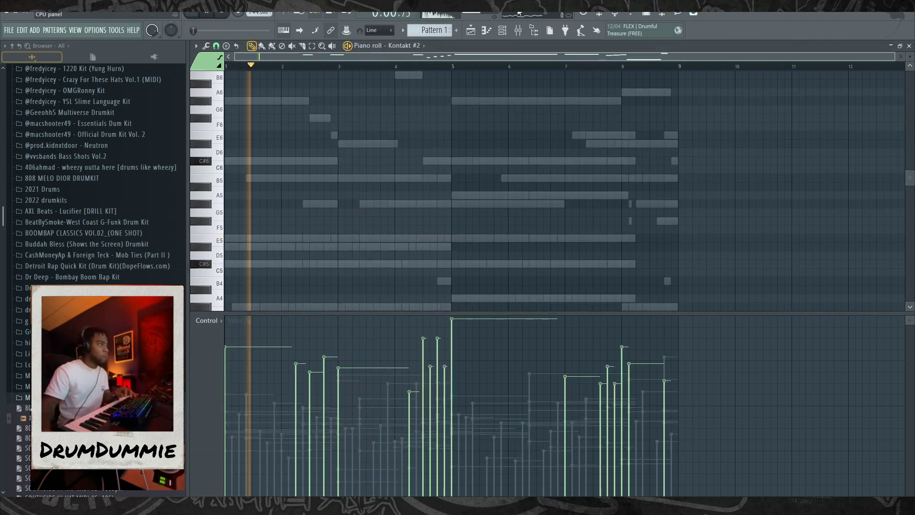
Step: Insert another Kontakt channel and load Scarbee Mark I.nki from the Scarbee Mark I library
key(F6)
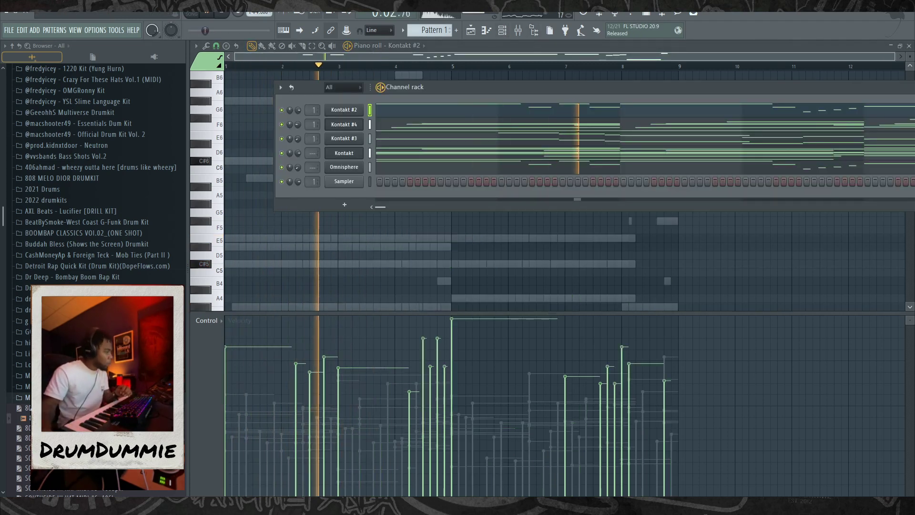
right_click(353, 124)
mouse_move(404, 188)
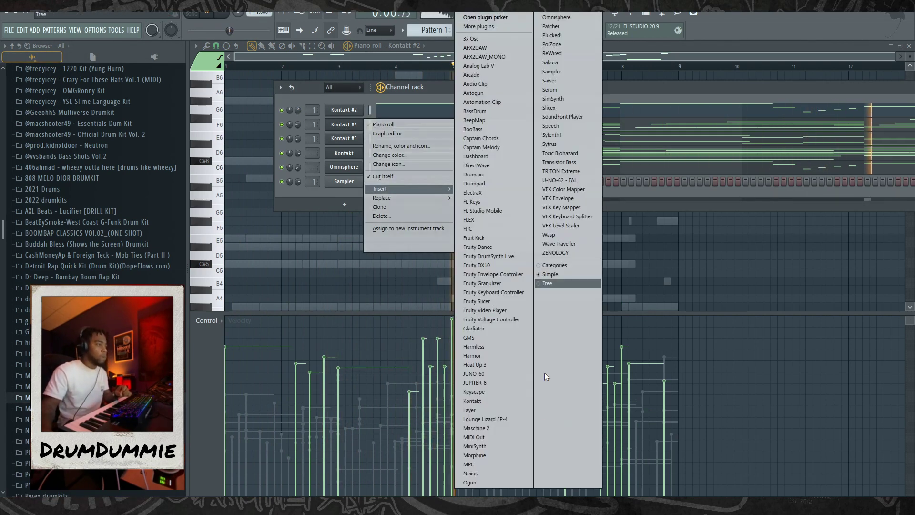
click(487, 400)
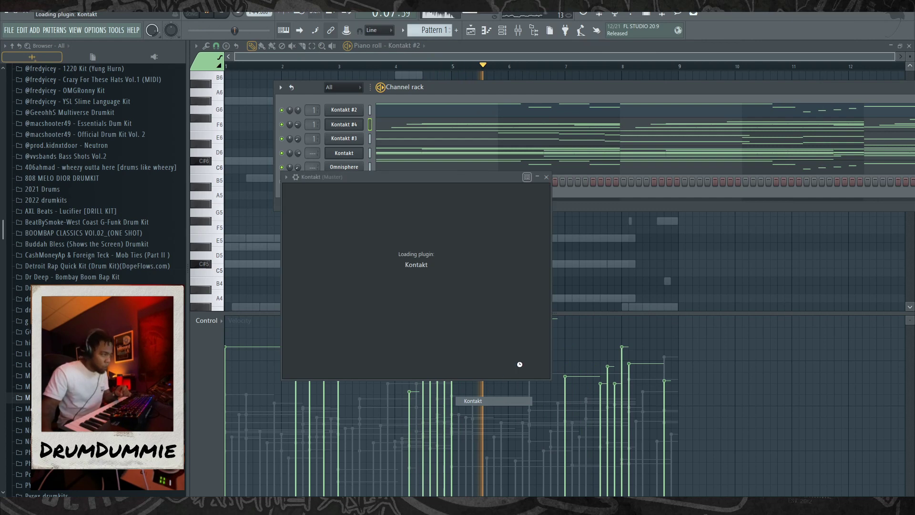
scroll(403, 340, down, 10)
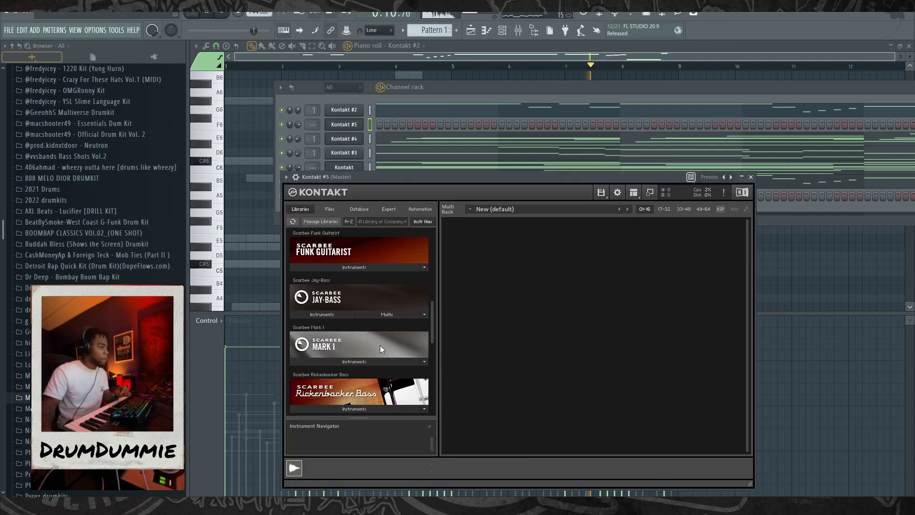
click(350, 391)
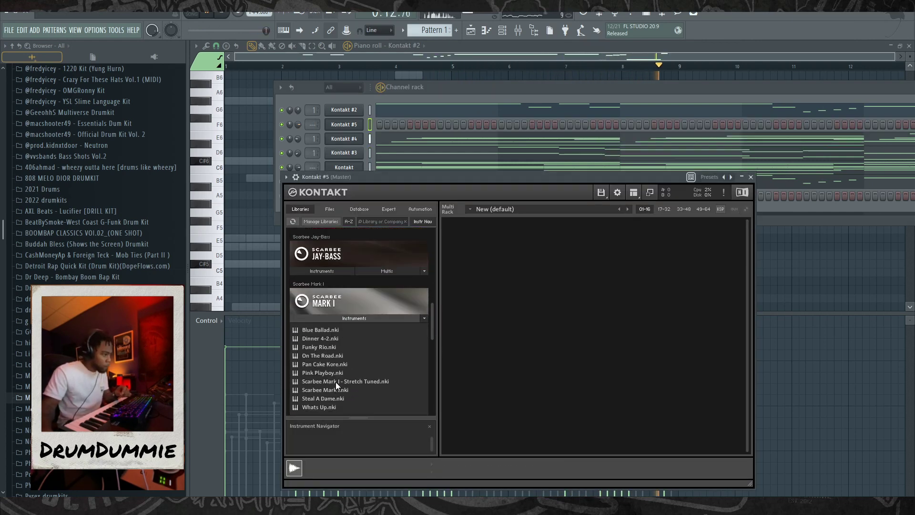
drag(329, 390, 656, 255)
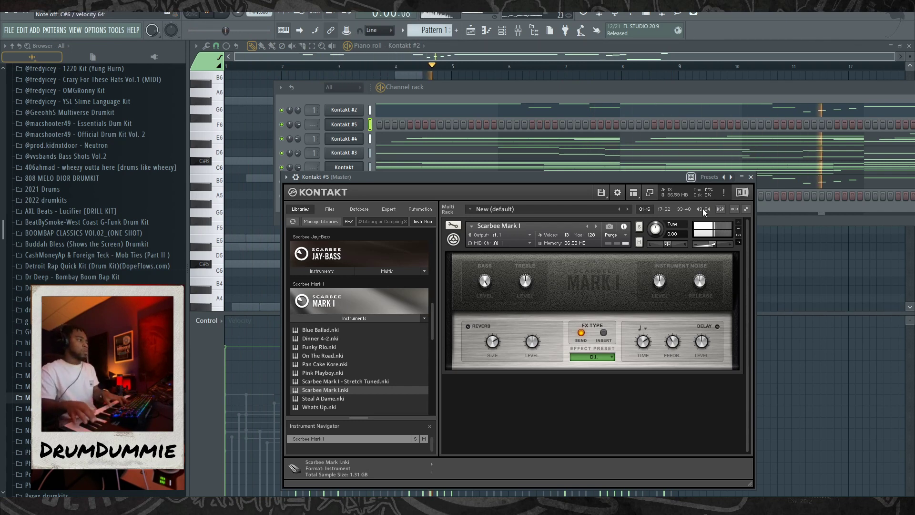
Step: Record a Scarbee Mark I chord part on Kontakt #5, undoing the first take and recording a second one
click(318, 97)
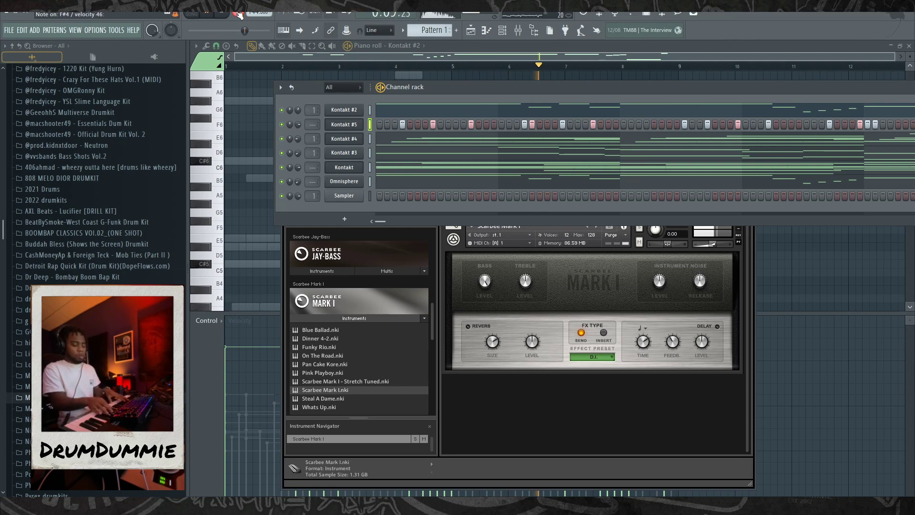
key(space)
key(ctrl+z)
key(space)
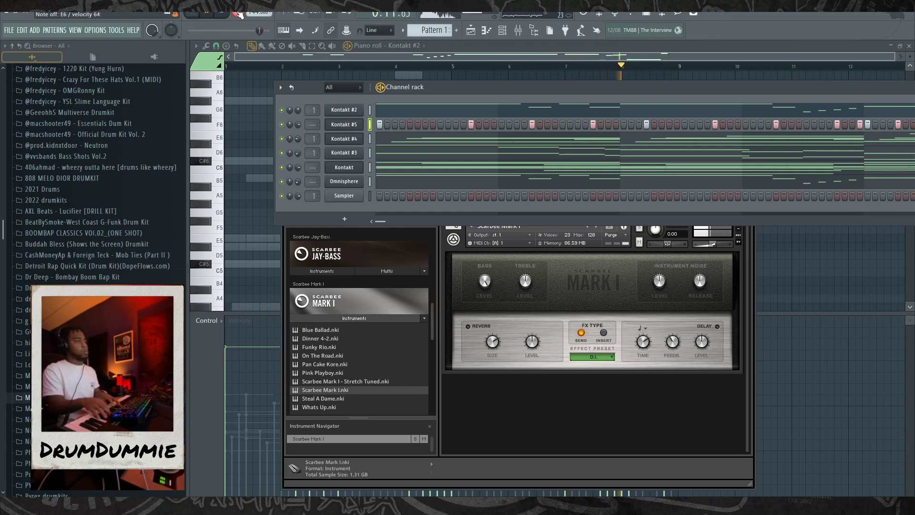
key(space)
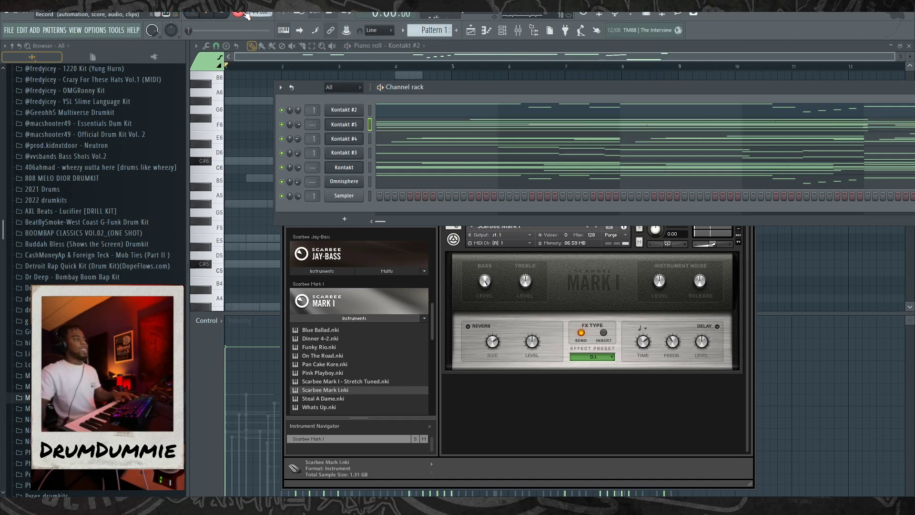
Step: Move the last G#4 note of the Kontakt #5 part to the start of bar 8 and play back from there
click(499, 126)
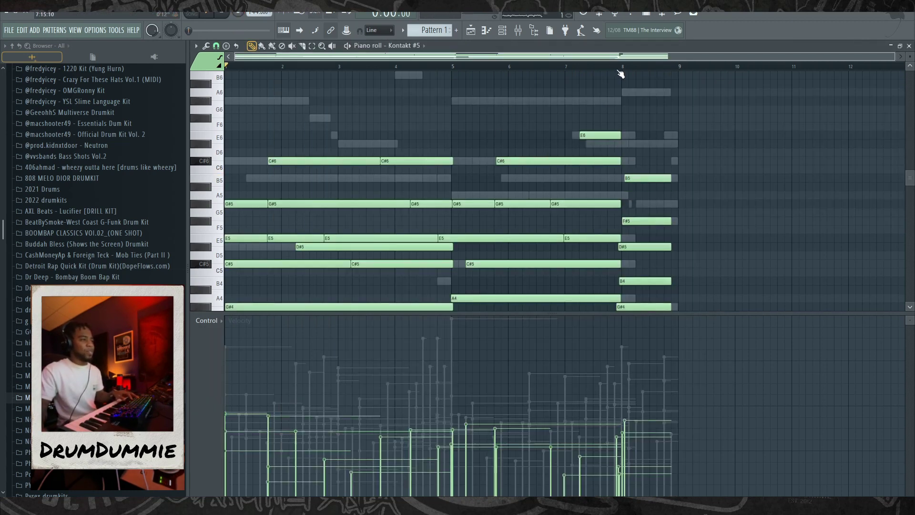
click(614, 67)
key(space)
scroll(643, 205, down, 3)
key(space)
drag(633, 230, 637, 231)
key(space)
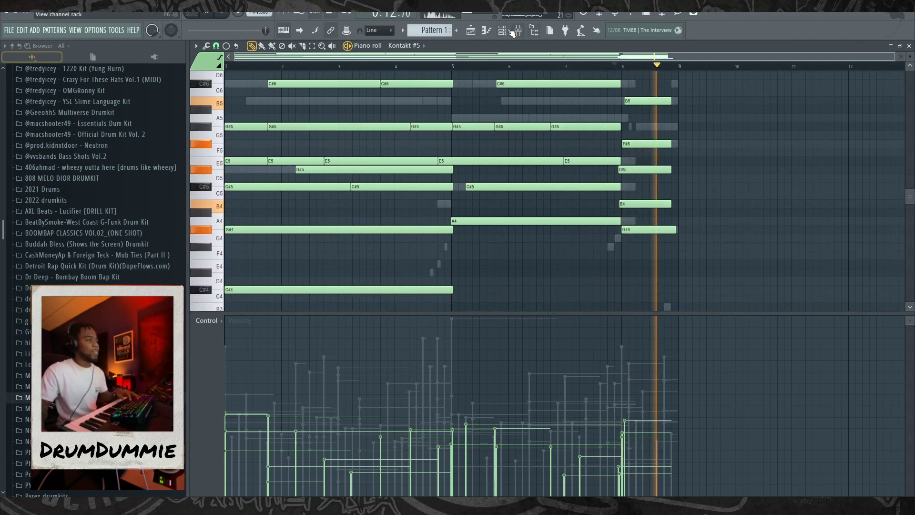
Step: Extend the last A6 and A7 notes of the Kontakt #3 part to the start of bar 9
key(F6)
key(space)
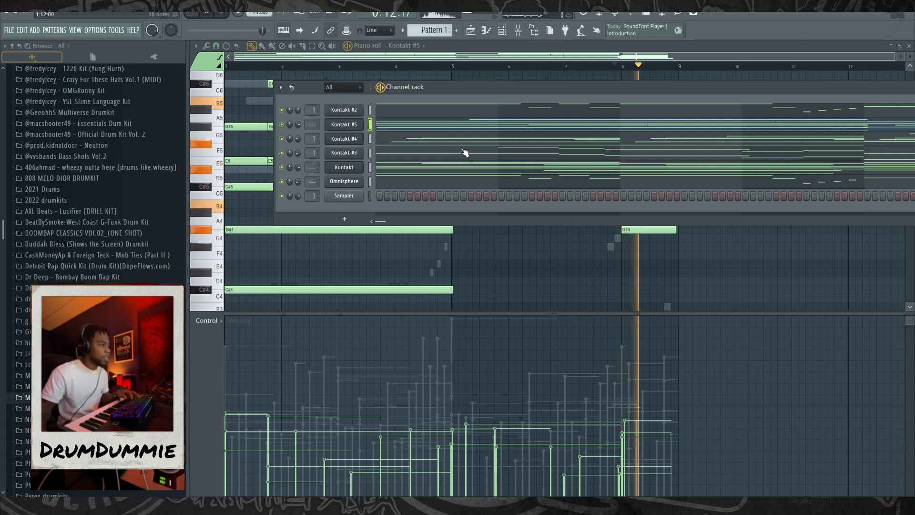
click(464, 152)
key(space)
key(space)
scroll(636, 186, up, 7)
key(space)
key(space)
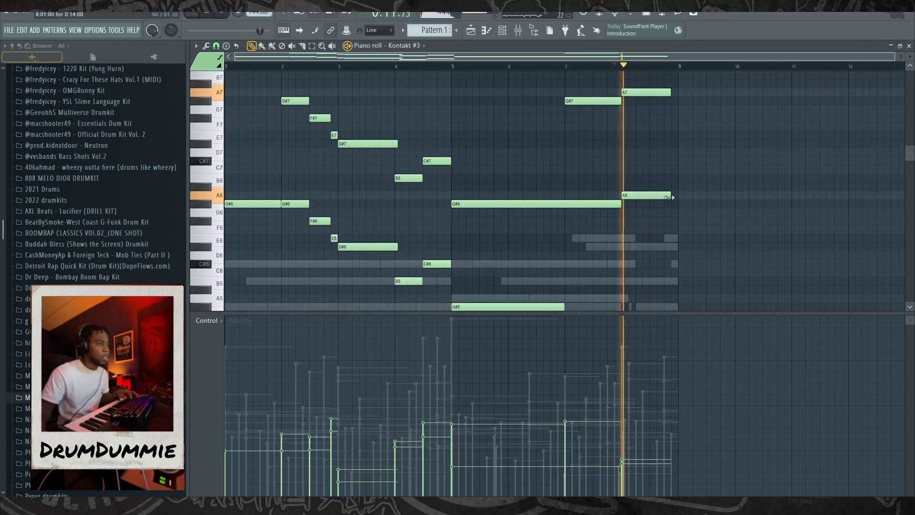
drag(671, 199, 678, 198)
key(space)
drag(670, 93, 677, 94)
key(space)
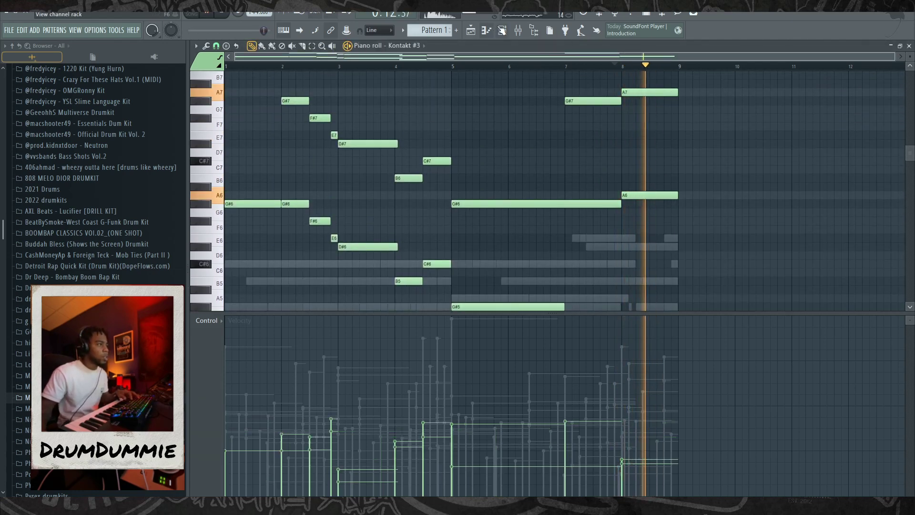
Step: Load the 808 Spinz sample from the Quay Global drumkit's 808s folder into a new channel
key(F6)
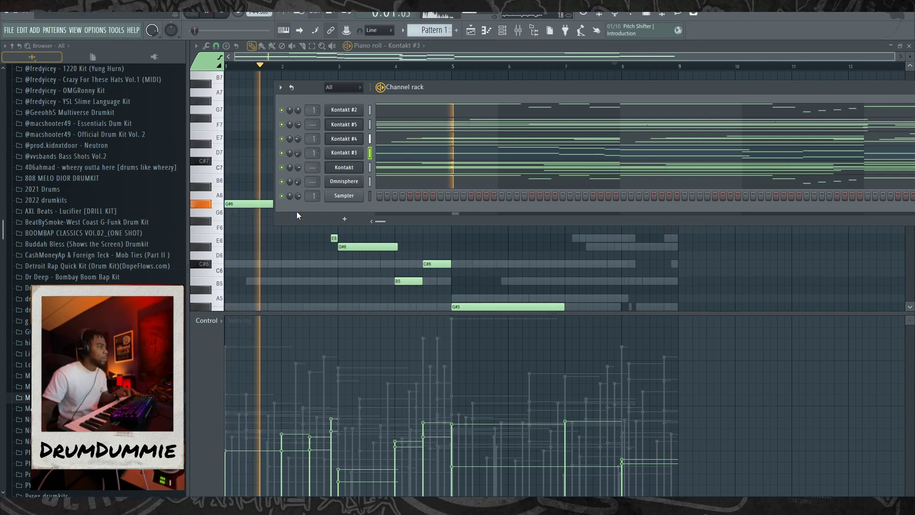
scroll(21, 369, down, 10)
scroll(21, 369, up, 8)
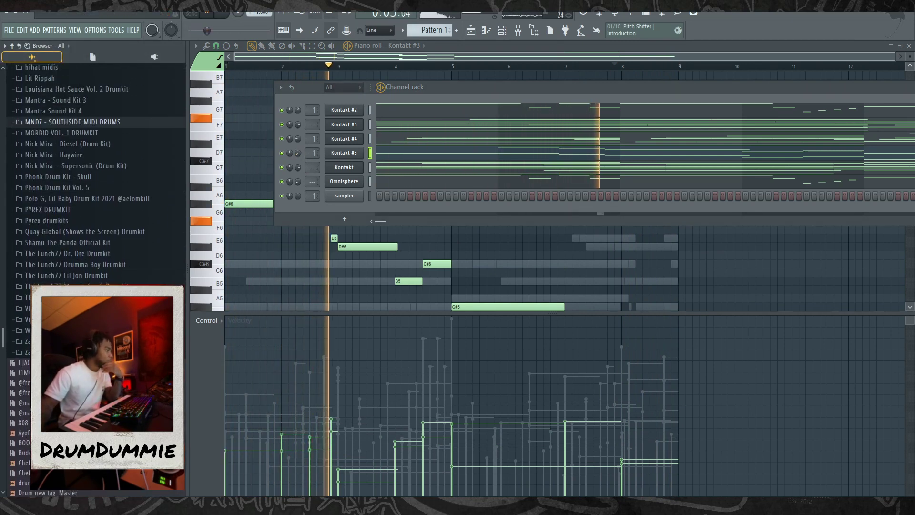
scroll(96, 288, down, 1)
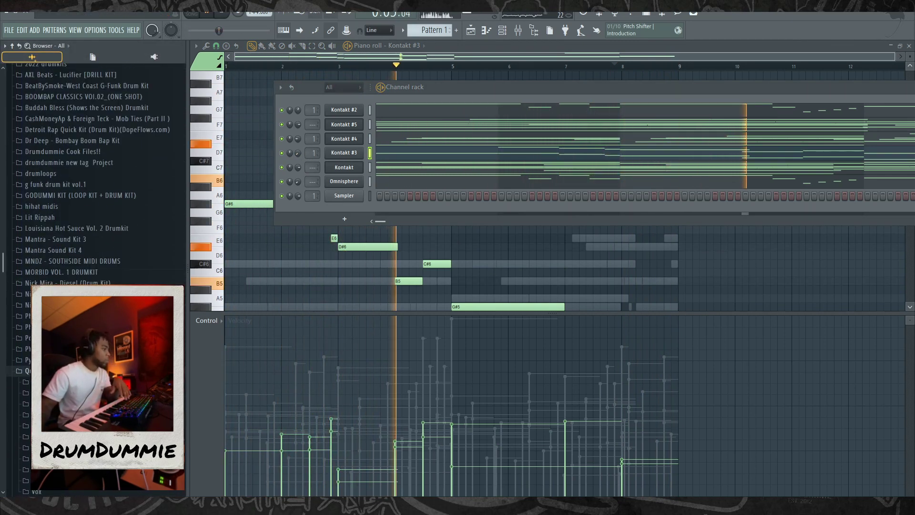
click(95, 370)
scroll(95, 370, down, 4)
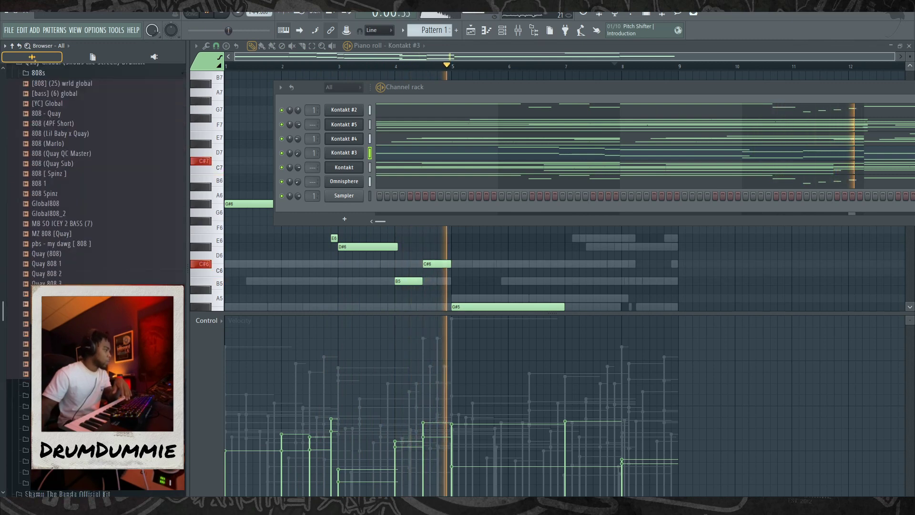
right_click(70, 191)
click(90, 200)
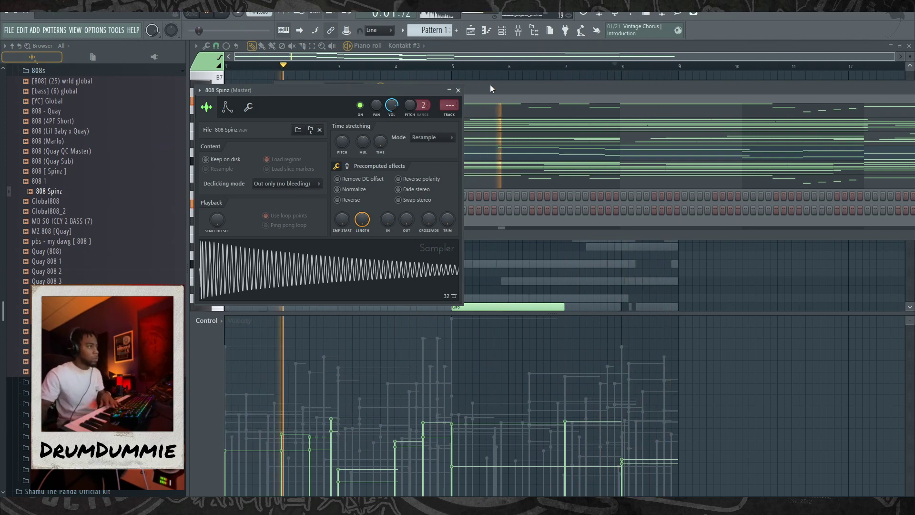
Step: Record an 808 Spinz bass line across the eight-bar pattern and quantize its notes
key(F6)
click(237, 13)
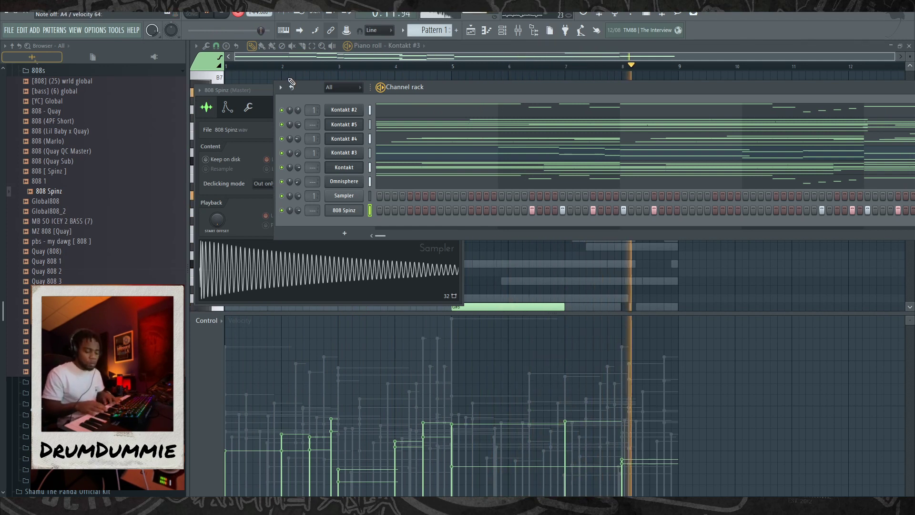
key(space)
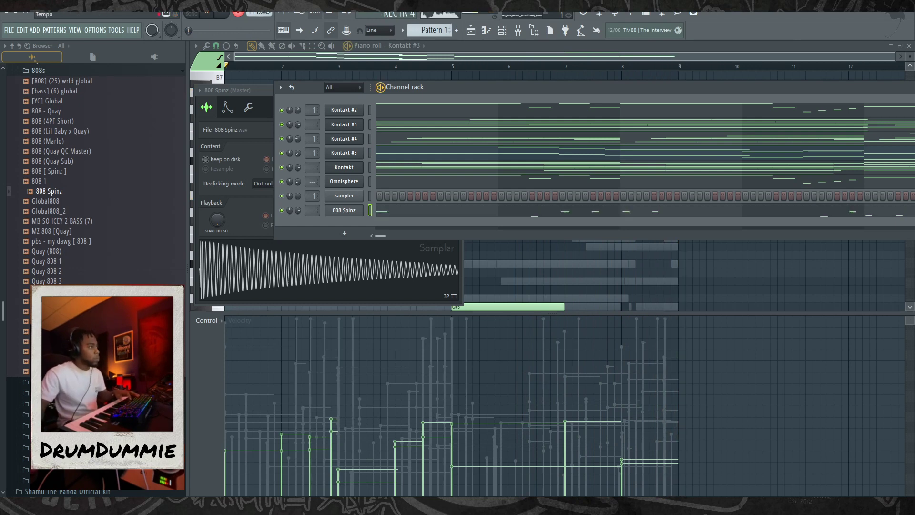
key(space)
click(437, 211)
key(ctrl+q)
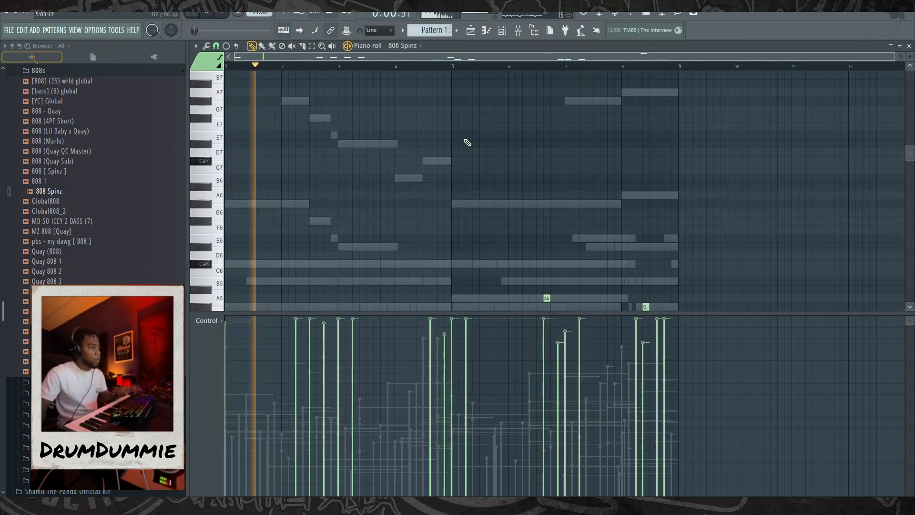
Step: Replace the C#5 note at step 13 of bar 2 in the 808 Spinz part with a G#4
click(502, 32)
key(F6)
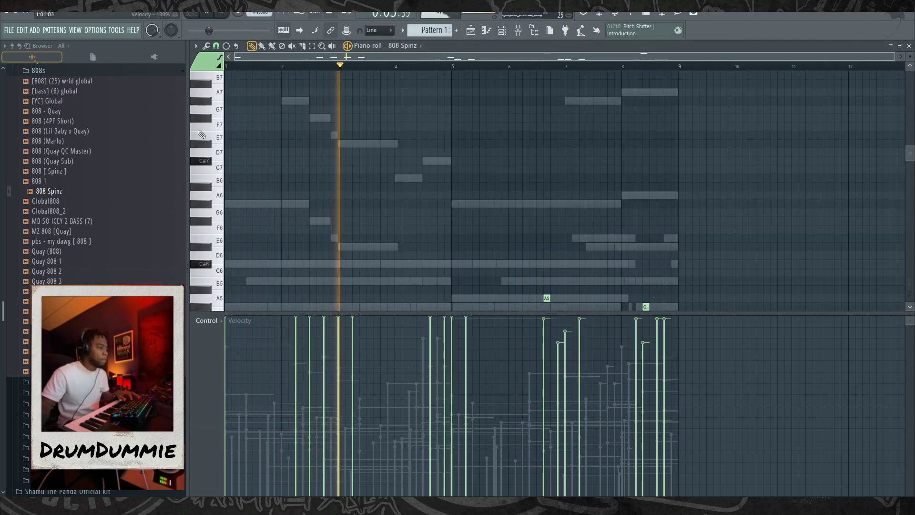
key(space)
key(space)
scroll(428, 181, down, 5)
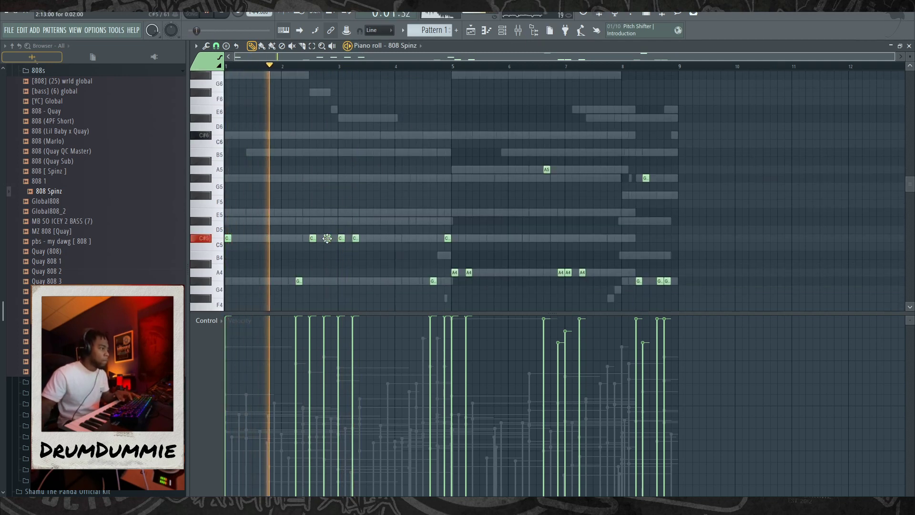
right_click(327, 238)
click(327, 280)
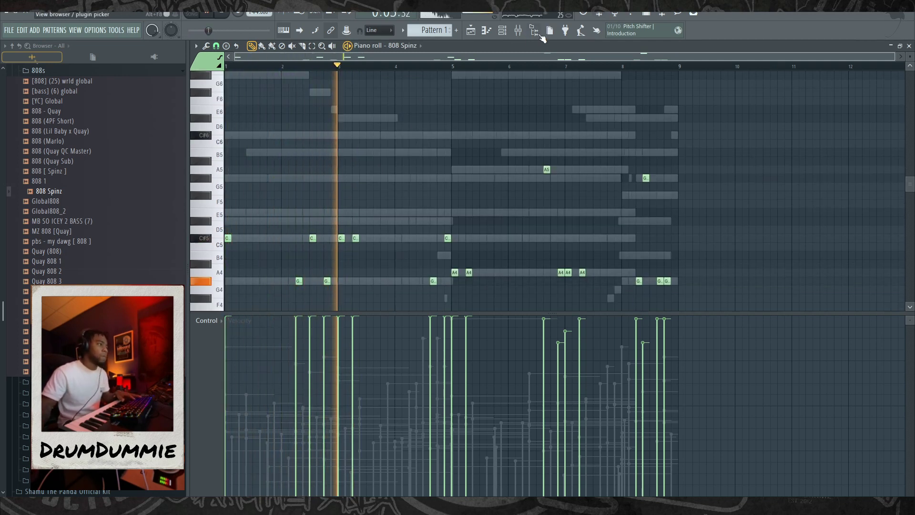
Step: Add Cym (ATL) from the Quay Global Crashes & Cymbals folder as a channel and place a hit on step 1
click(502, 34)
scroll(19, 177, down, 10)
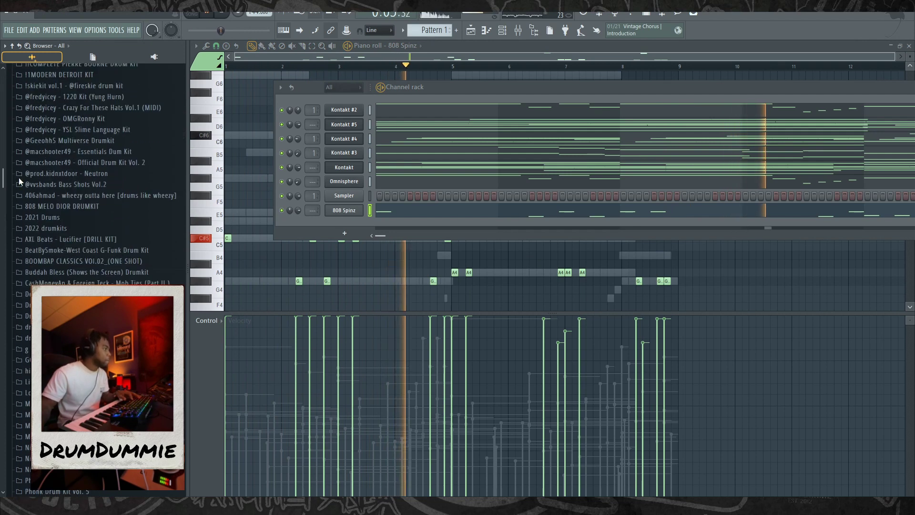
scroll(43, 247, down, 4)
click(45, 202)
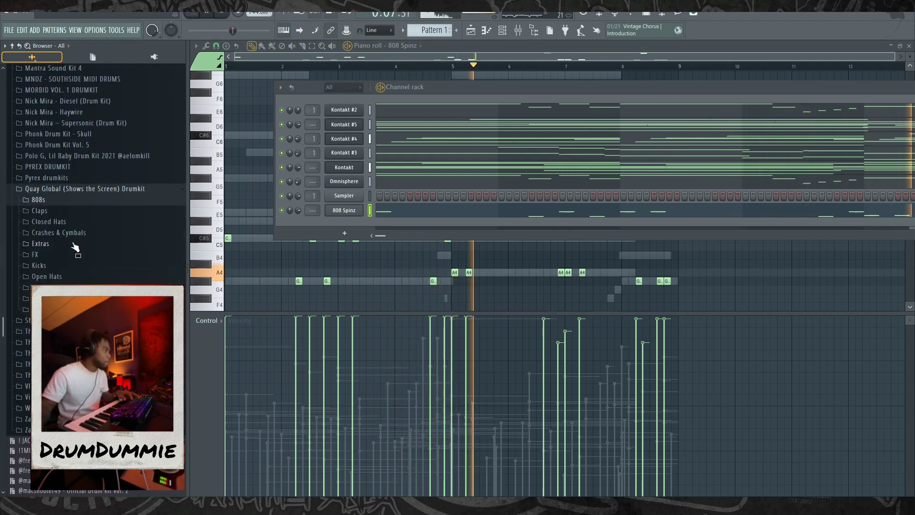
click(74, 233)
drag(48, 253, 381, 224)
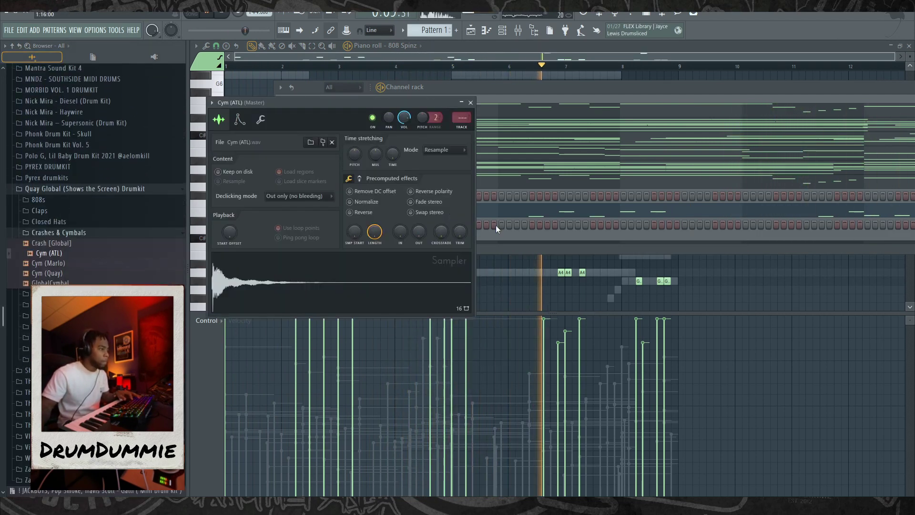
click(380, 224)
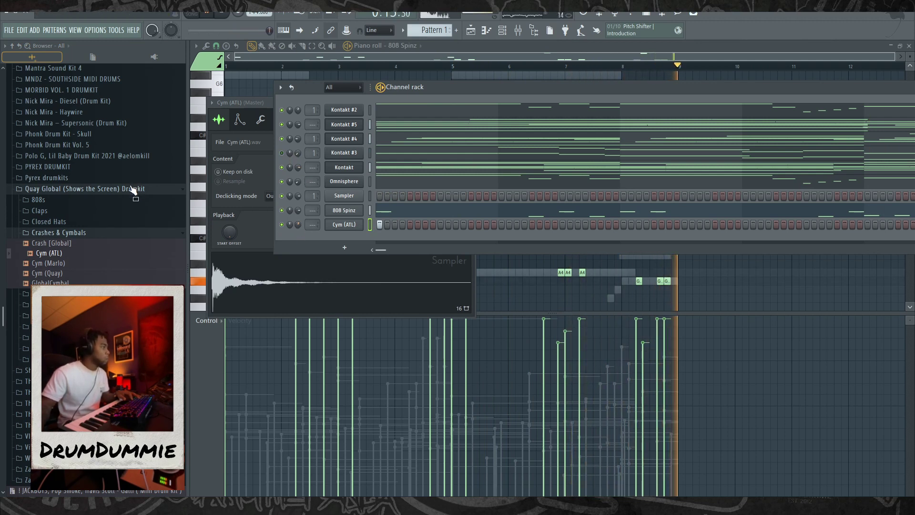
Step: Load the Rap master mixer track state onto the Master track
scroll(137, 213, up, 4)
scroll(137, 213, up, 6)
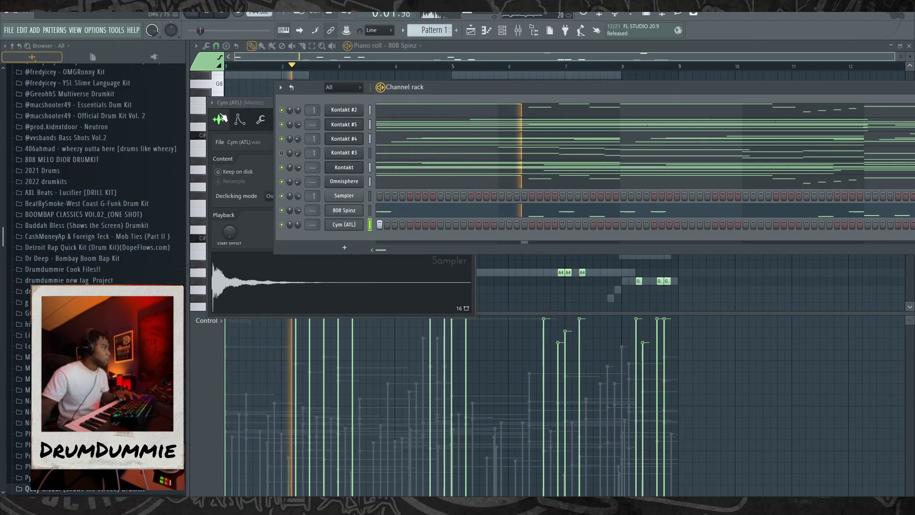
key(F9)
right_click(244, 281)
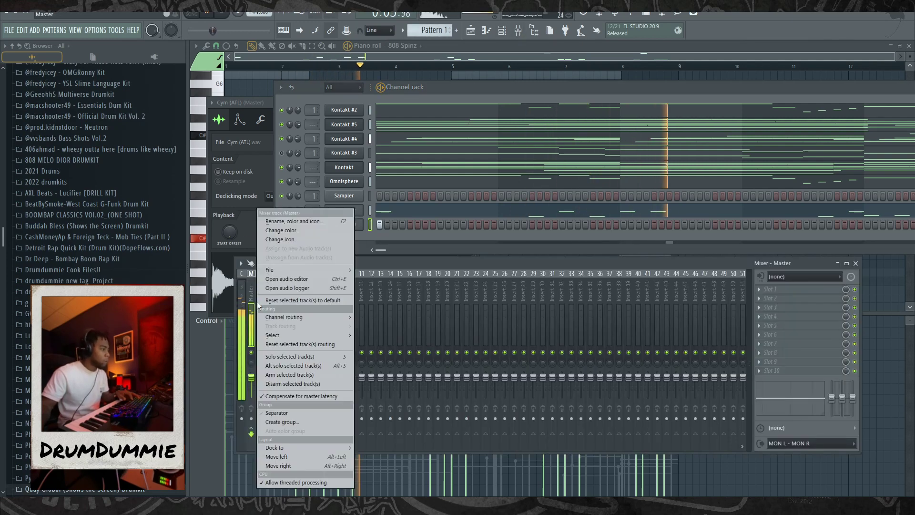
mouse_move(325, 271)
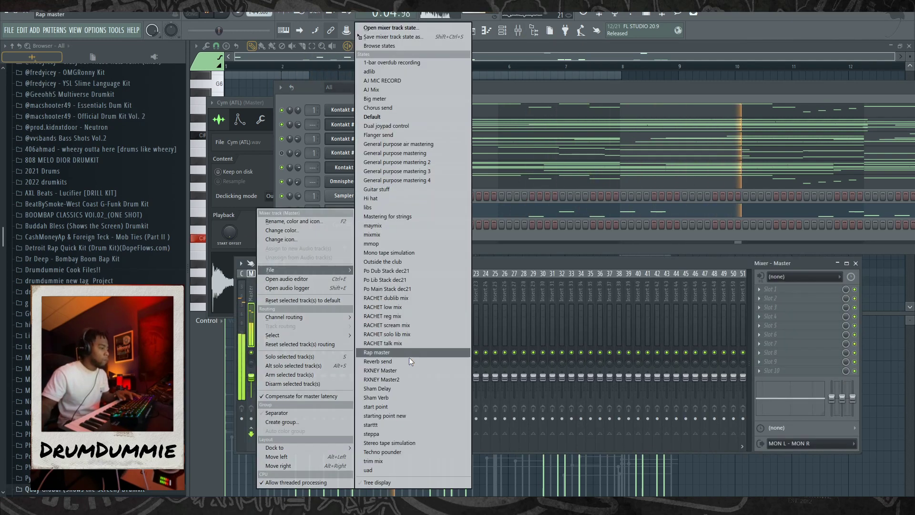
click(366, 355)
click(280, 334)
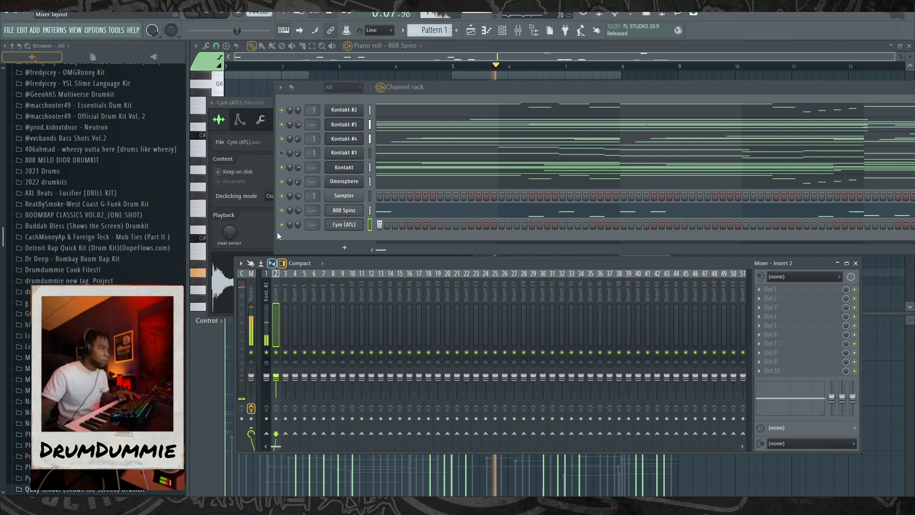
Step: Add [PBS] Classic Hat from the Drumdummie Cook Files Hi Hats folder as a channel and fill every second step
scroll(29, 268, up, 4)
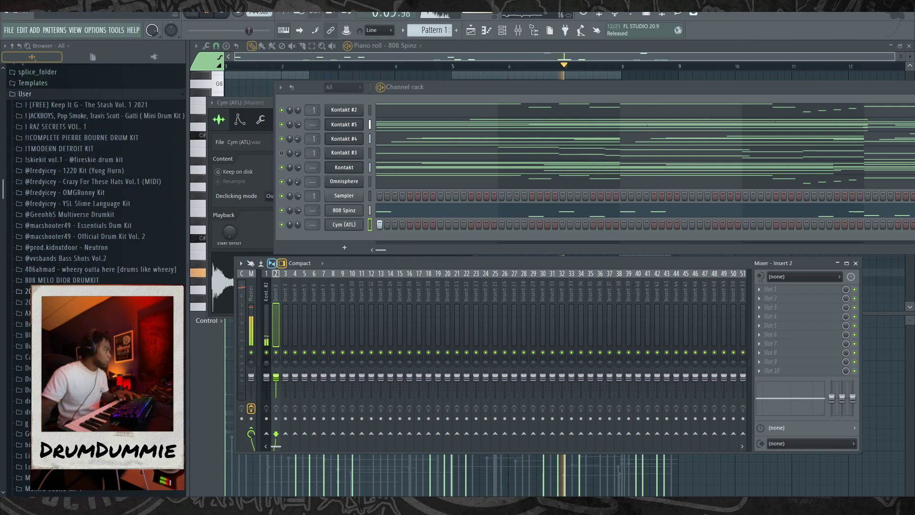
scroll(96, 225, down, 8)
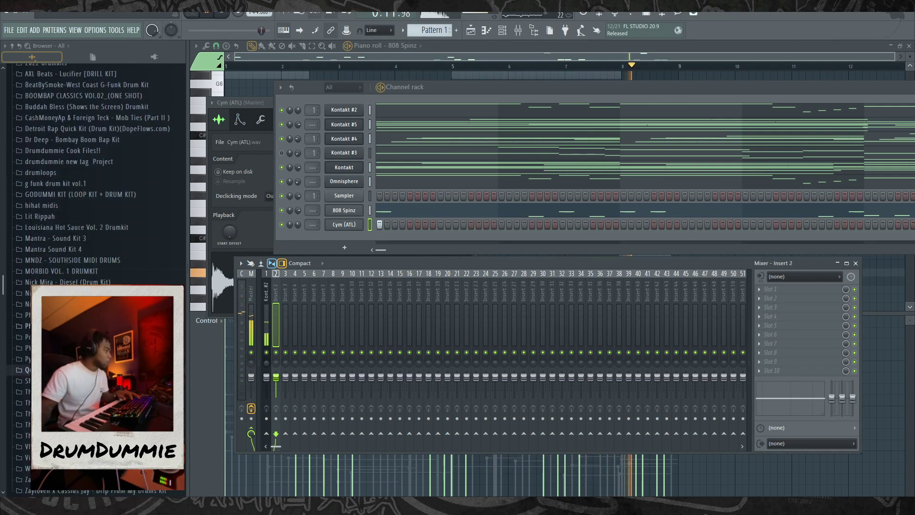
click(62, 149)
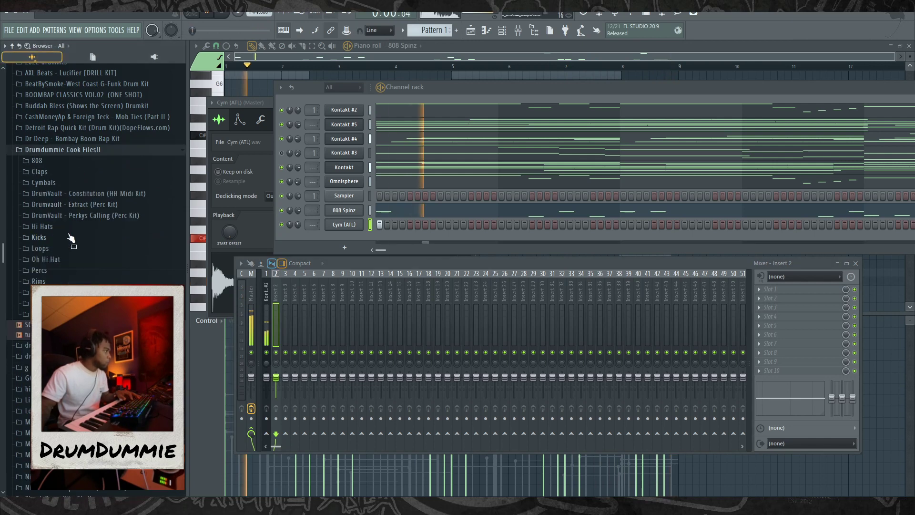
click(42, 226)
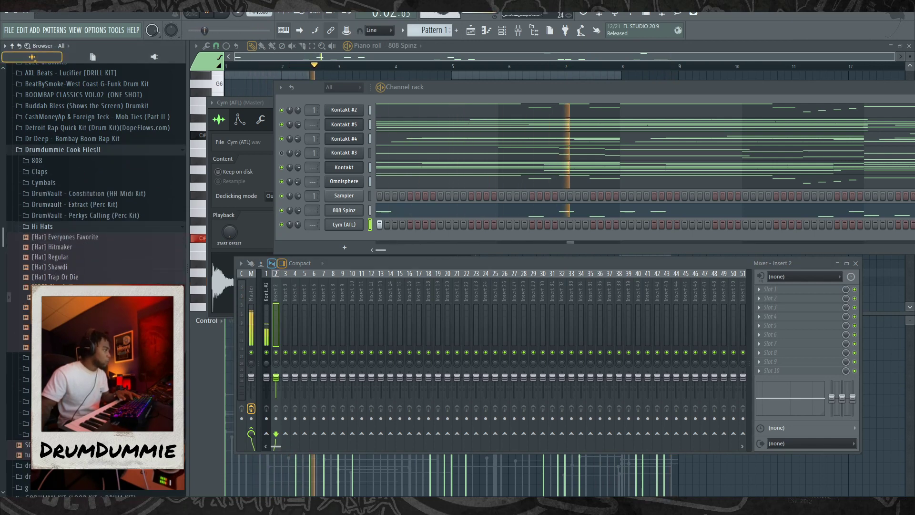
right_click(84, 287)
click(98, 296)
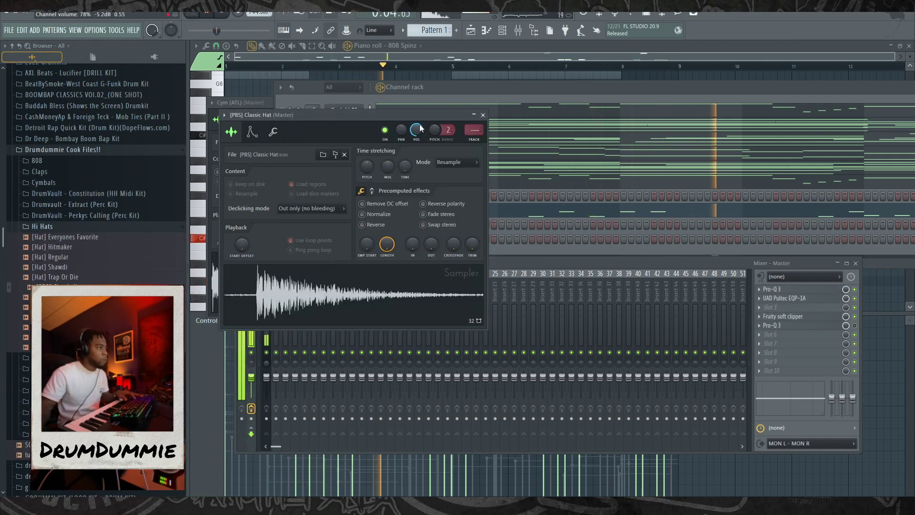
right_click(347, 246)
click(469, 239)
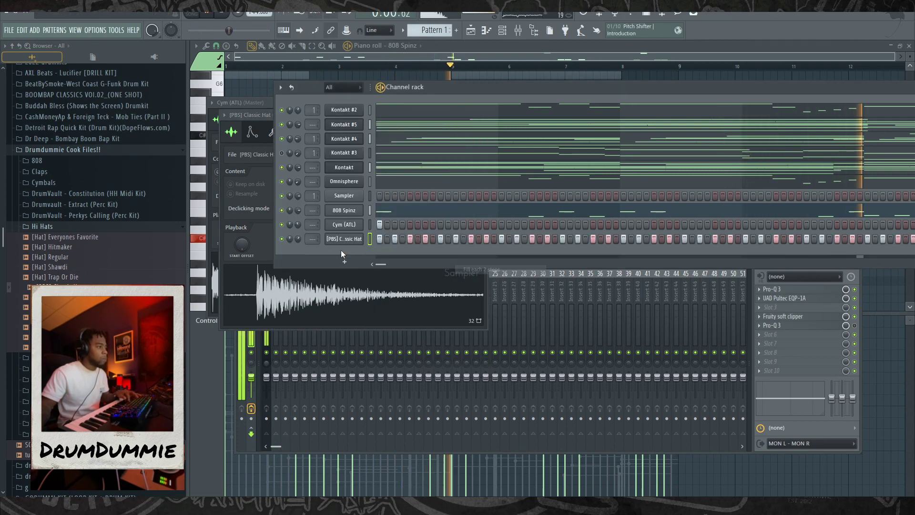
Step: Add Portland (Clap) from the Claps folder as a channel and place hits on step 9 of bars 1 to 4
click(141, 229)
click(40, 171)
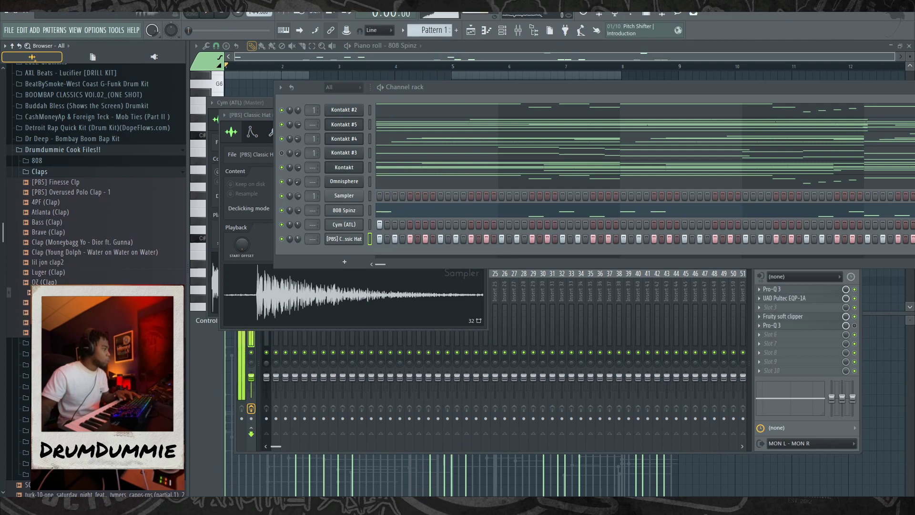
click(512, 263)
key(space)
click(439, 254)
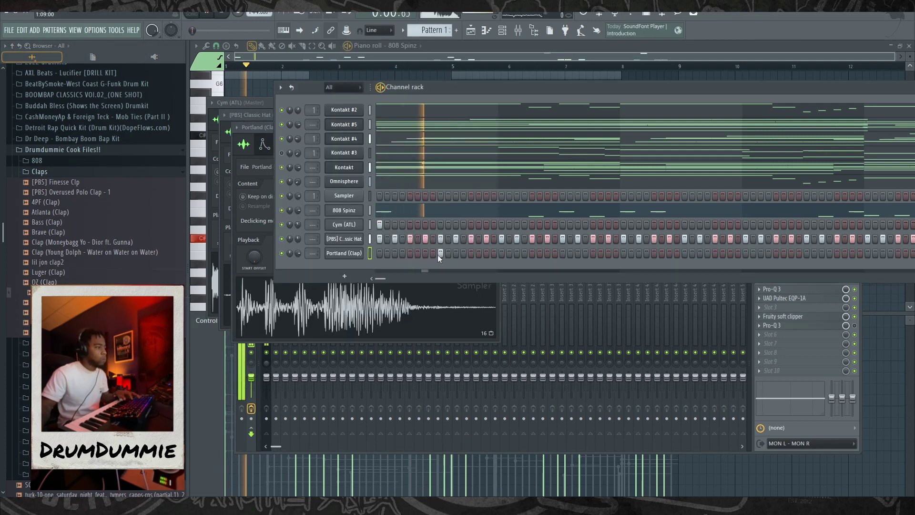
click(562, 253)
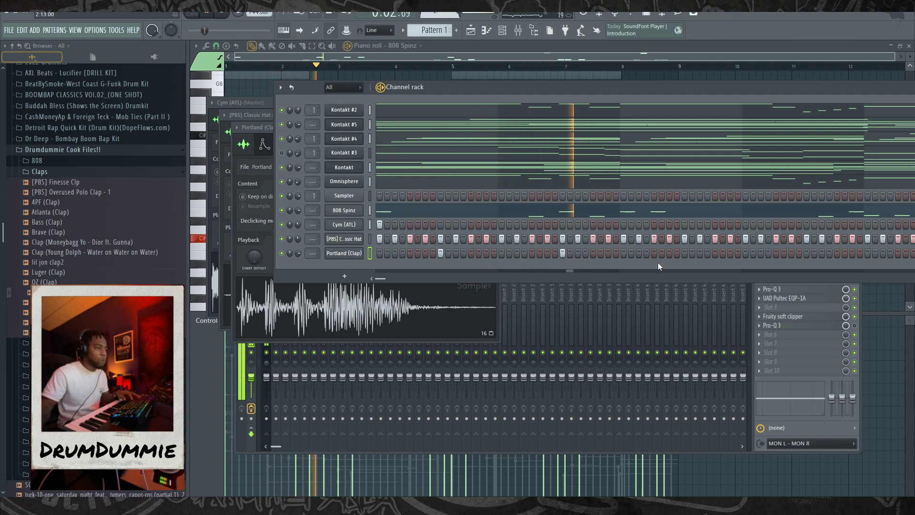
click(682, 252)
click(805, 253)
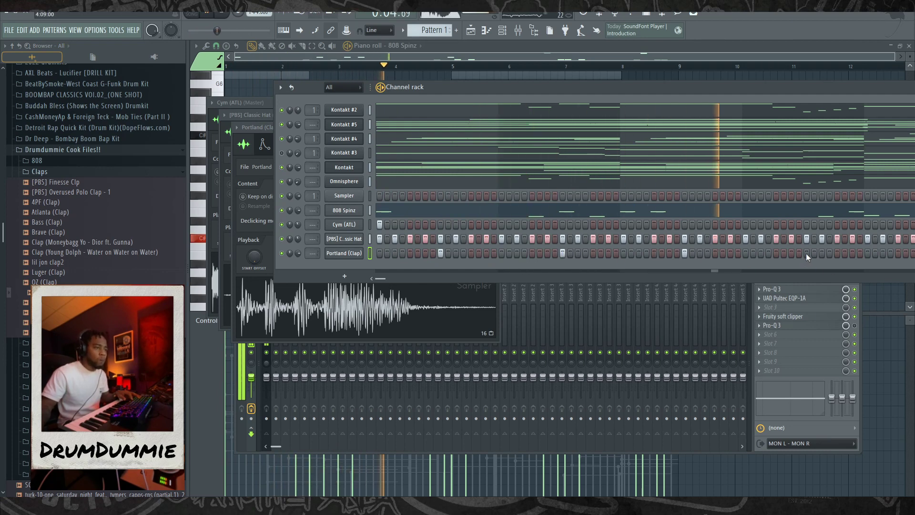
Step: Duplicate the four Portland (Clap) hits into bars 5 to 8 in the piano roll
right_click(341, 254)
click(374, 253)
drag(567, 57, 751, 100)
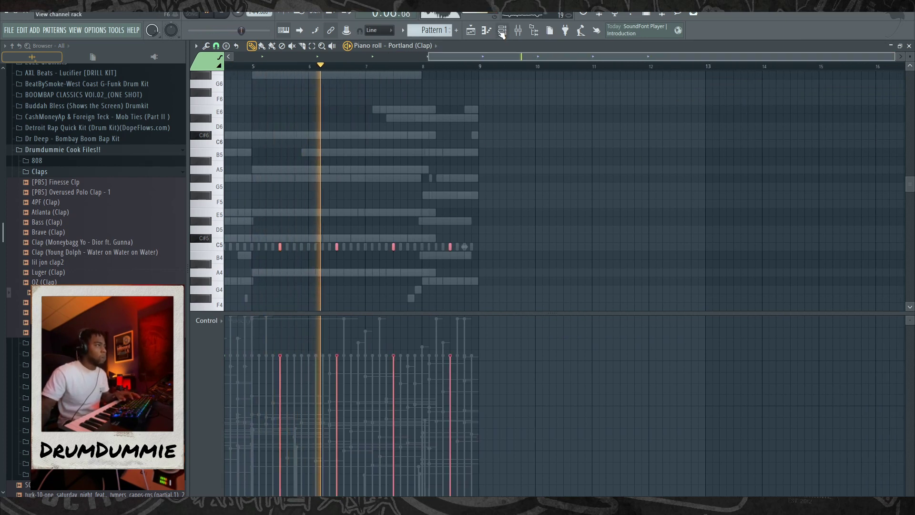
Step: Collapse the Claps folder and add an extra [PBS] Classic Hat hit on step 6 of bar 1
key(F6)
click(48, 172)
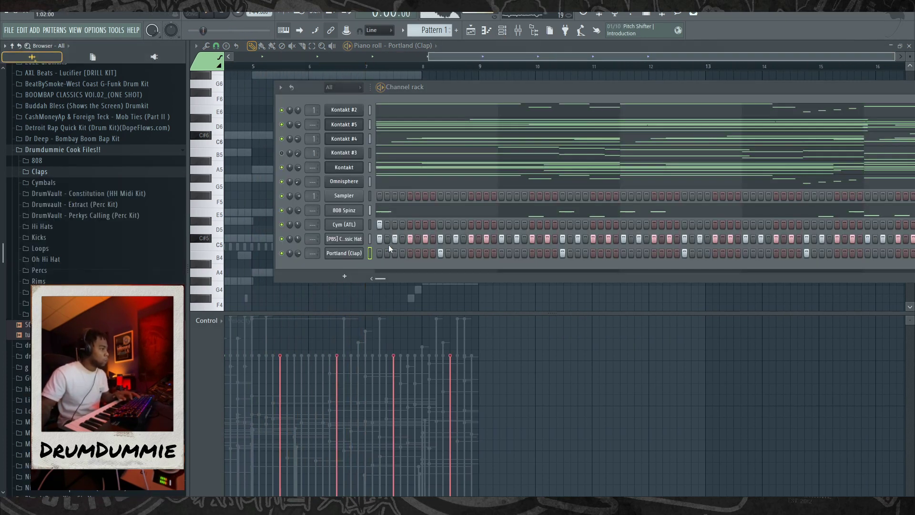
click(418, 238)
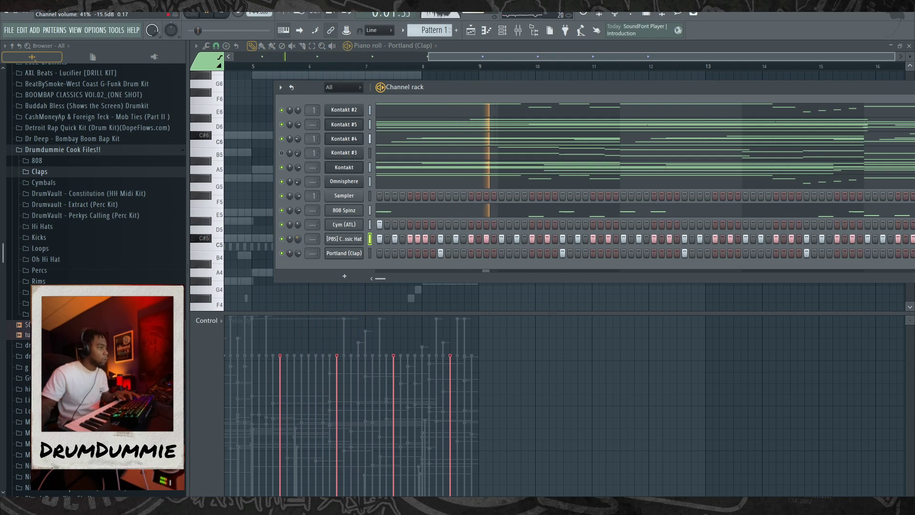
Step: Add the [PBS] open hat from the Oh Hi Hat folder as a channel with hits on step 1 of bars 1 and 3 and steps 5 and 13 of bar 2
click(95, 261)
key(space)
right_click(82, 288)
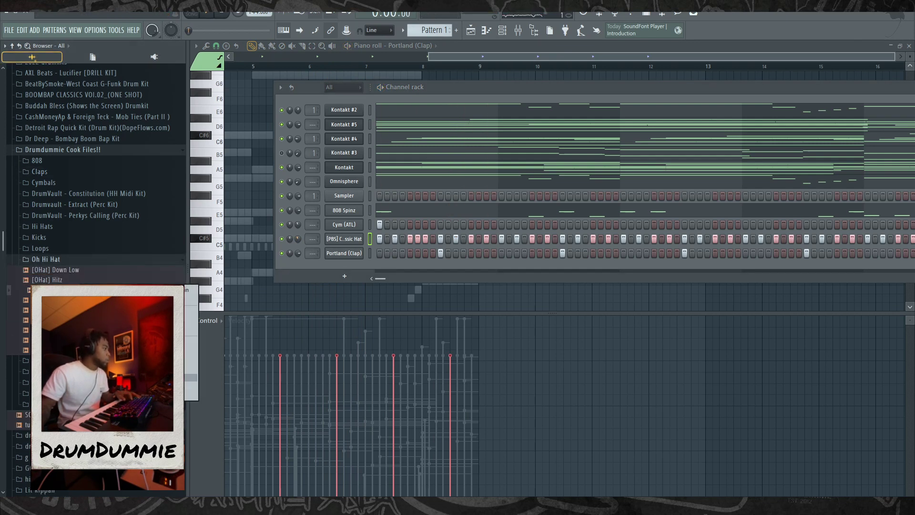
click(67, 300)
drag(344, 276, 341, 283)
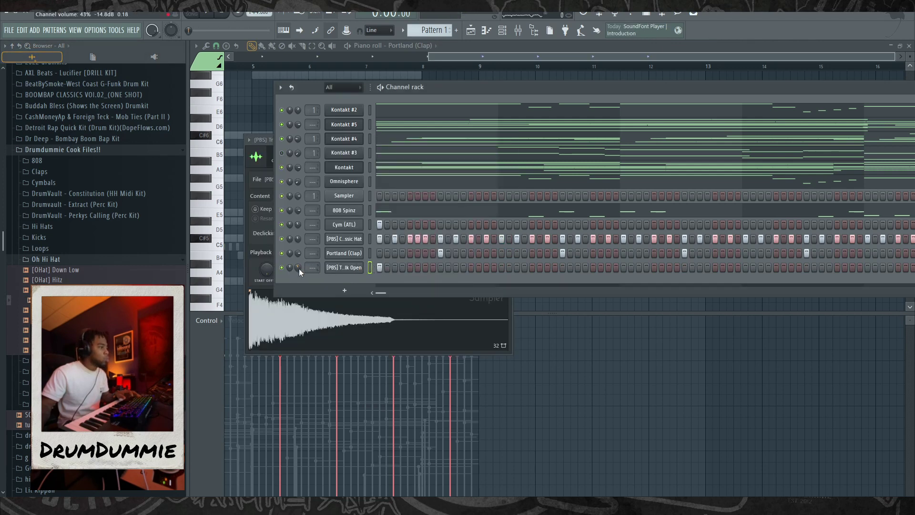
key(space)
click(533, 267)
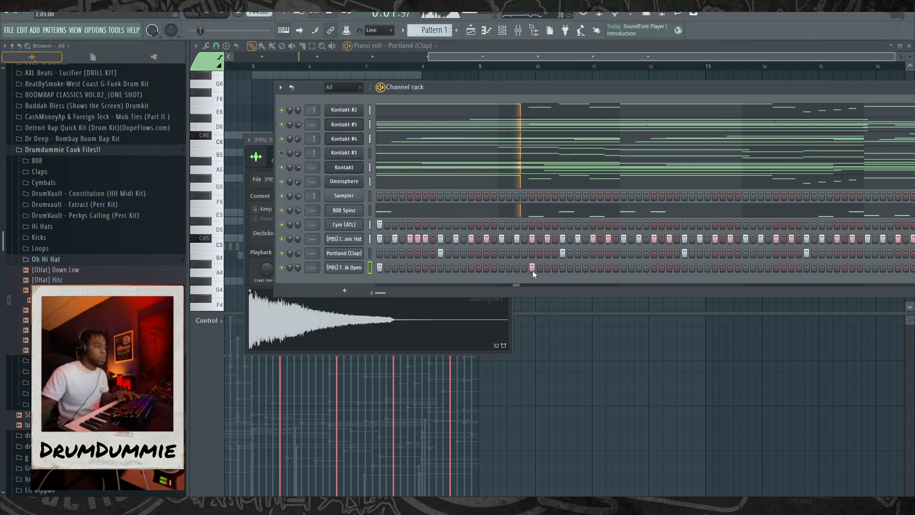
click(562, 267)
click(592, 268)
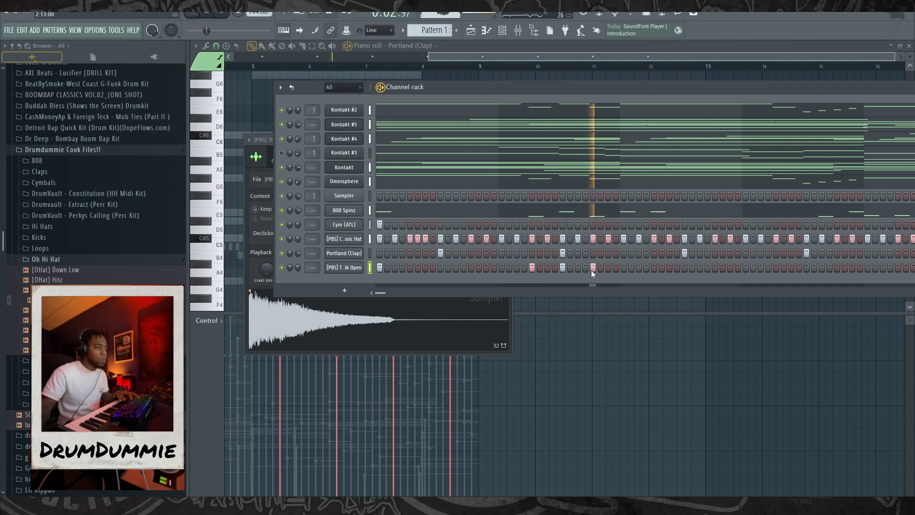
click(563, 268)
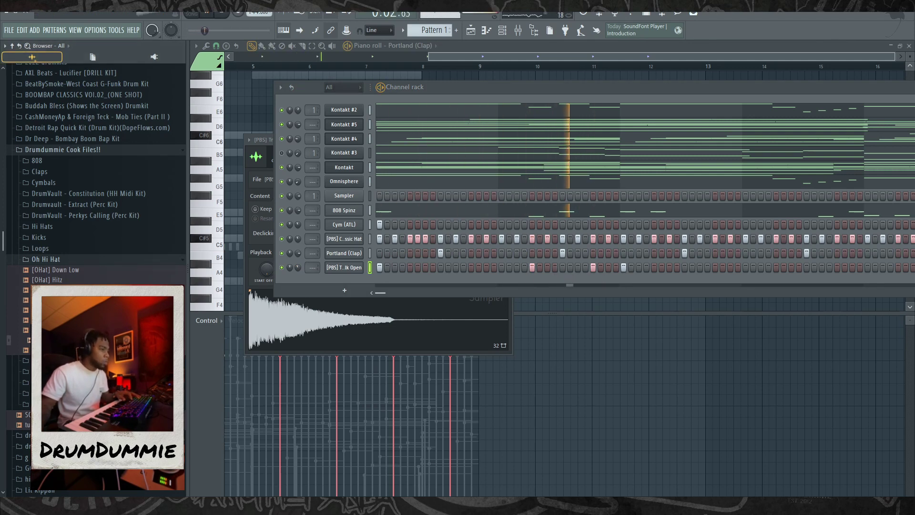
Step: Add MetroBomin Cym from the Oh Hi Hat folder as a channel and place a hit on step 9 of bar 2
right_click(57, 333)
click(96, 350)
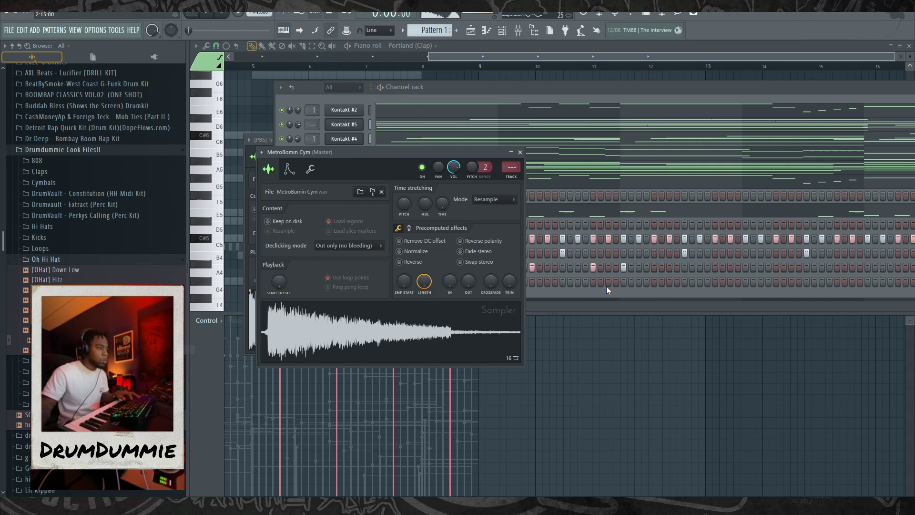
click(562, 280)
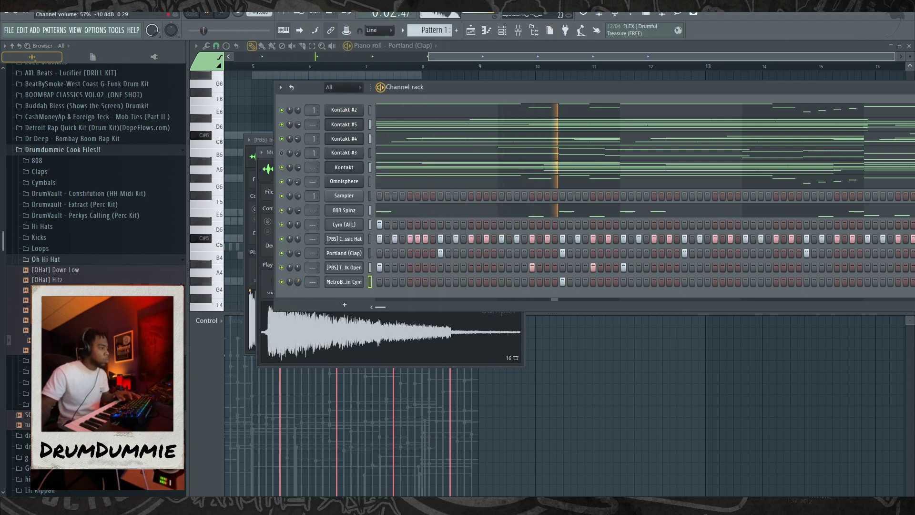
Step: Place open hat hits on bar 3 step 5, bar 4 step 9 and bar 5 step 1, plus a MetroBomin Cym hit on bar 5 step 5
click(652, 267)
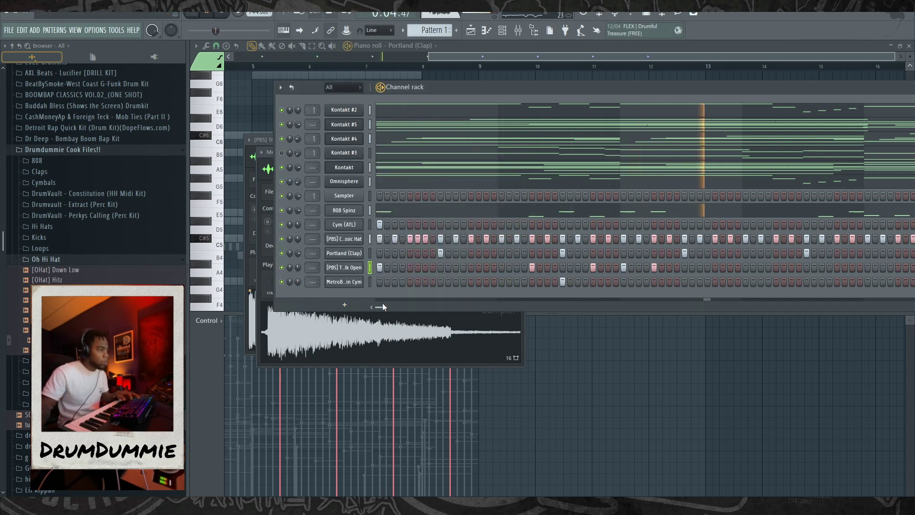
drag(383, 306, 396, 306)
click(639, 266)
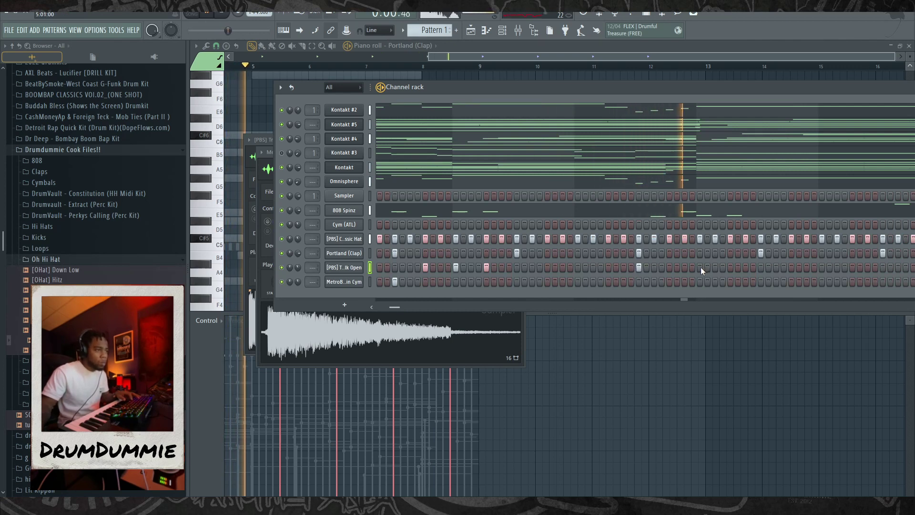
click(700, 267)
click(730, 281)
key(space)
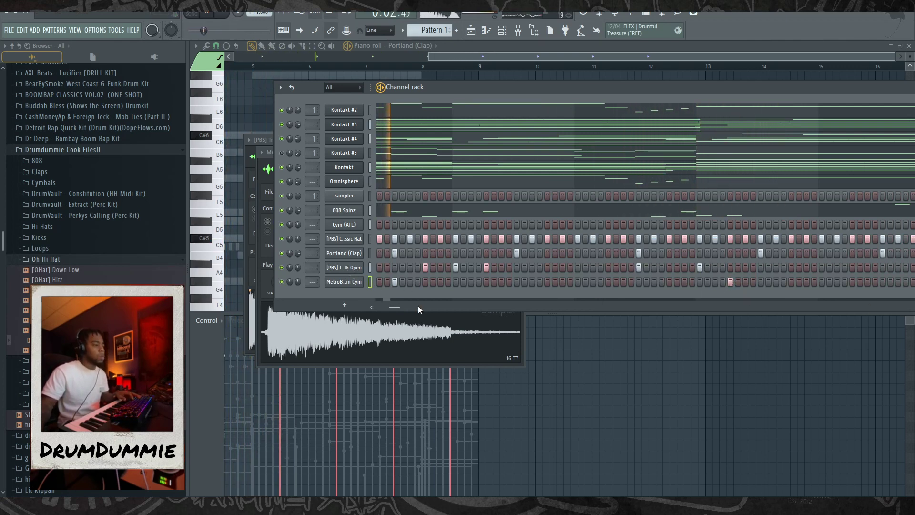
Step: Add open hat hits across bars 6 to 8, a Classic Hat hit on bar 4 step 10 and a MetroBomin Cym hit on bar 8 step 5
drag(416, 308, 431, 305)
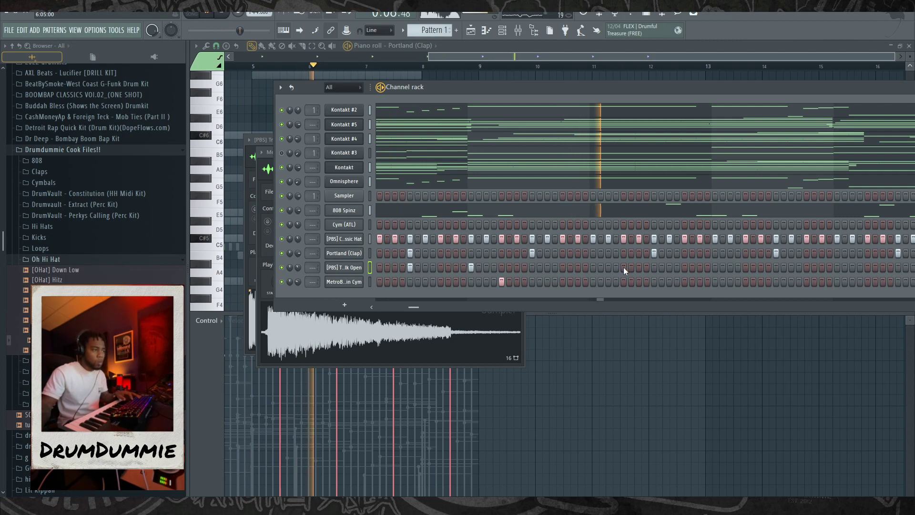
key(space)
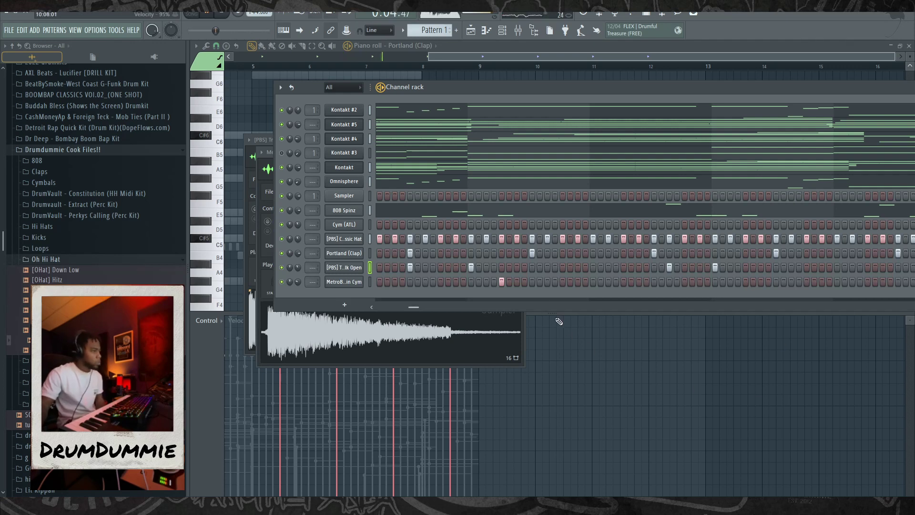
click(418, 239)
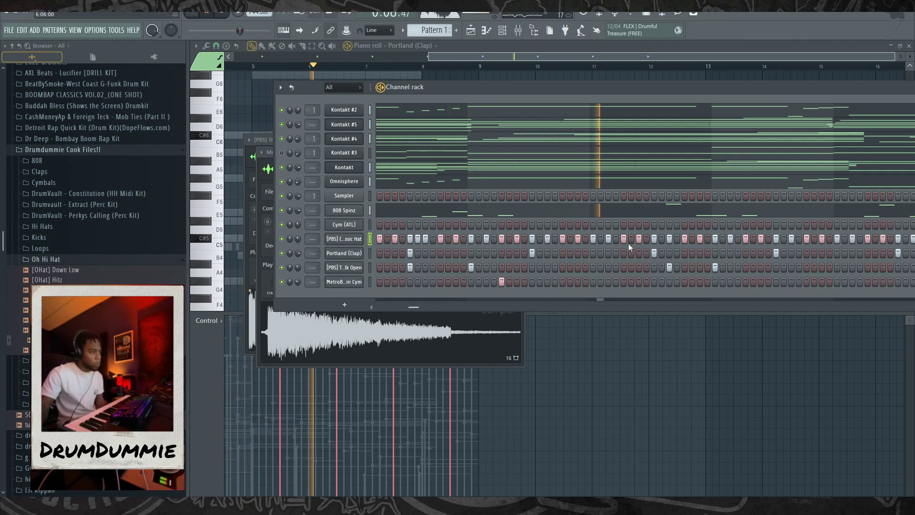
click(745, 267)
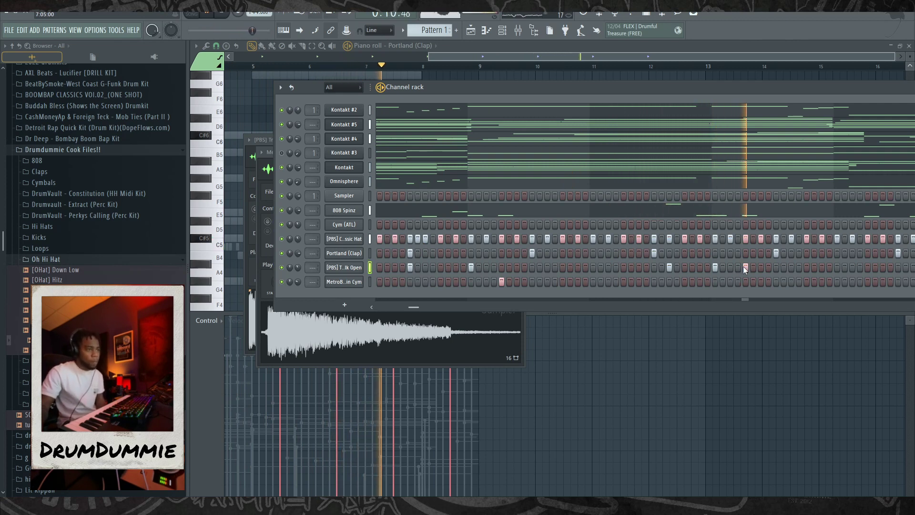
click(867, 282)
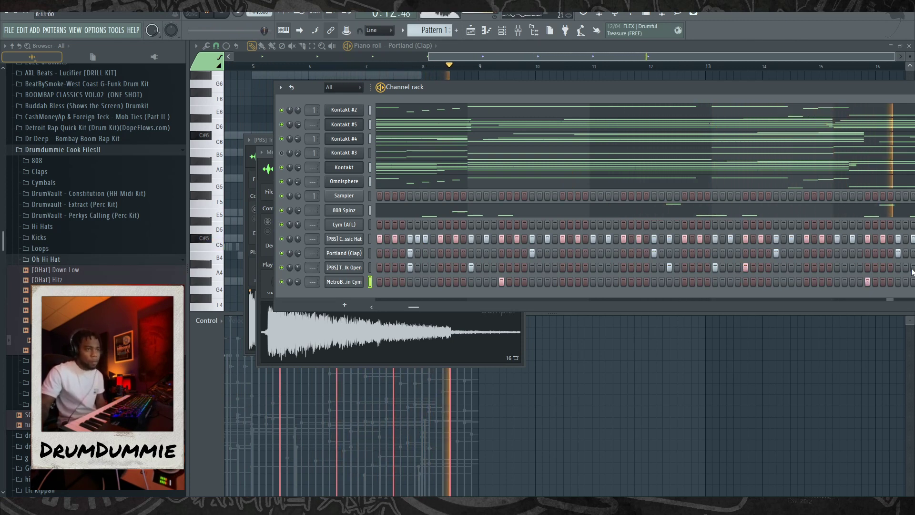
Step: Add the Wheezy snare from the kit as a new channel and copy the Portland (Clap) pattern onto it
click(52, 260)
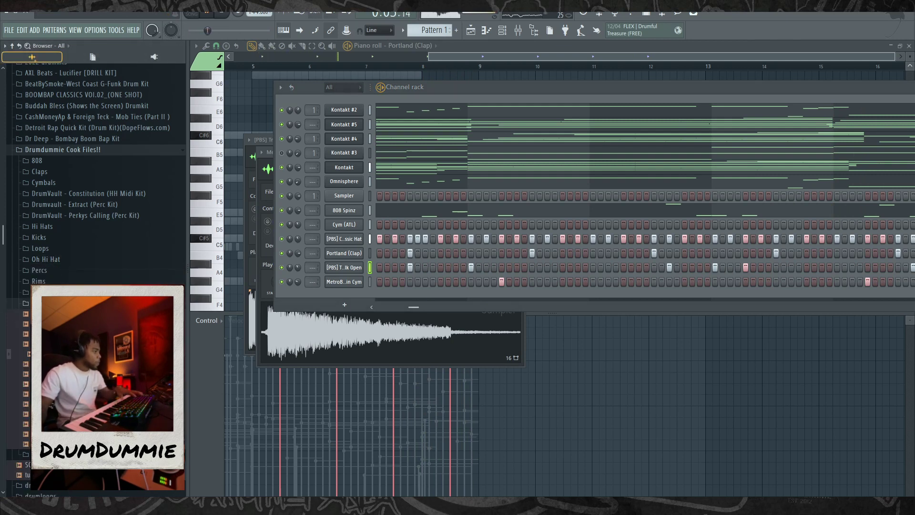
drag(350, 300, 364, 296)
key(space)
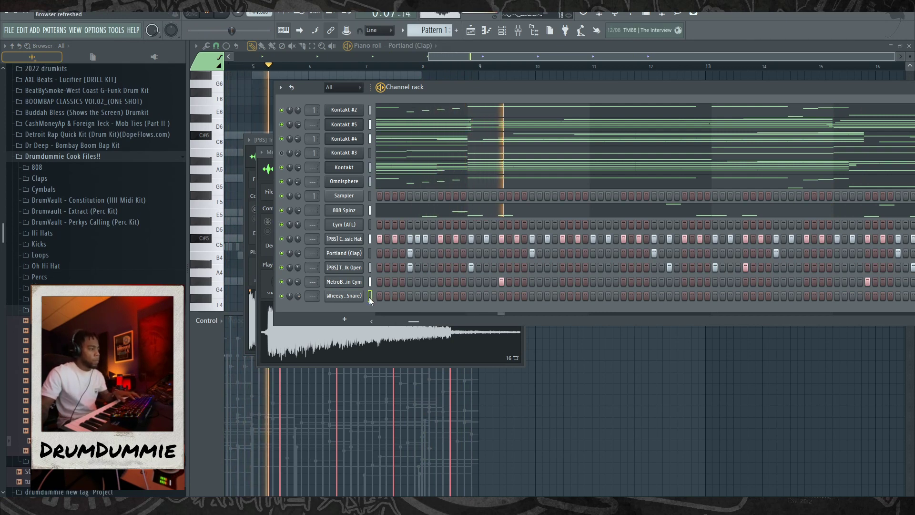
click(369, 253)
click(369, 295)
key(ctrl+v)
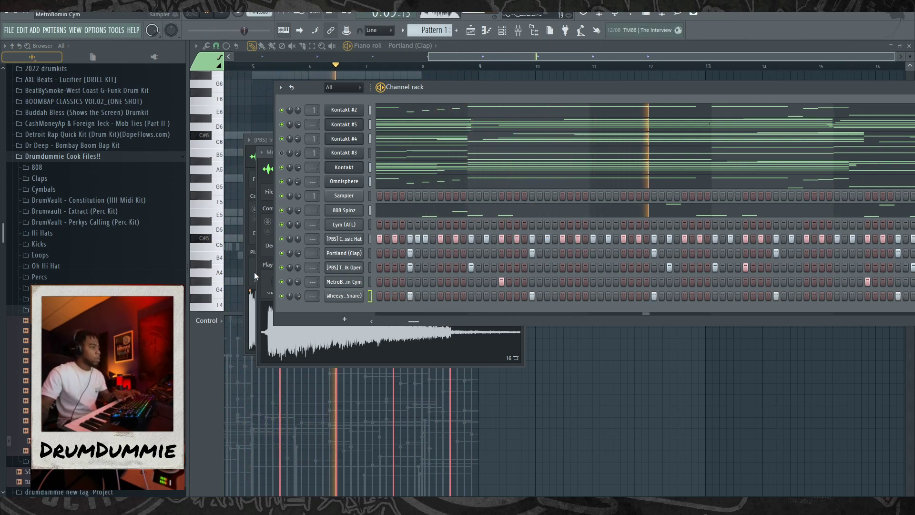
Step: Add [PBS] Rack Kick 2.0 from the Kicks folder as a new channel and paste the 808 Spinz notes into it
click(39, 244)
right_click(82, 274)
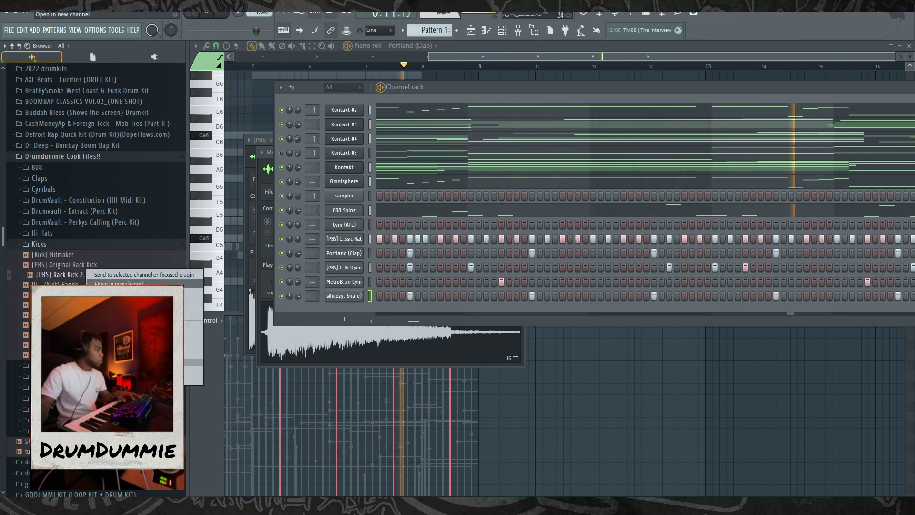
click(98, 284)
click(644, 99)
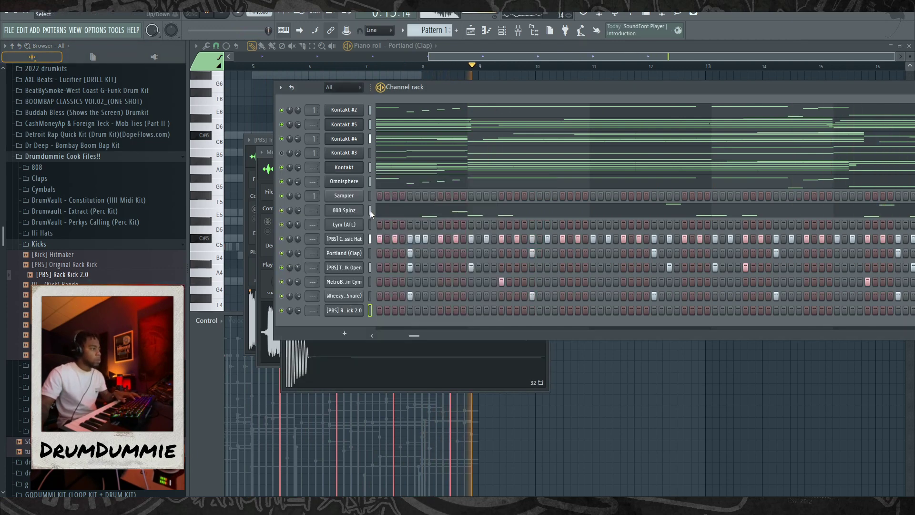
key(ctrl+v)
Step: Limit all [PBS] Rack Kick 2.0 notes to C5 in the piano roll and return to the channel rack
click(406, 309)
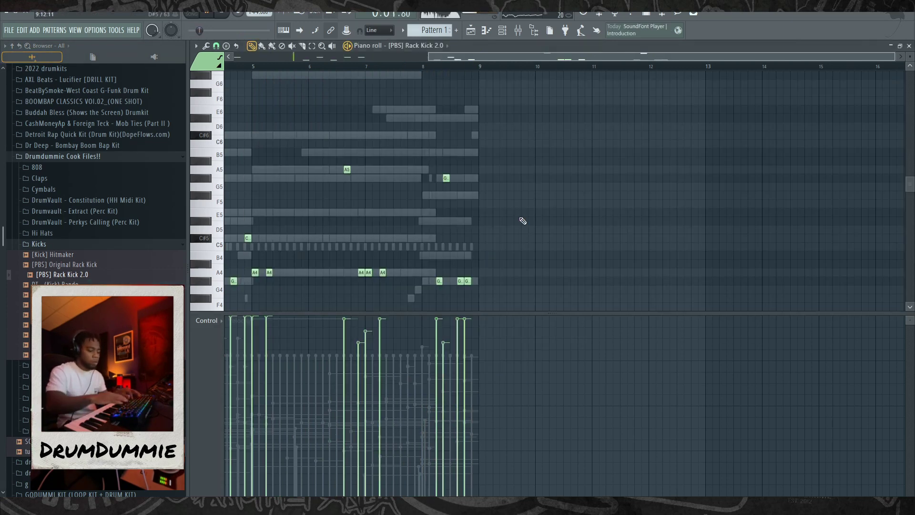
key(alt+k)
key(Return)
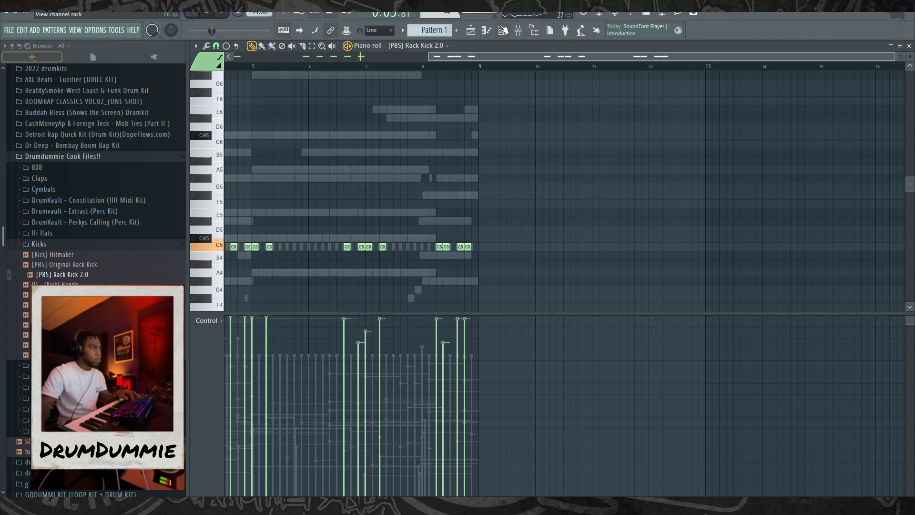
key(F6)
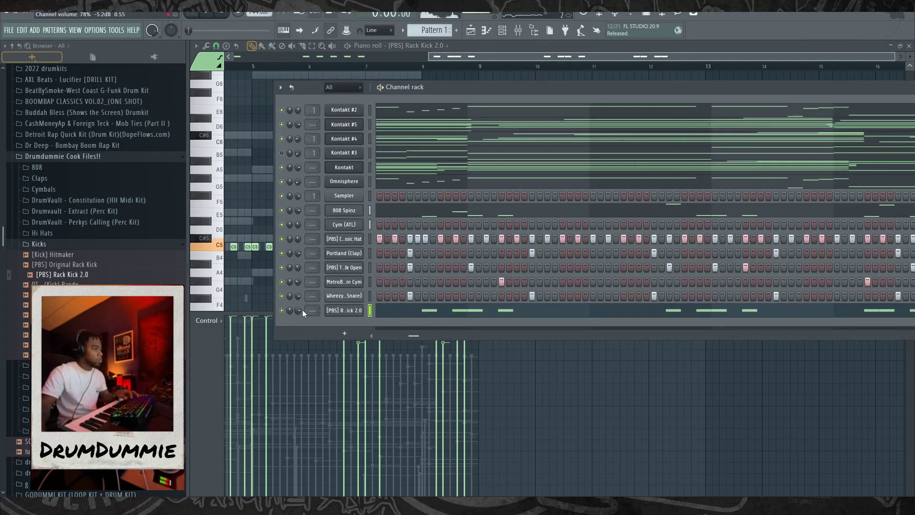
Step: Collapse the Kicks and Drumdummie Cook Files folders, unmute Kontakt #3 and play the pattern
click(56, 242)
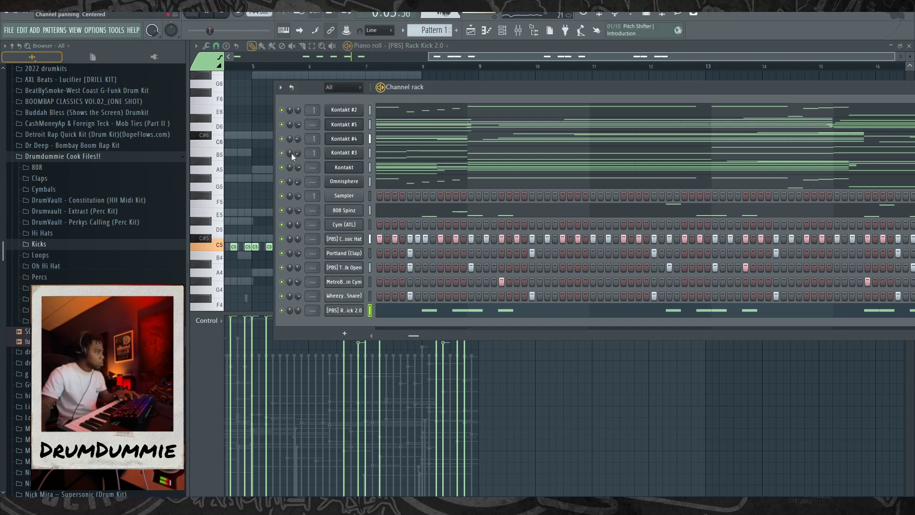
click(67, 159)
key(space)
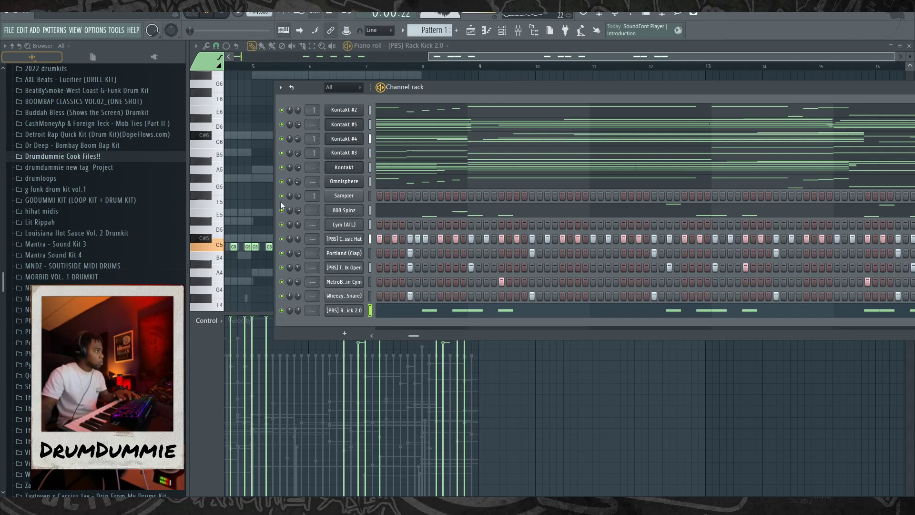
Step: Run the macro that switches smart disable for all plugins
click(116, 30)
mouse_move(162, 61)
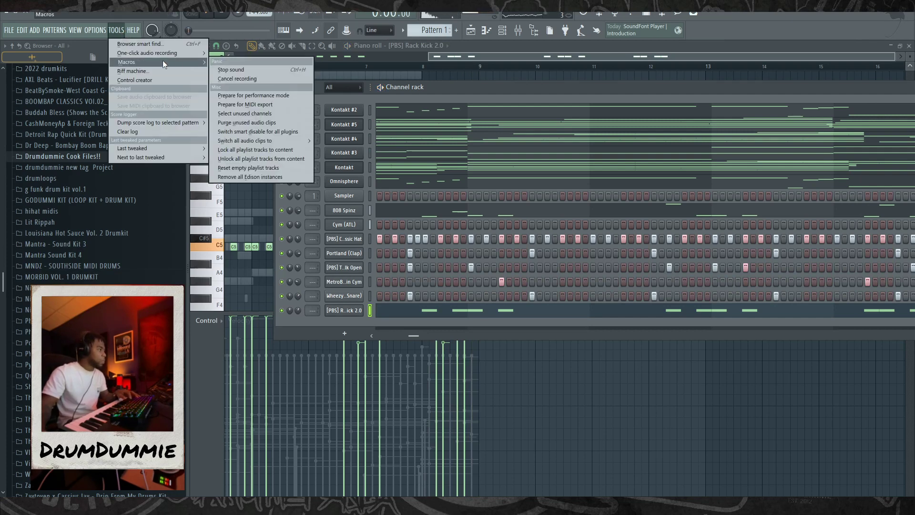
click(282, 133)
key(space)
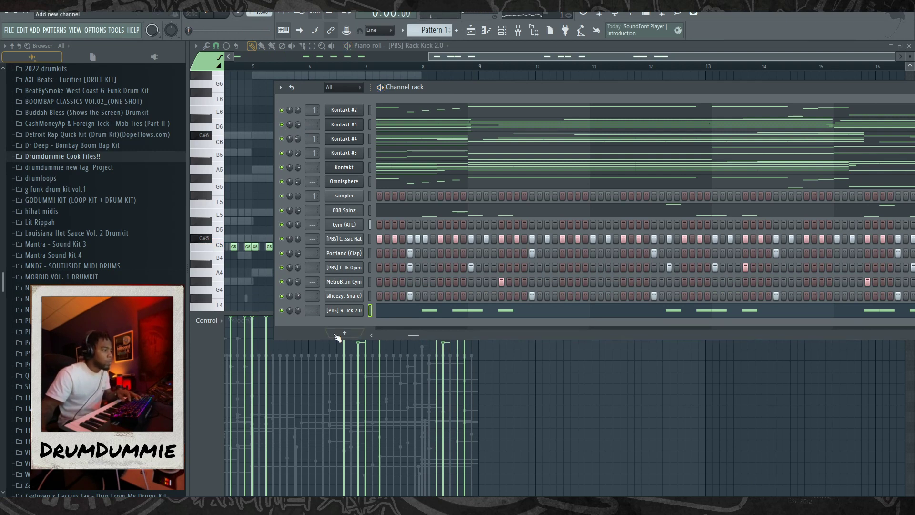
Step: Add extra Wheezy snare hits on step 15 of bars 1 and 5
drag(420, 333, 355, 333)
click(486, 296)
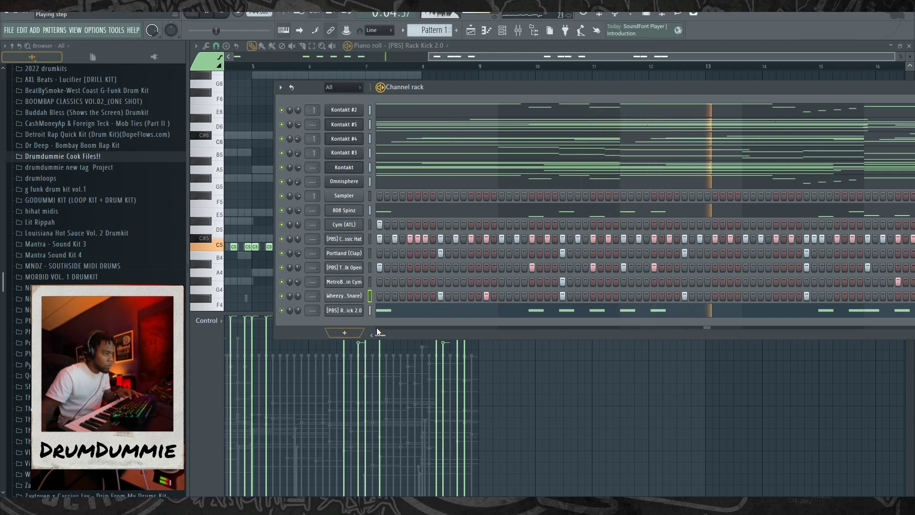
drag(380, 335, 419, 333)
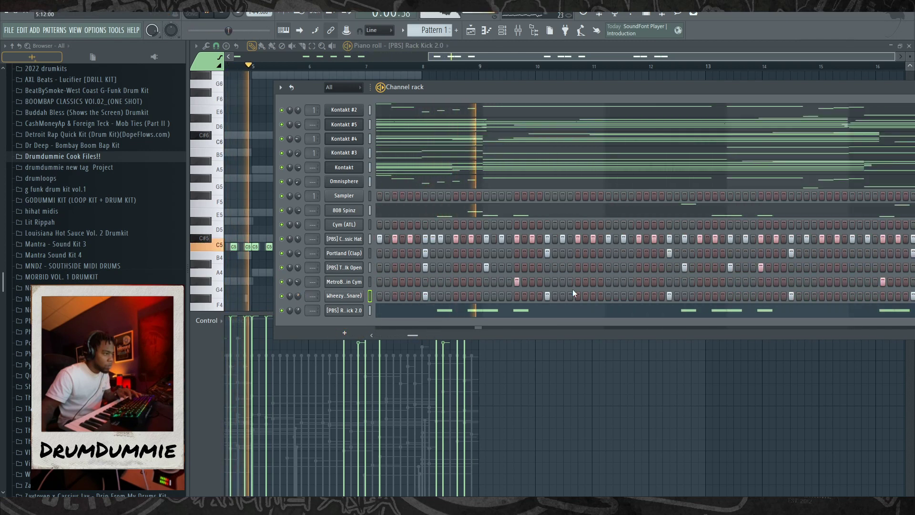
click(593, 296)
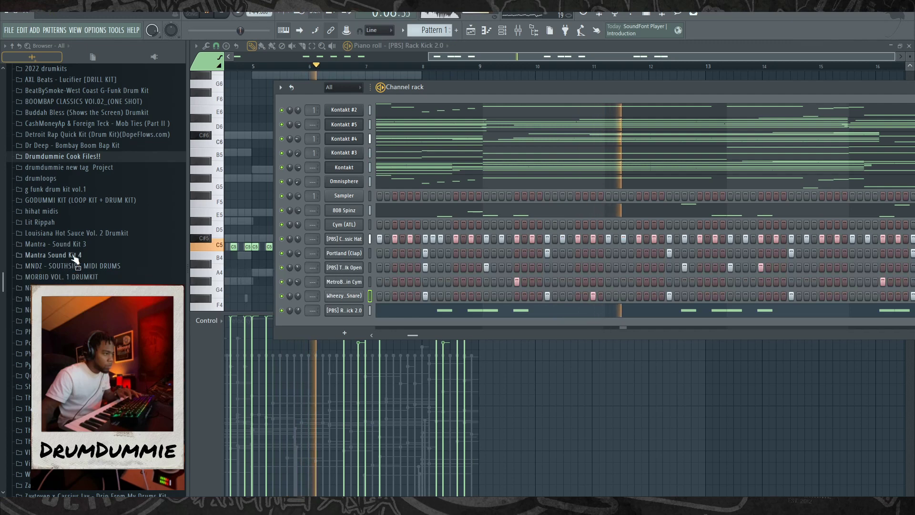
Step: Add lil wayne ughhh_2 from the Rippah Chants folder as a channel and place a hit on step 5 of bar 1
click(71, 224)
click(62, 233)
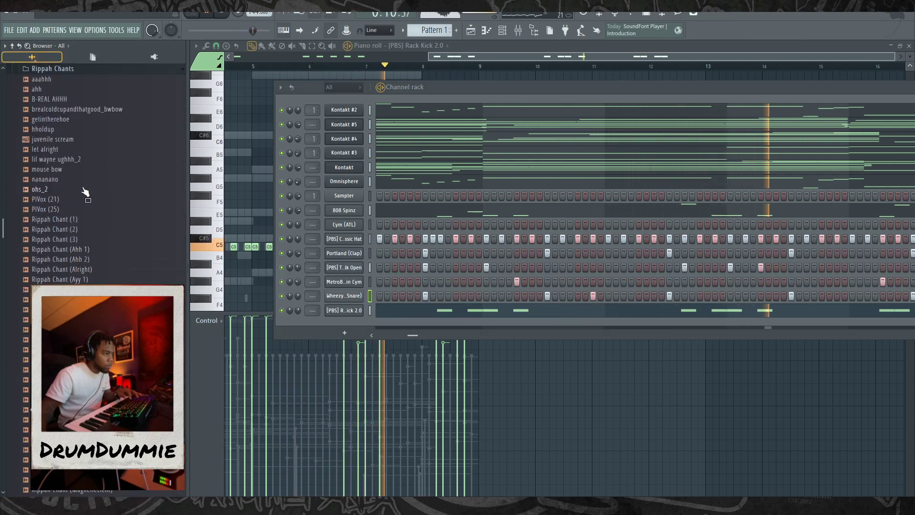
right_click(82, 165)
click(105, 167)
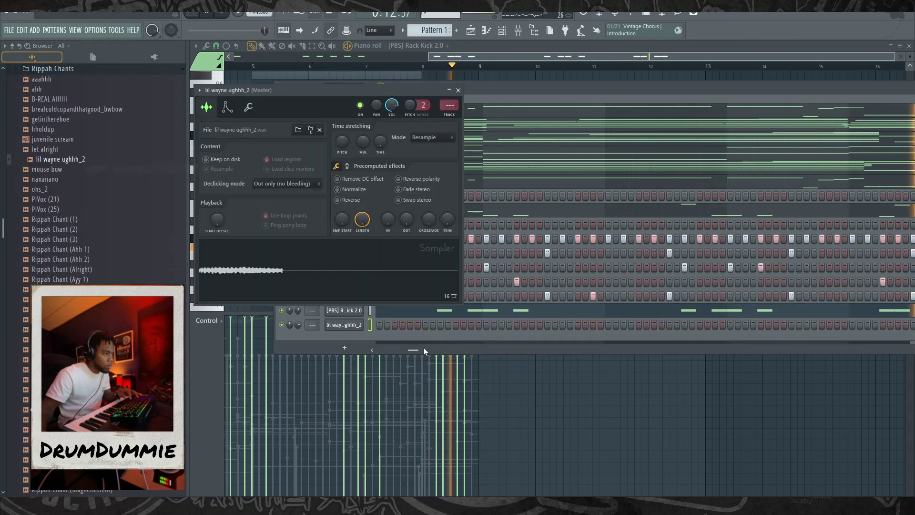
click(410, 324)
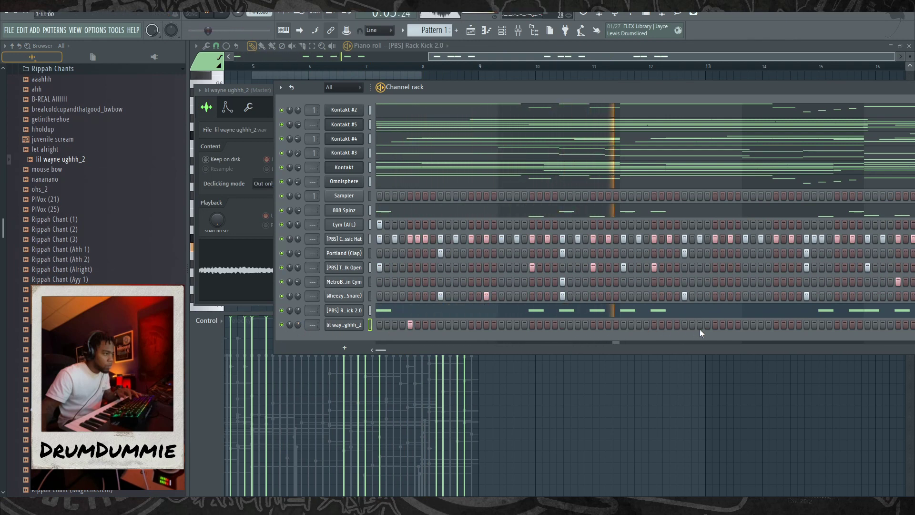
Step: Place further lil wayne ughhh_2 hits on step 5 of bars 3 and 5
click(683, 326)
right_click(683, 327)
click(655, 326)
drag(430, 349, 471, 357)
click(381, 325)
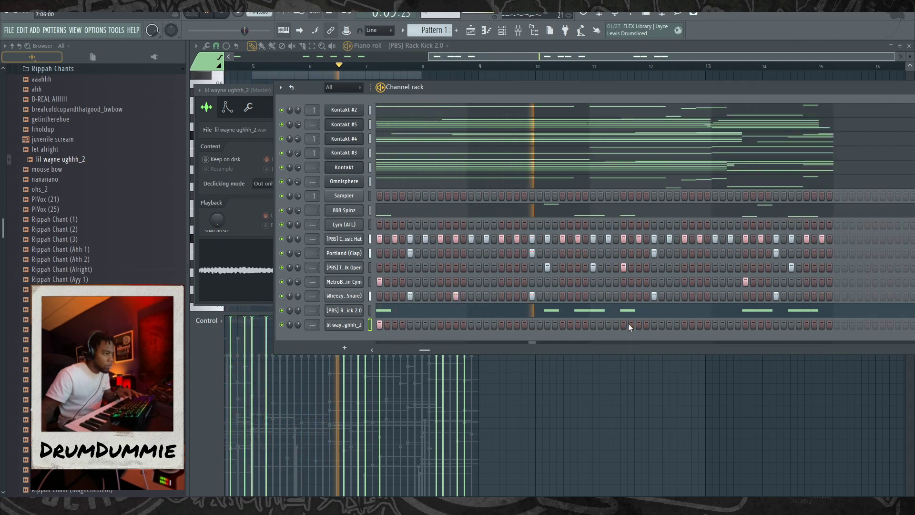
Step: Route the lil wayne ughhh_2 channel to mixer track 2
key(F9)
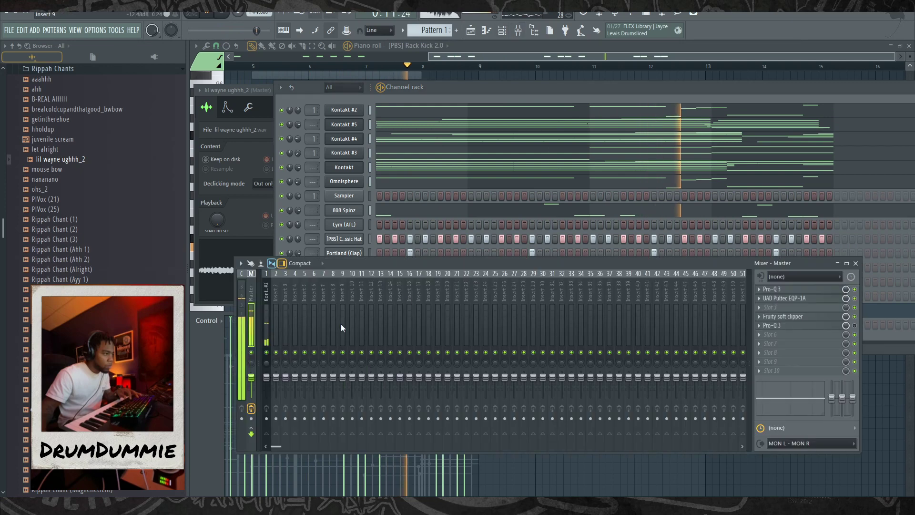
right_click(278, 318)
mouse_move(374, 316)
click(405, 317)
Step: Load Fruity Delay 2 on the lil wayne ughhh_2 mixer track and set its delay time to 3 steps
click(760, 289)
mouse_move(773, 285)
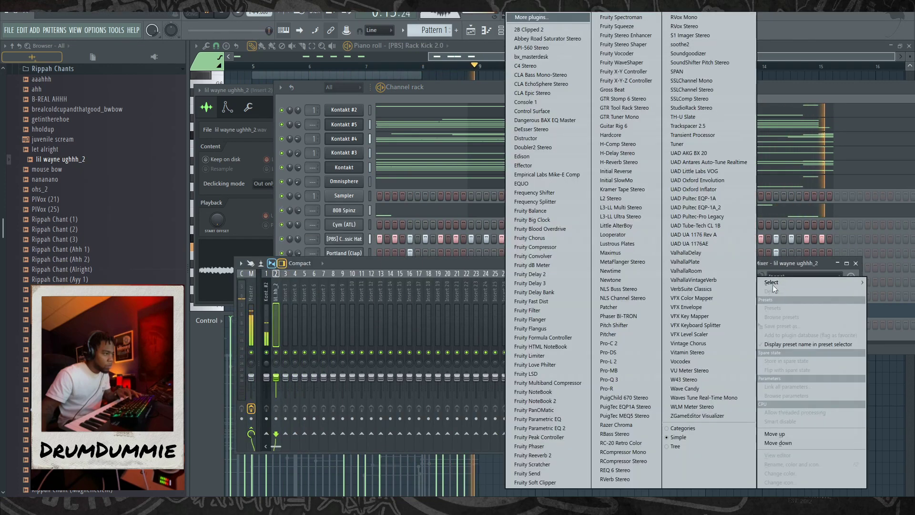
click(540, 275)
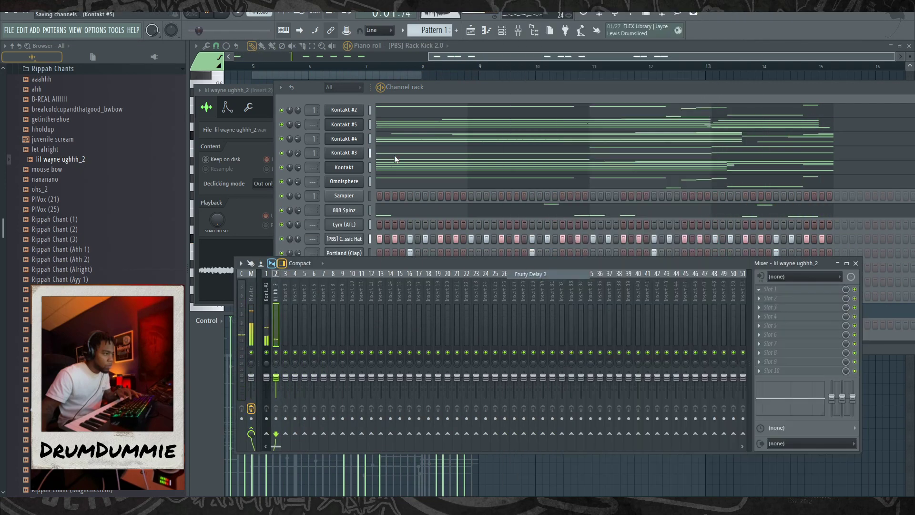
right_click(428, 193)
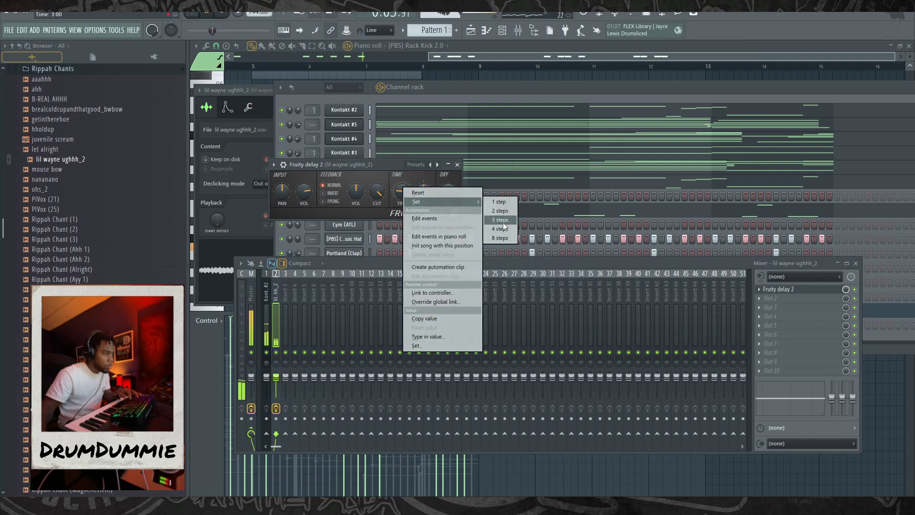
click(500, 220)
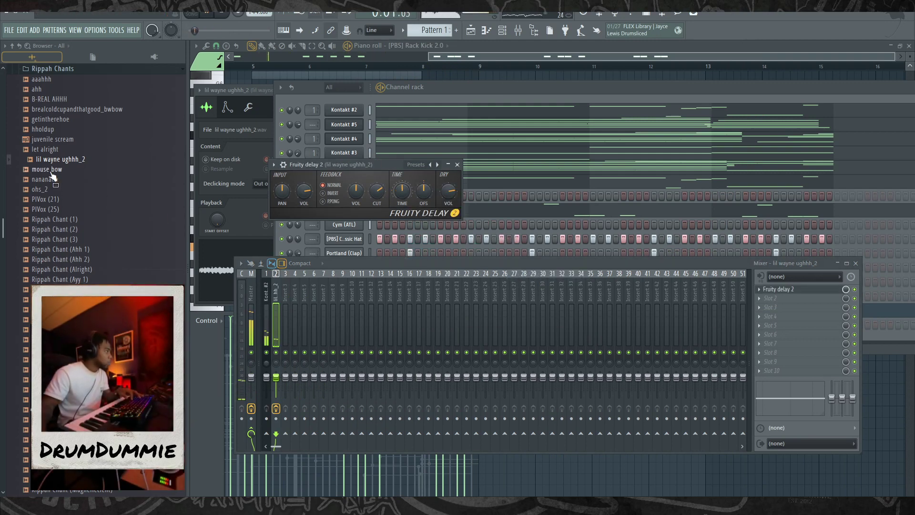
Step: Add let alright from the Rippah Chants folder as a new channel and set its silence trimming threshold to 100%
right_click(62, 150)
click(78, 158)
click(501, 98)
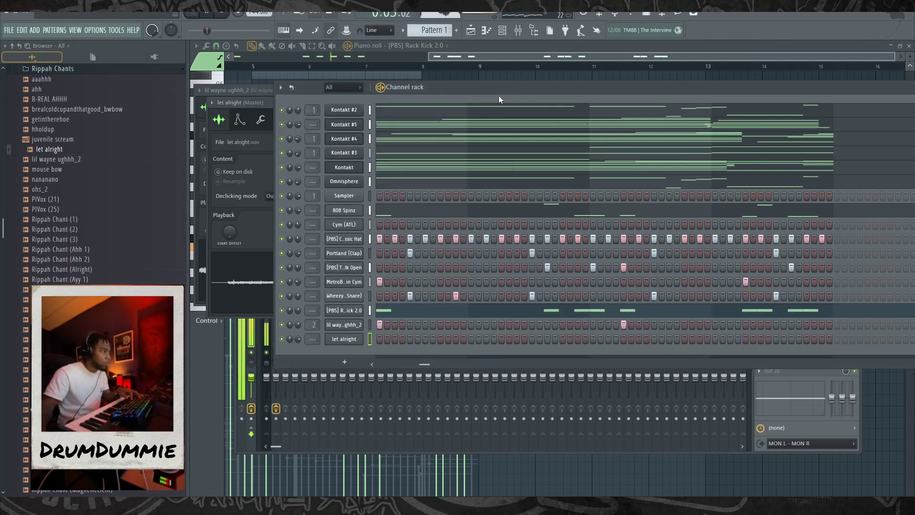
click(265, 231)
drag(459, 233, 459, 191)
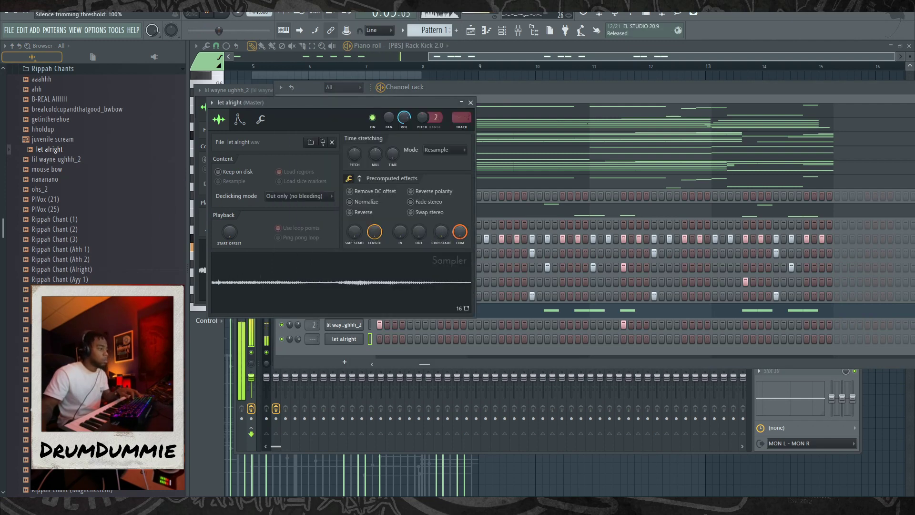
key(space)
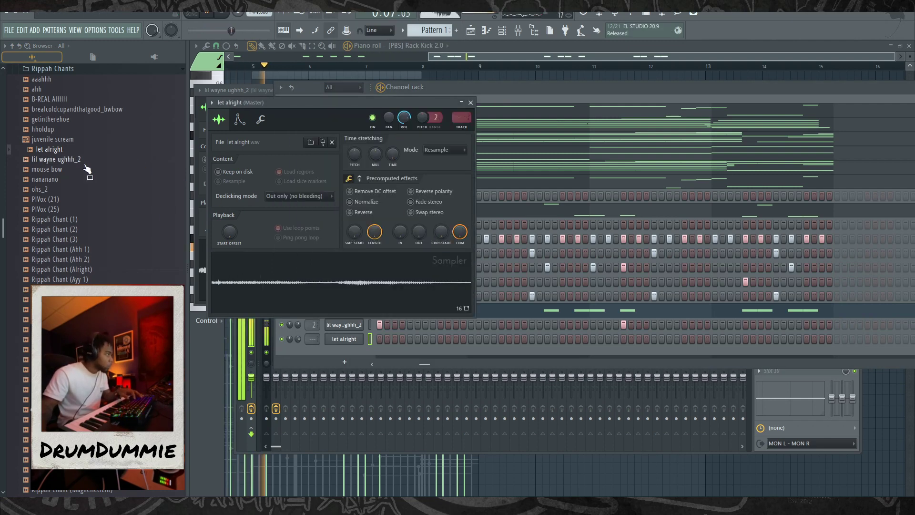
Step: Browse the Rippah Chants samples and replace the let alright sample with Rippah Chant (Alright)
scroll(119, 215, down, 10)
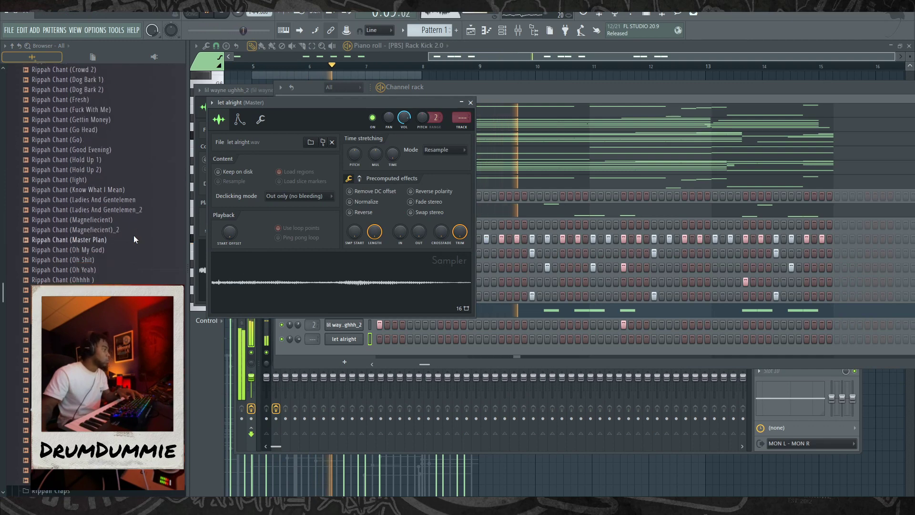
click(342, 324)
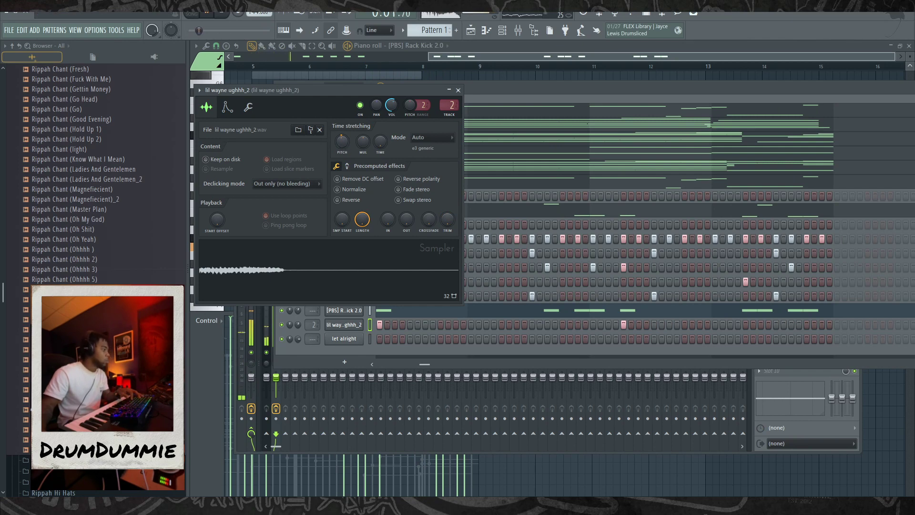
scroll(128, 240, up, 4)
scroll(128, 241, up, 4)
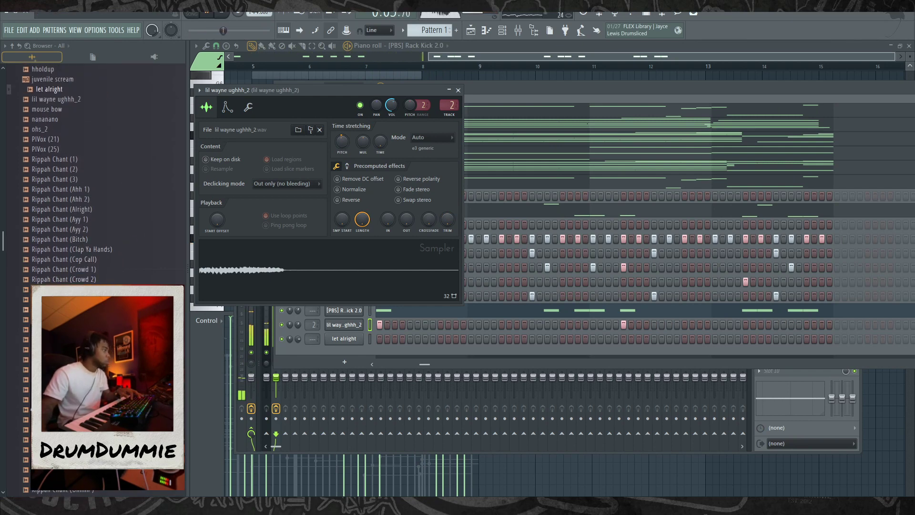
click(97, 212)
click(339, 352)
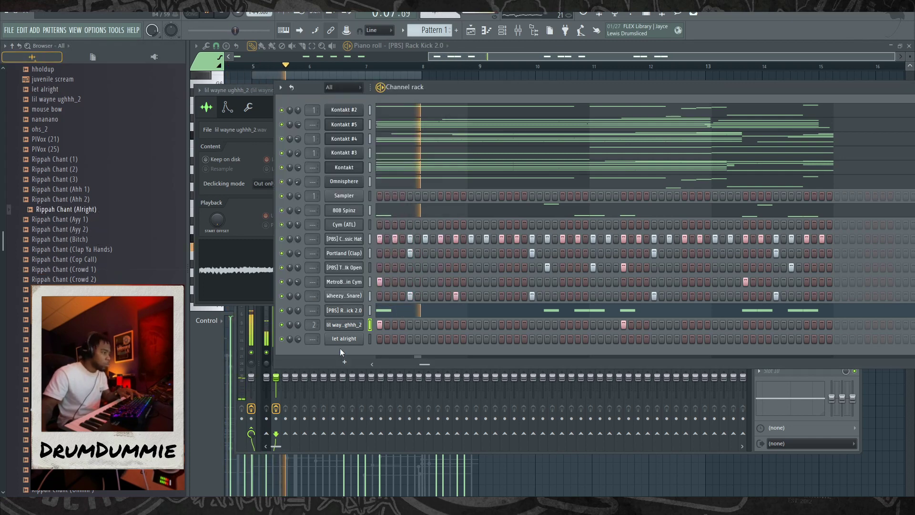
click(342, 340)
right_click(101, 212)
click(109, 211)
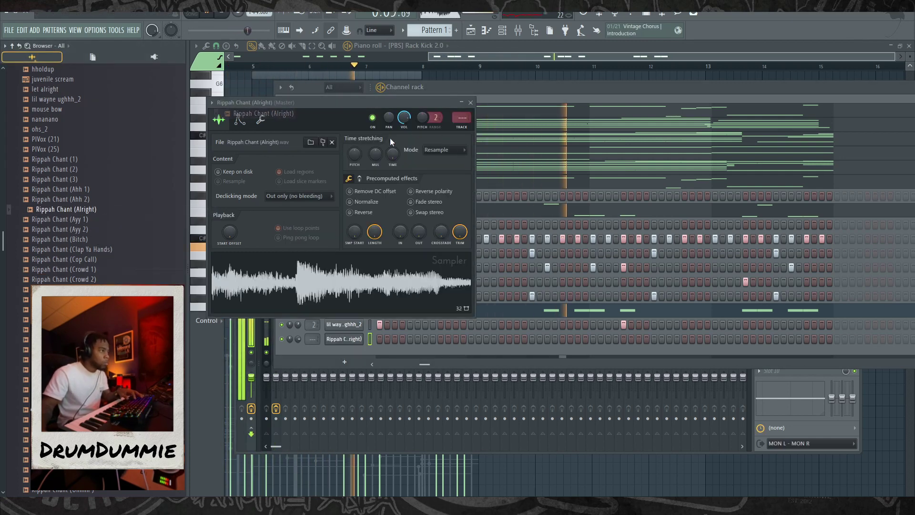
Step: Change the time-stretch multiplier of Rippah Chant (Alright) and reset its stretch pitch
drag(377, 158, 377, 155)
right_click(355, 151)
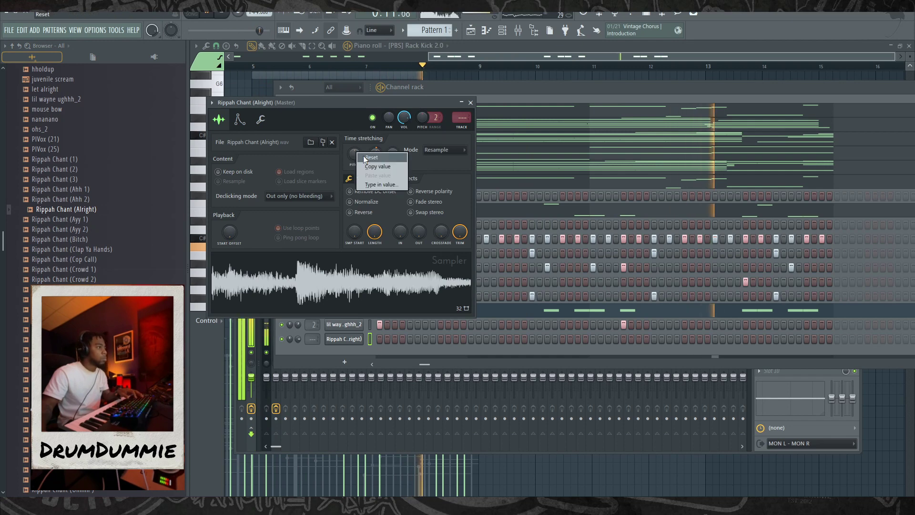
click(365, 158)
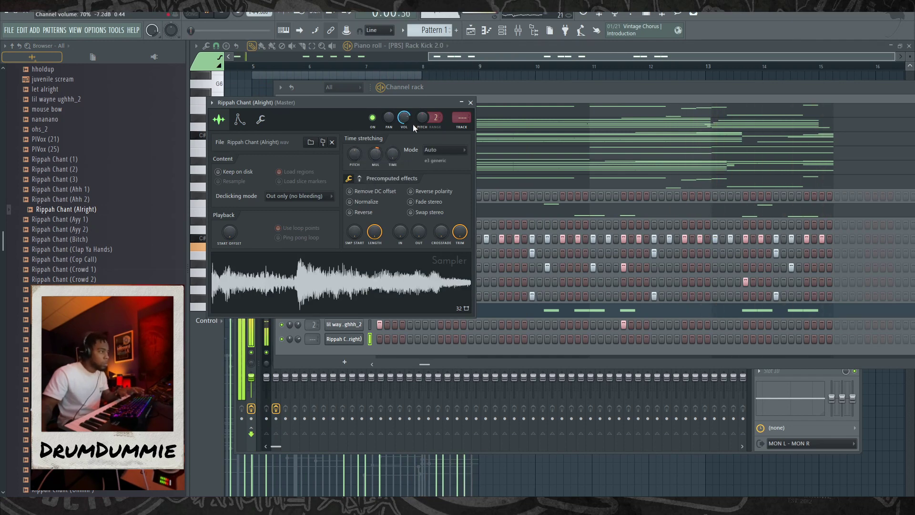
Step: Route Rippah Chant (Alright) to mixer track 3 and load Fruity Delay 2 there with a changed delay time
double_click(461, 118)
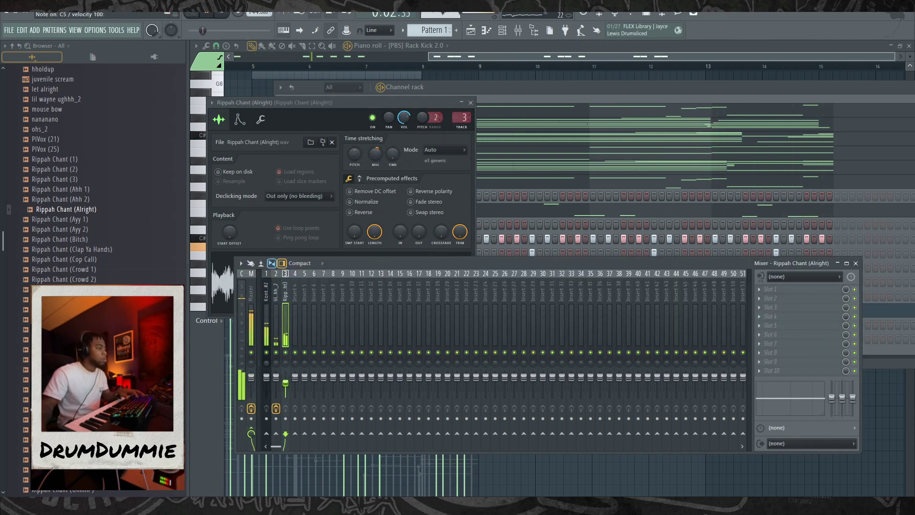
click(772, 291)
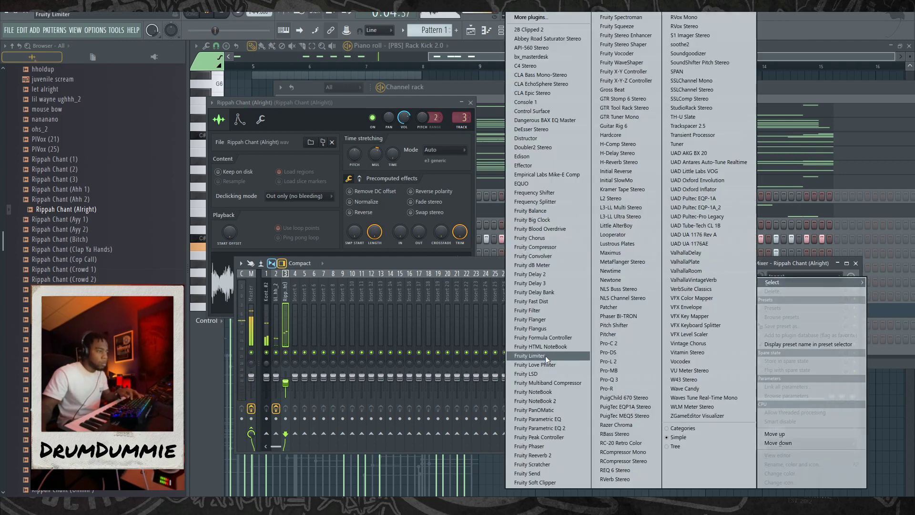
click(530, 275)
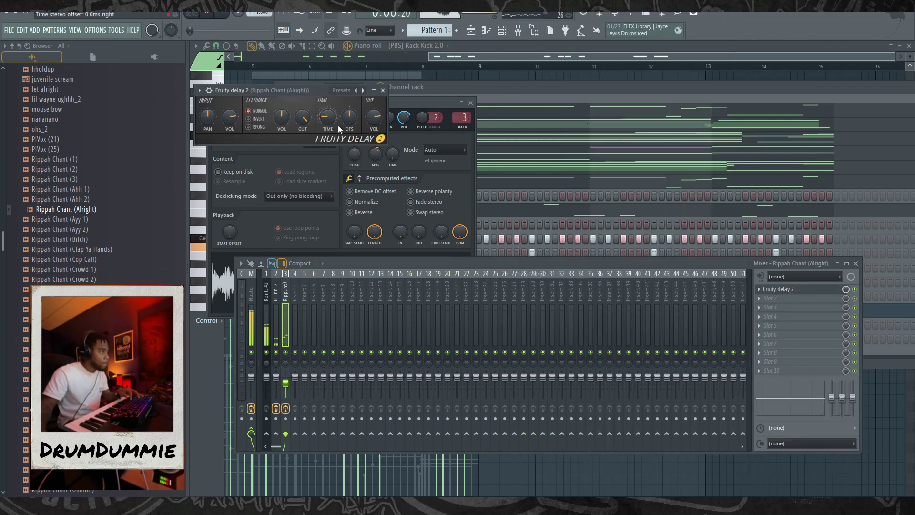
right_click(330, 118)
click(419, 167)
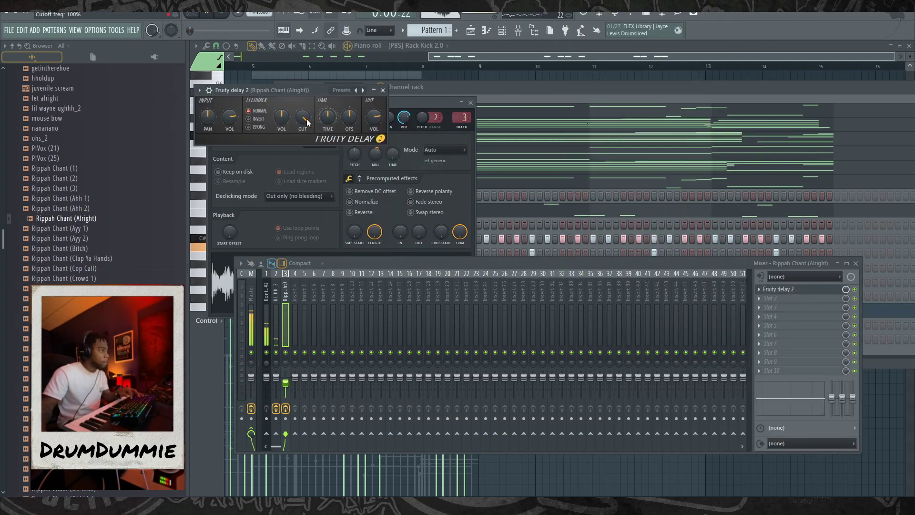
Step: Record one Rippah Chant (Alright) hit at C5 in bar 6 and lower the fader of its mixer track
click(240, 14)
click(633, 121)
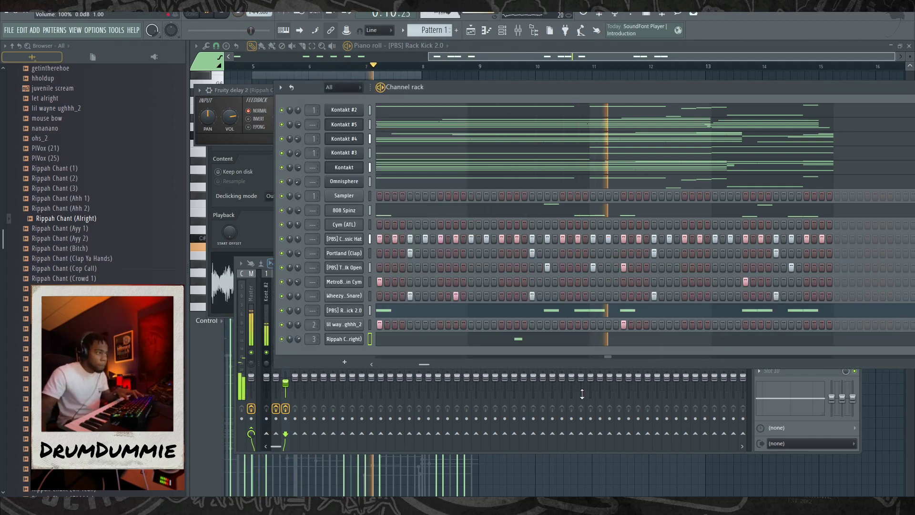
click(578, 337)
click(518, 31)
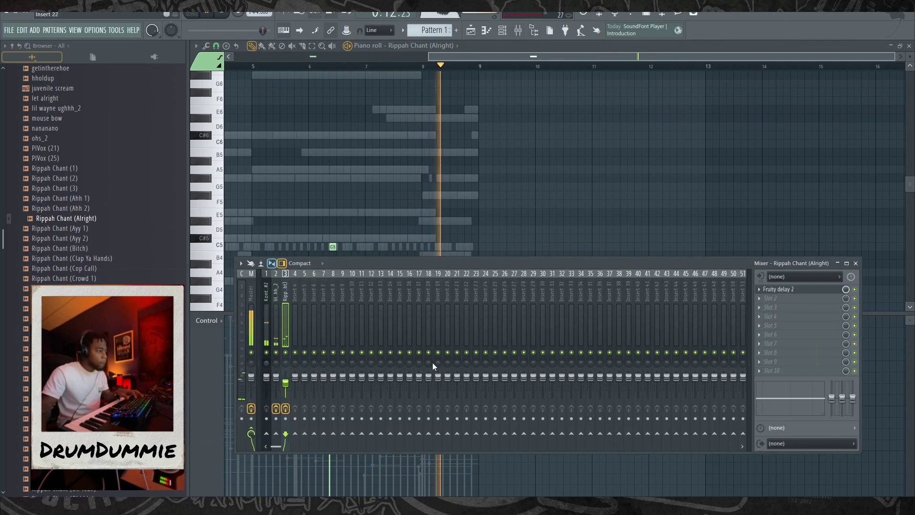
drag(295, 376, 285, 390)
scroll(4, 206, up, 8)
click(67, 239)
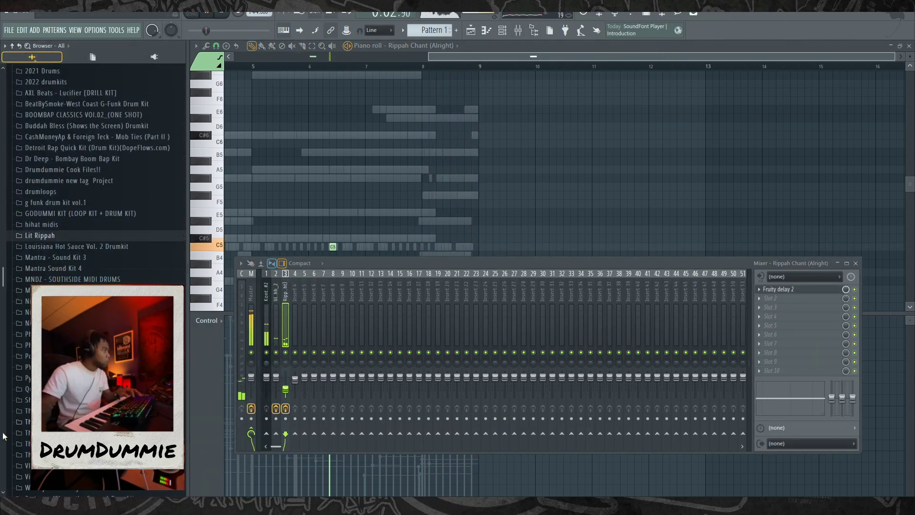
scroll(195, 236, up, 3)
scroll(103, 191, up, 4)
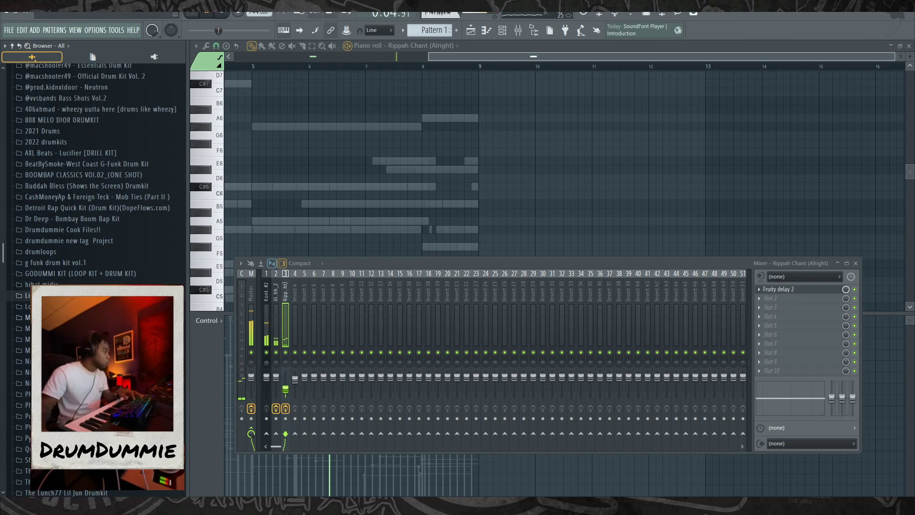
click(72, 125)
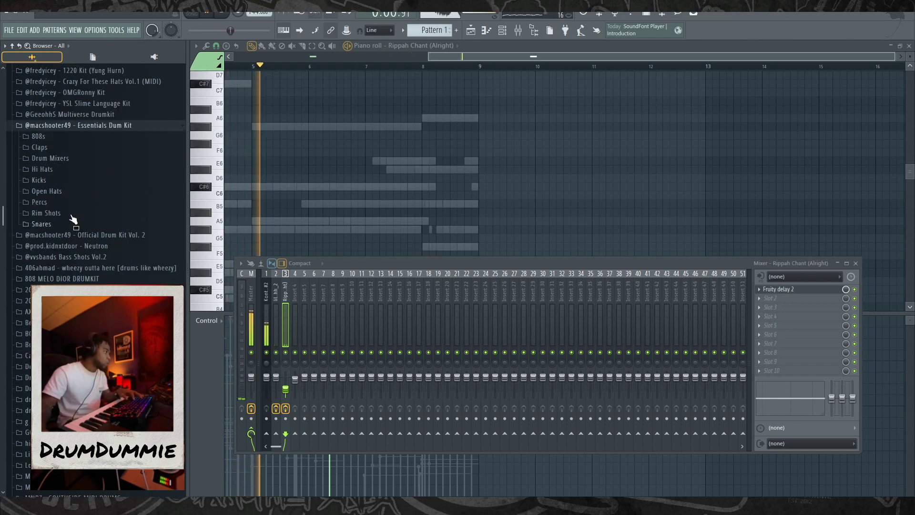
click(43, 201)
right_click(110, 301)
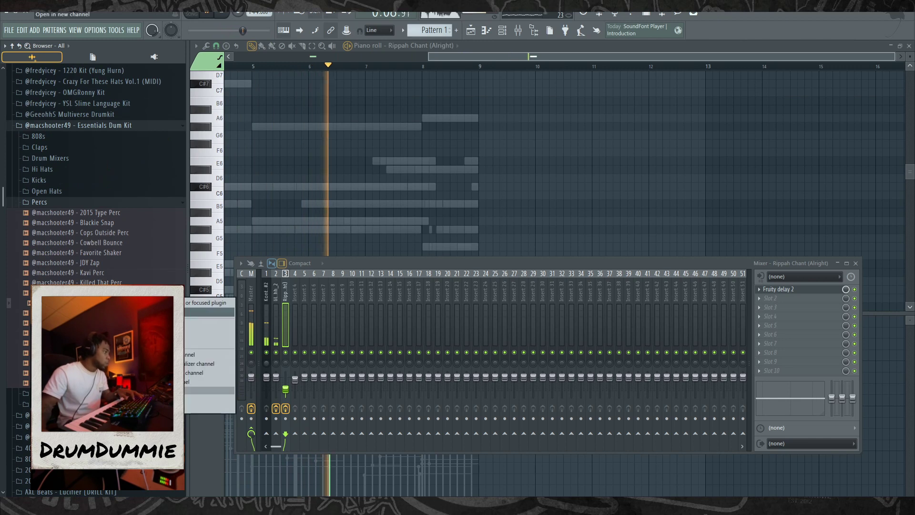
click(128, 316)
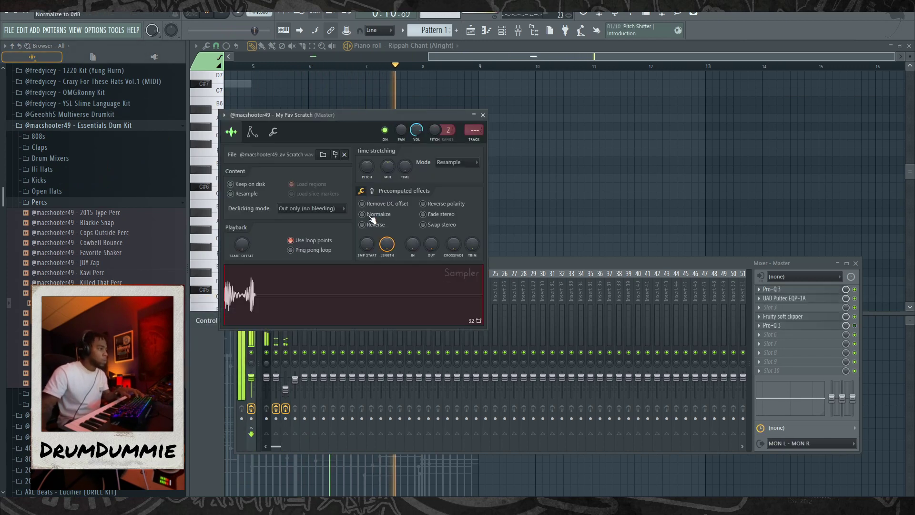
click(371, 216)
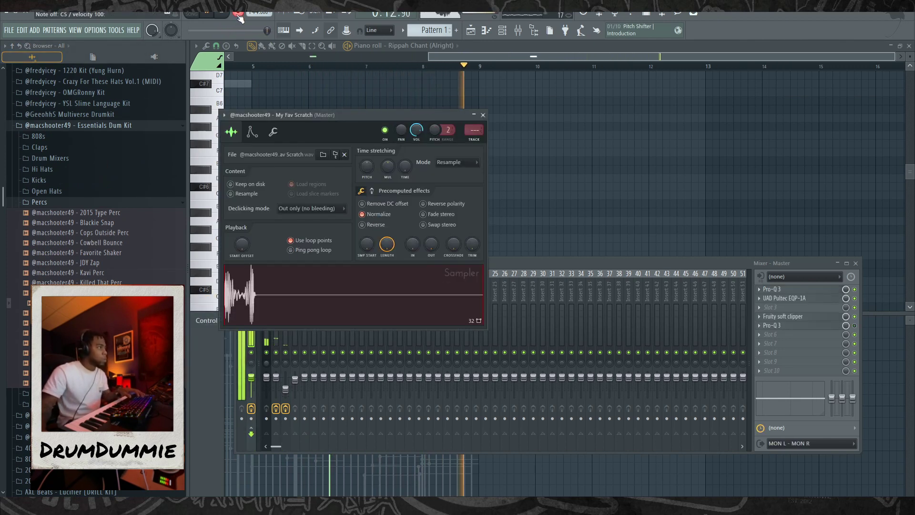
Step: Record one My Fav Scratch hit at C5 in bar 8 and check it in the piano roll and channel rack
click(455, 46)
click(459, 218)
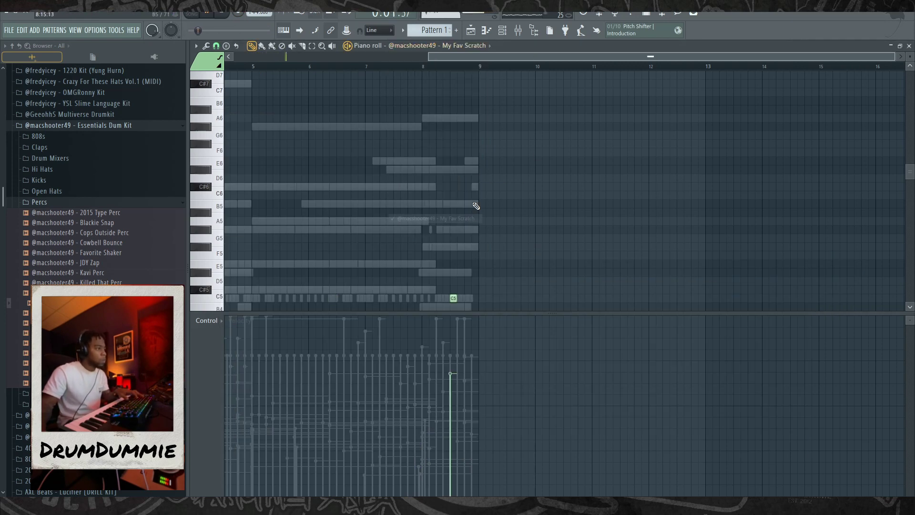
click(505, 38)
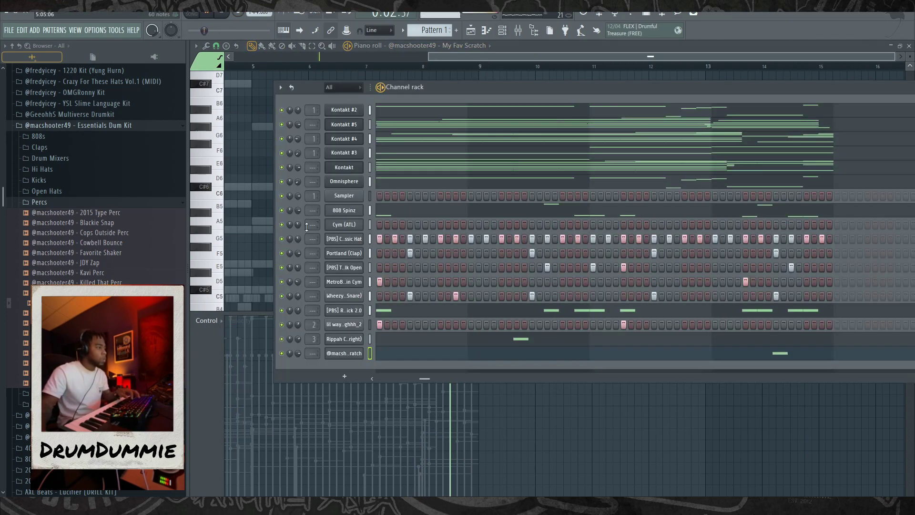
Step: Insert a ZENOLOGY channel directly above Omnisphere and select the Psycho EP preset
click(78, 126)
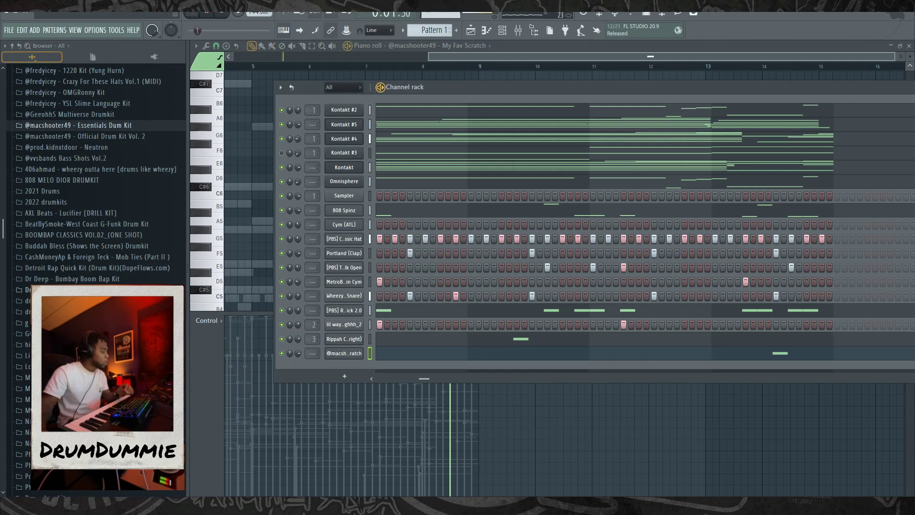
right_click(365, 180)
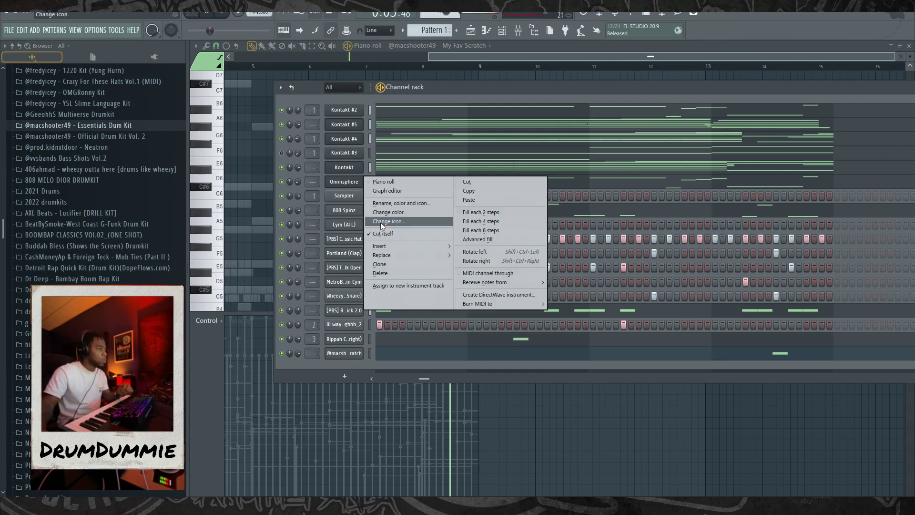
mouse_move(410, 248)
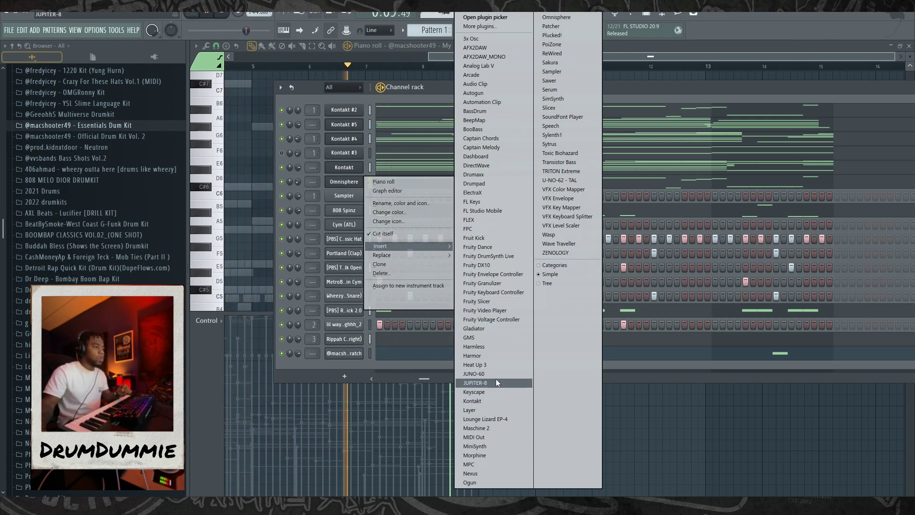
click(558, 252)
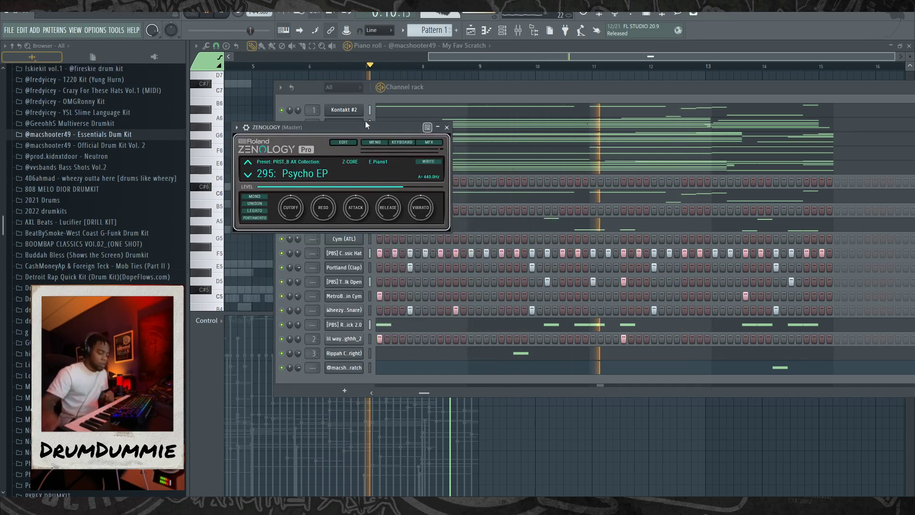
Step: Record a ZENOLOGY chord part across the pattern, stop playback and open its notes in the piano roll
click(427, 101)
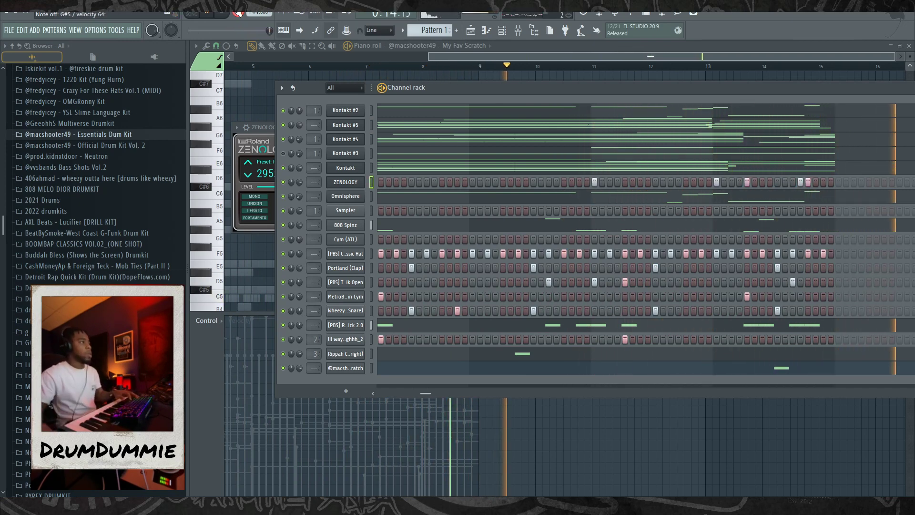
key(space)
click(715, 187)
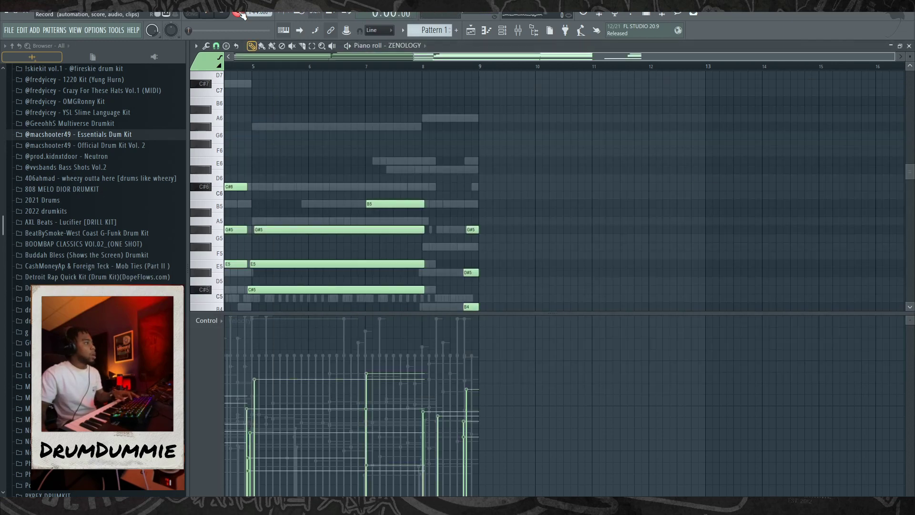
Step: Delete the leftover bar 8 notes in the ZENOLOGY part and re-record that chord as G#3, D#4, F#4 and B4
click(241, 15)
key(space)
scroll(448, 205, down, 3)
right_click(468, 98)
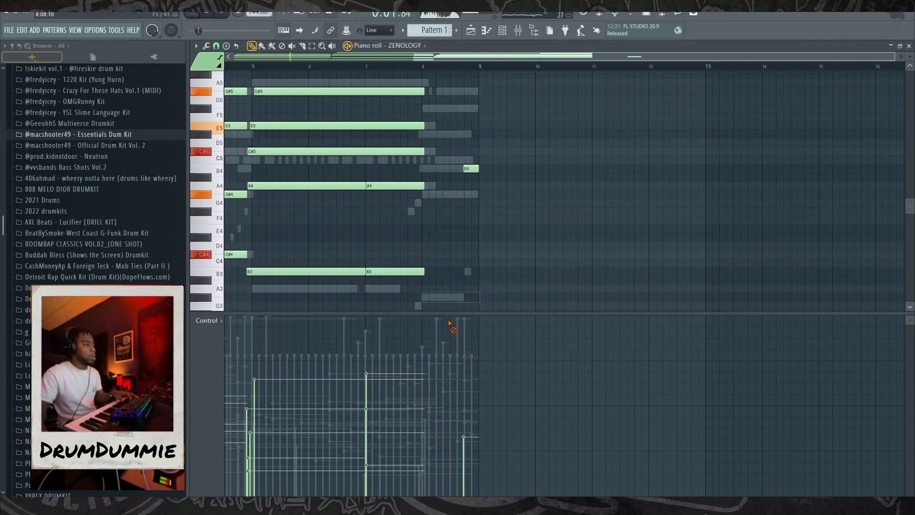
click(294, 66)
right_click(467, 151)
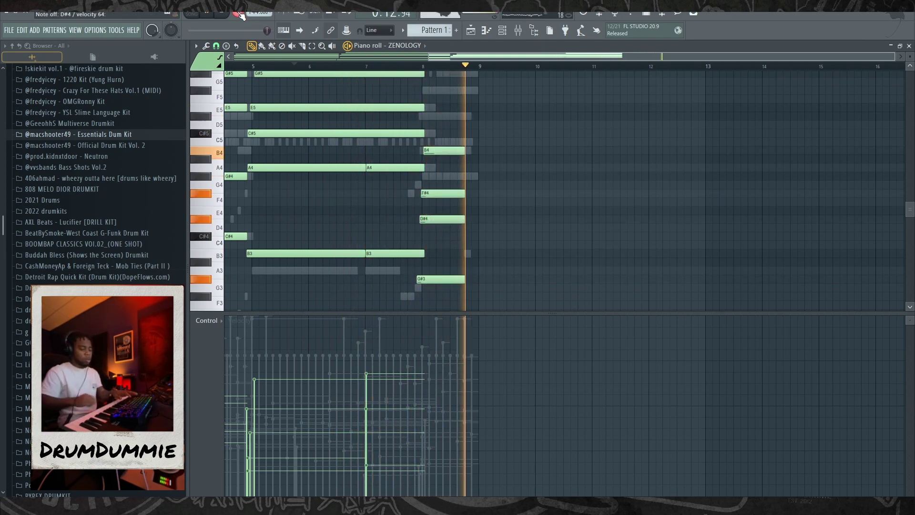
key(space)
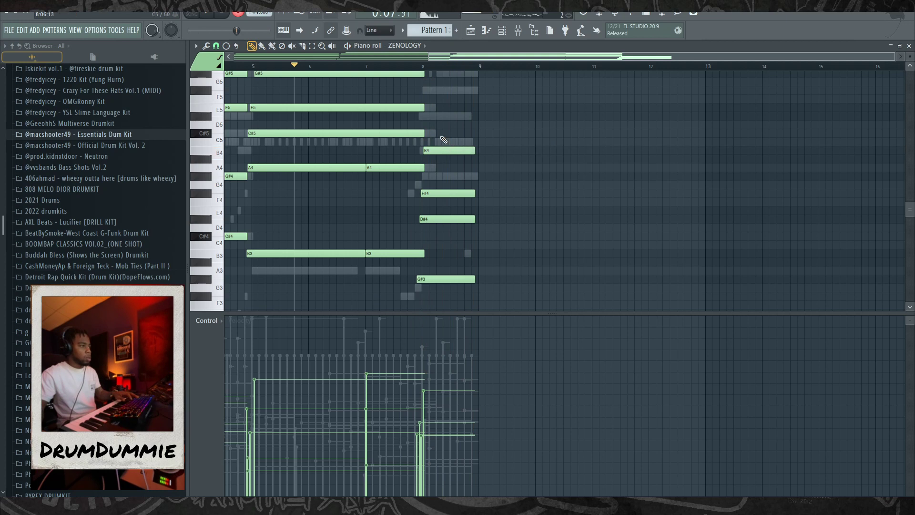
Step: Add a D#5 note to the bar 8 chord and align its D#4 and G#3 notes with the bar's start
scroll(437, 119, up, 2)
drag(431, 176, 428, 162)
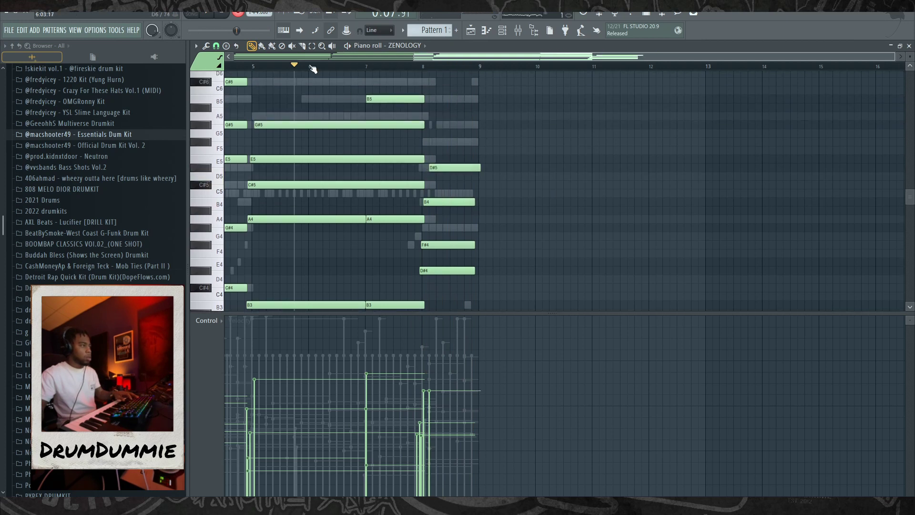
click(239, 18)
key(space)
scroll(419, 210, down, 2)
drag(431, 220, 434, 220)
drag(423, 278, 429, 277)
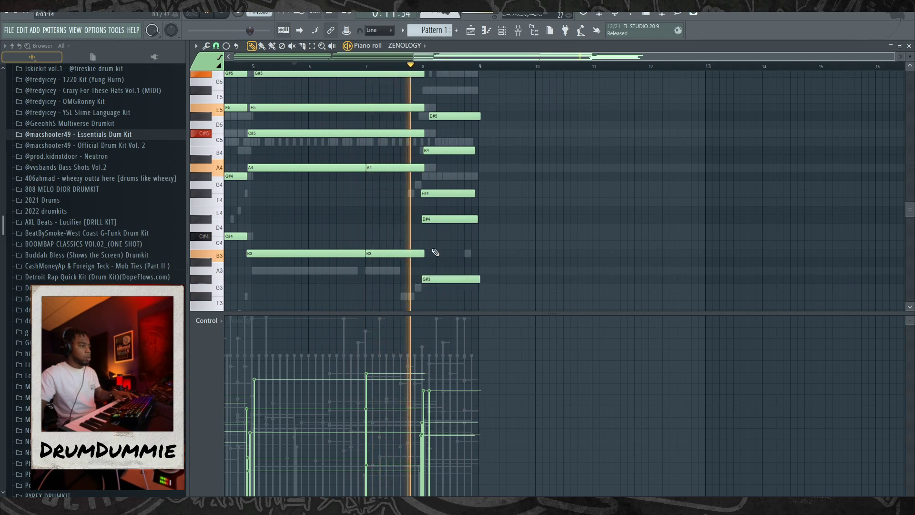
Step: Replace D#4 in the bar 8 chord with an F#5 note starting on the bar line, auditioning the chord
click(423, 66)
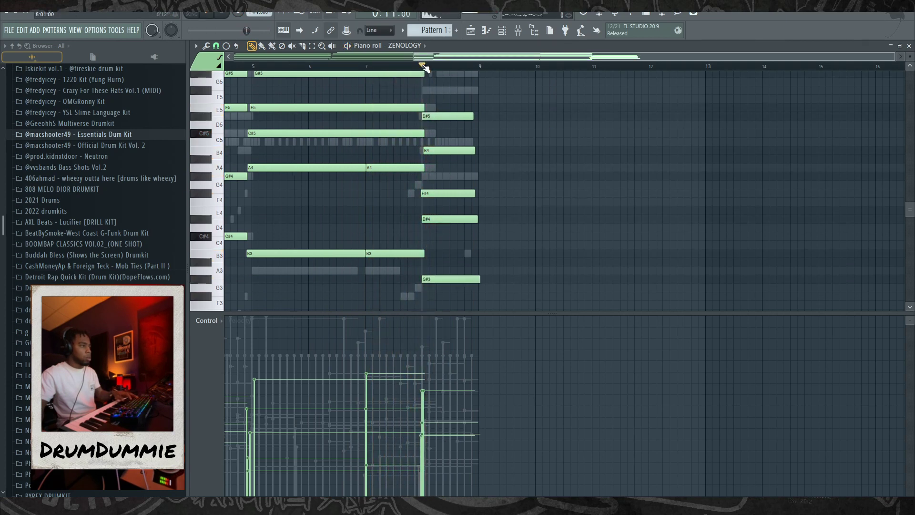
key(space)
key(space)
right_click(435, 219)
key(space)
key(space)
click(427, 93)
key(space)
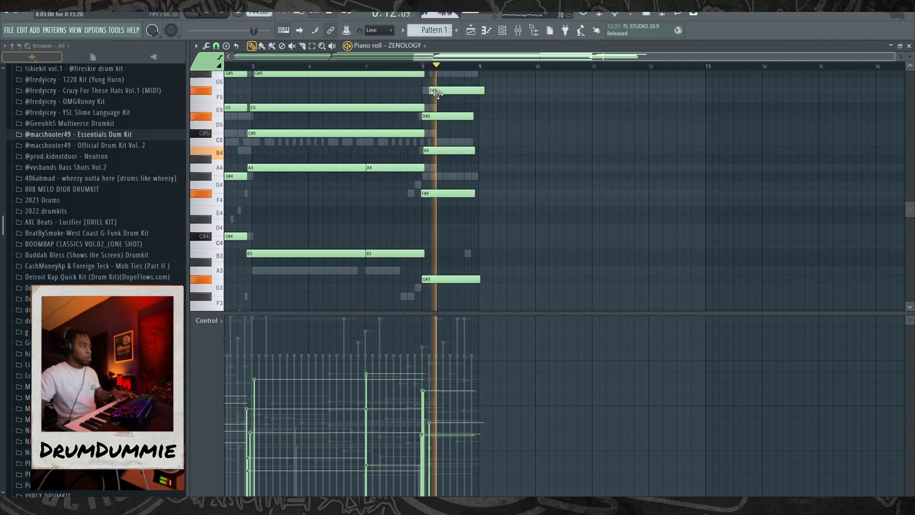
drag(435, 91, 428, 91)
Step: Delete the F#4 note from the bar 8 chord and play the chord back
key(space)
key(space)
scroll(442, 143, up, 1)
right_click(437, 218)
key(space)
key(space)
scroll(446, 205, up, 2)
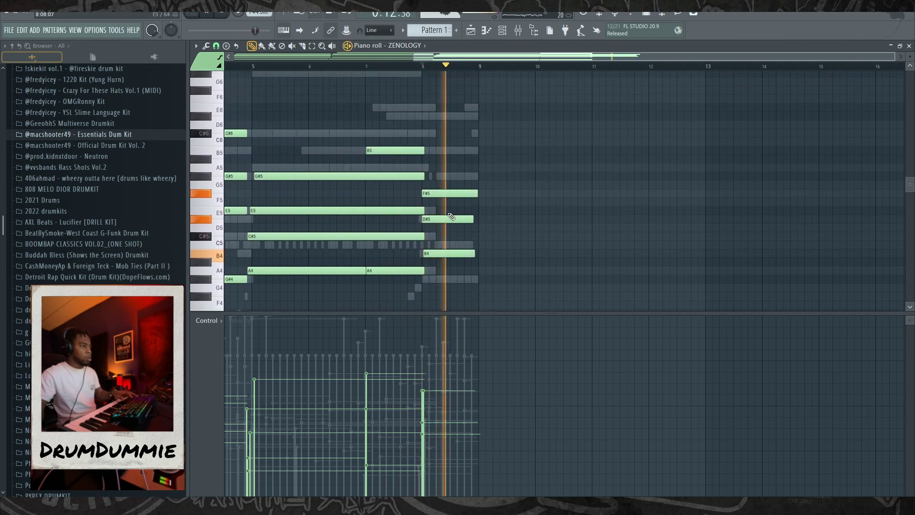
key(space)
key(space)
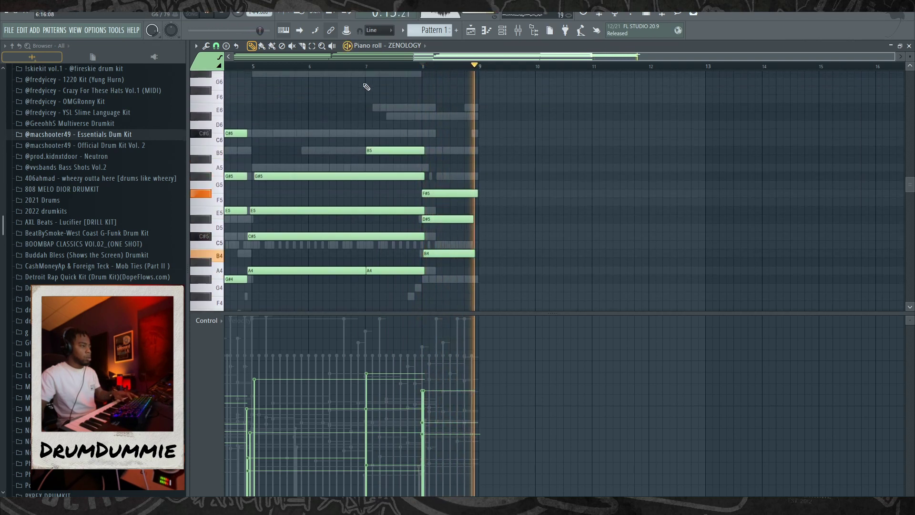
Step: Delete the B5 note in bar 7, replay the passage and check the channel rack
click(366, 67)
right_click(398, 151)
key(space)
key(space)
scroll(427, 163, down, 1)
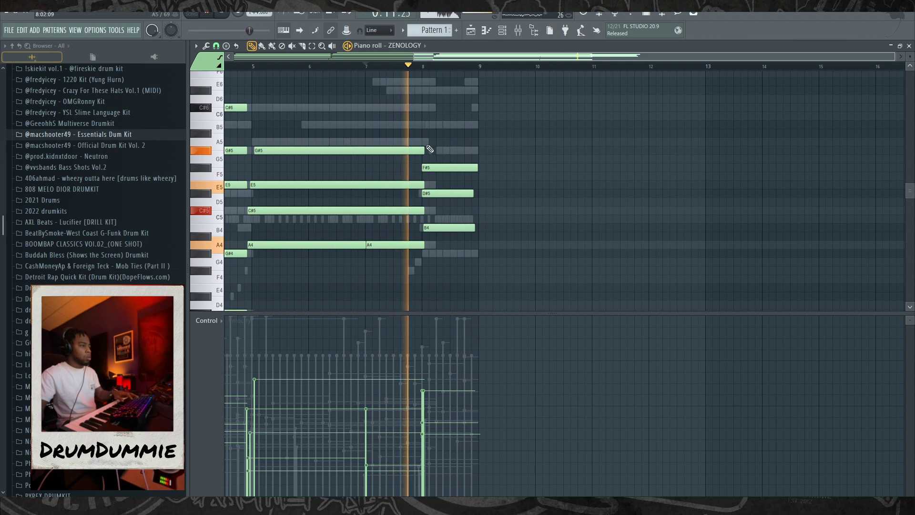
click(504, 30)
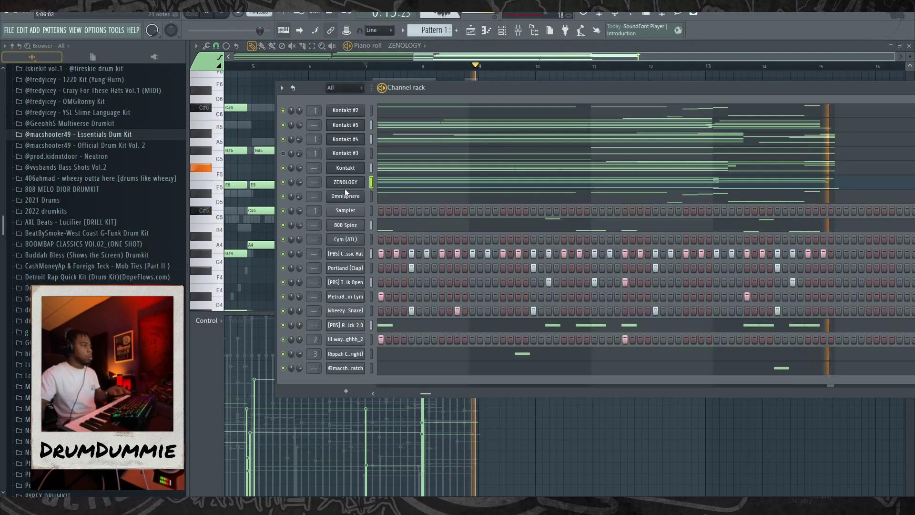
click(504, 31)
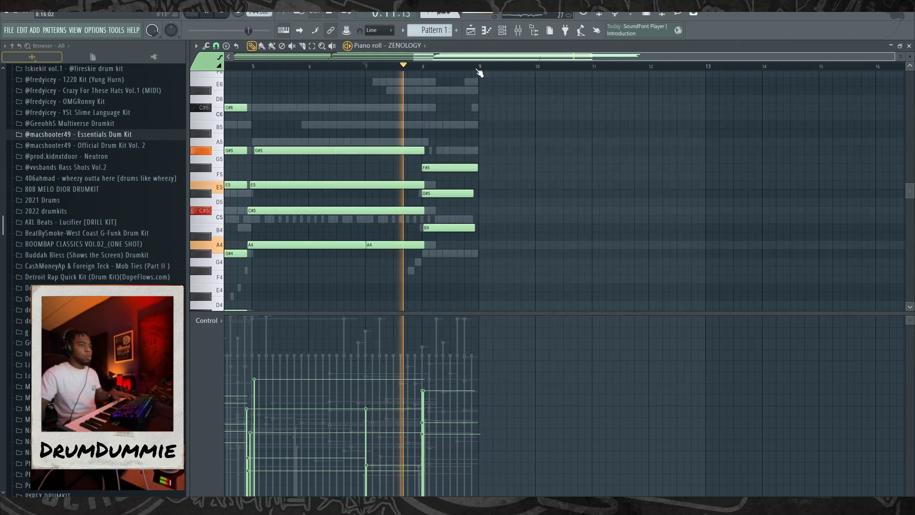
Step: Slice the low G#3 note at the end of bar 8
scroll(562, 181, down, 9)
scroll(477, 155, up, 2)
key(space)
key(space)
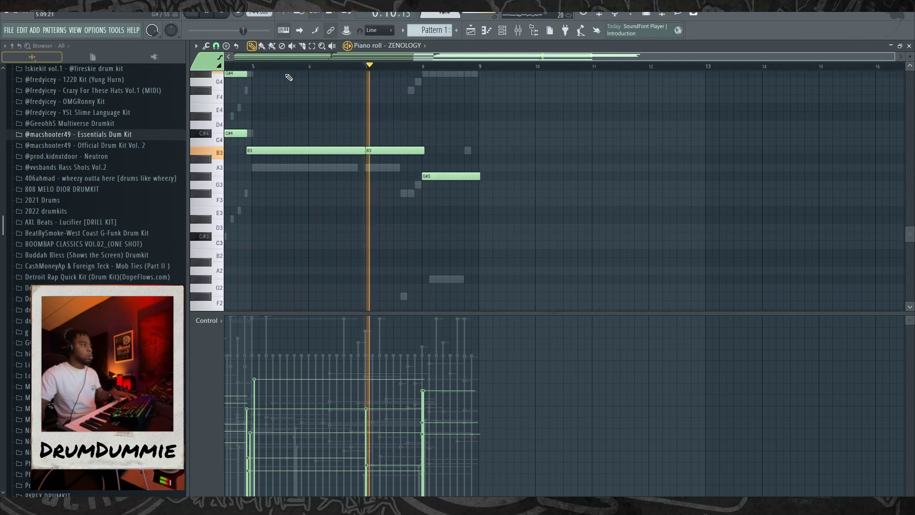
click(302, 46)
drag(479, 184, 480, 155)
Step: Clone the ZENOLOGY channel in the channel rack
click(500, 31)
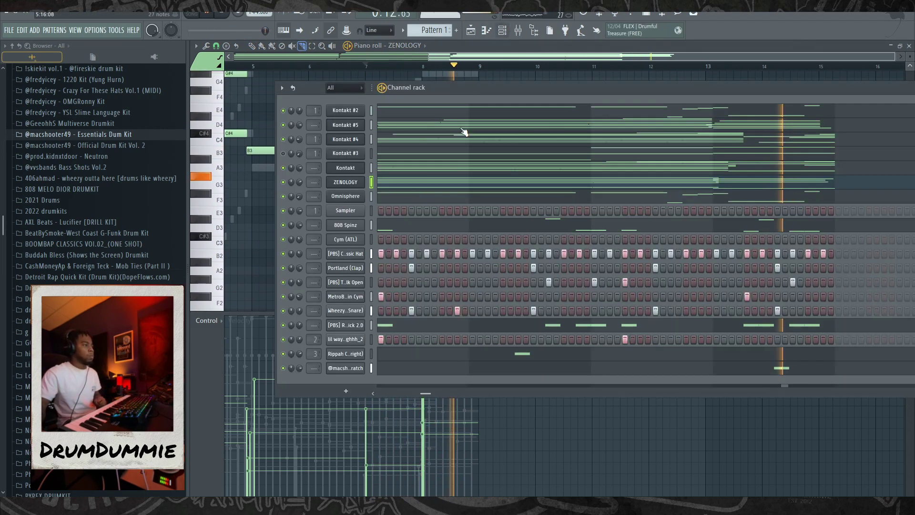
right_click(359, 177)
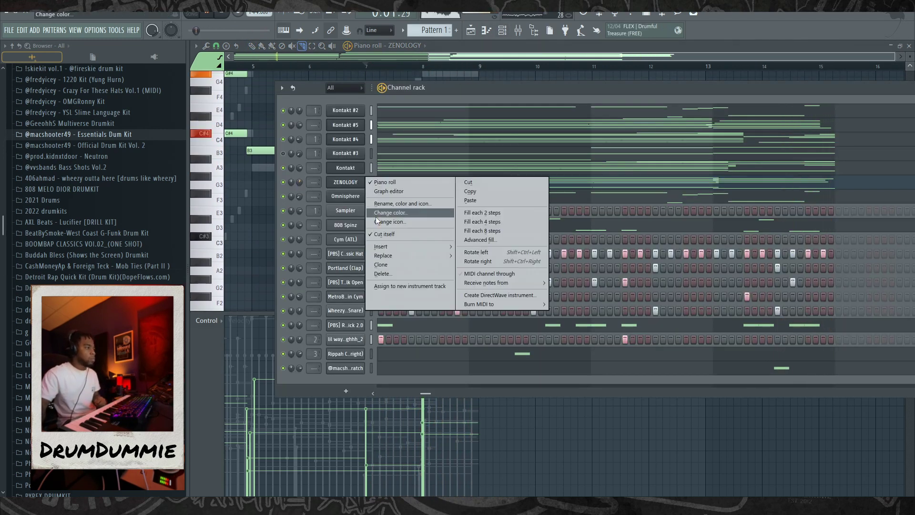
click(382, 265)
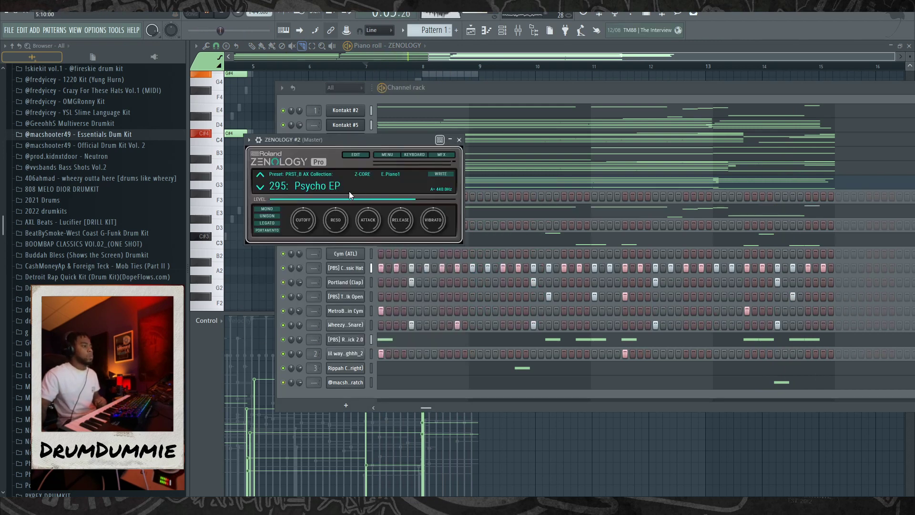
Step: Audition the Piccolo and Jazzer Flute presets from the Flute category on ZENOLOGY #2
click(348, 190)
click(770, 327)
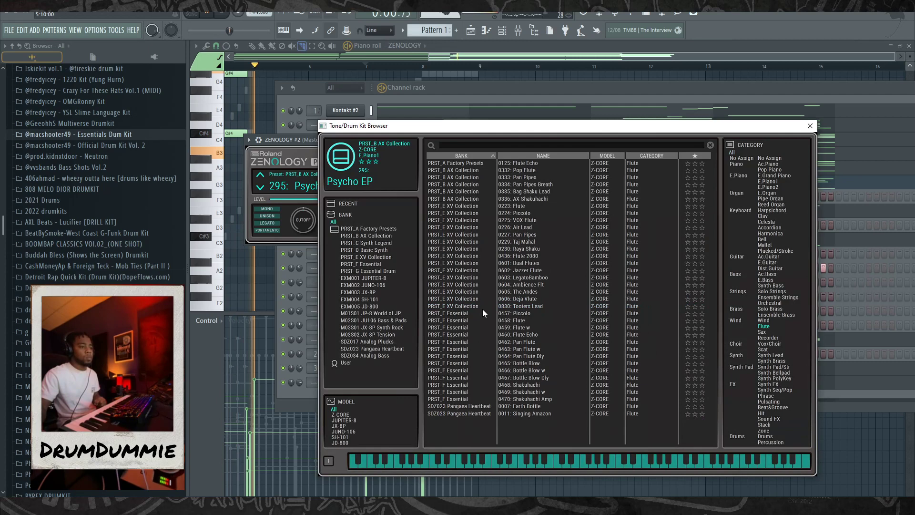
click(520, 313)
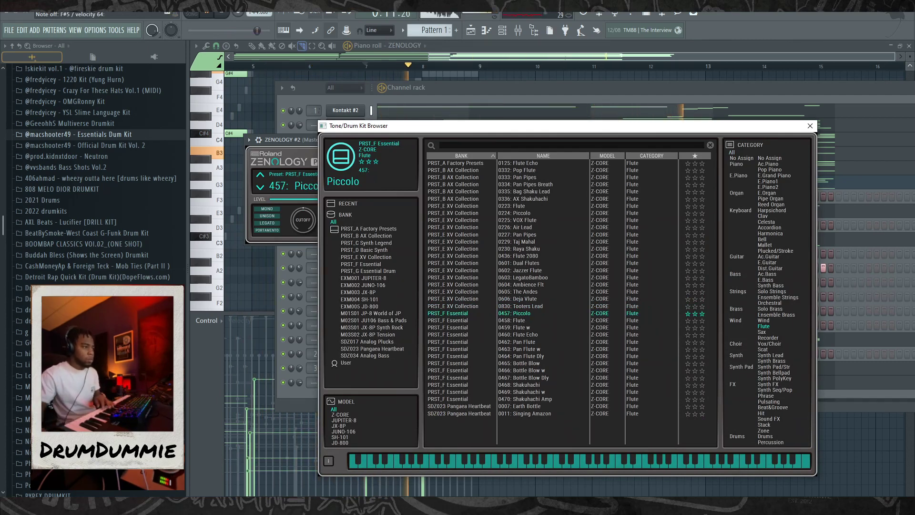
click(537, 270)
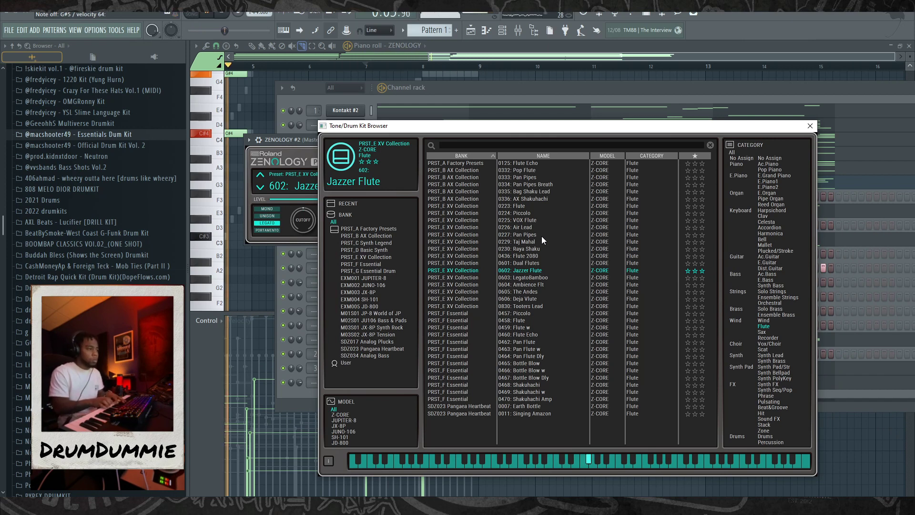
Step: Filter the tone browser to E.Guitar and audition presets including Rotary Gtr, Lounge Gig and Hawaiian Gtr
click(766, 262)
click(548, 278)
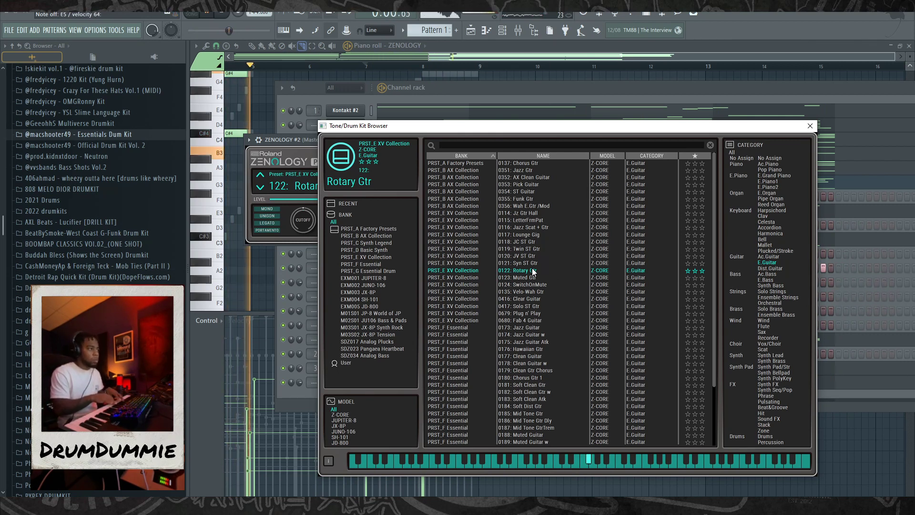
click(531, 237)
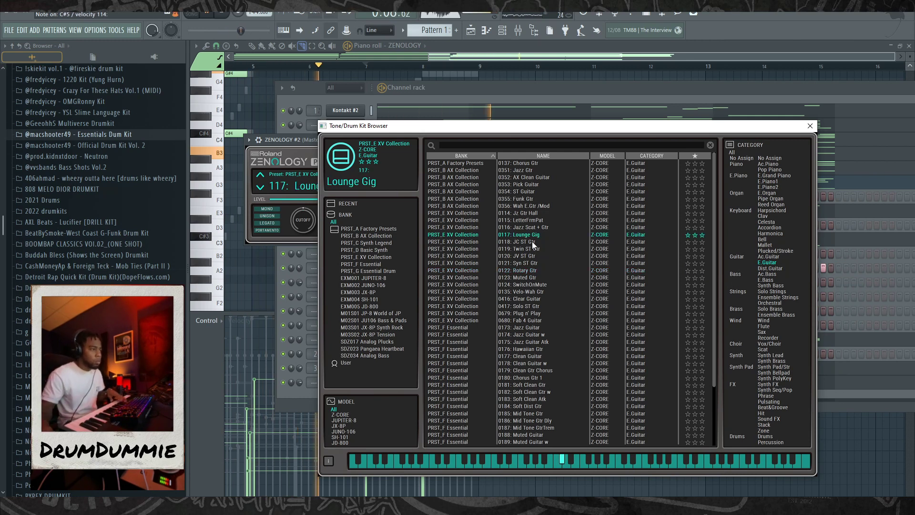
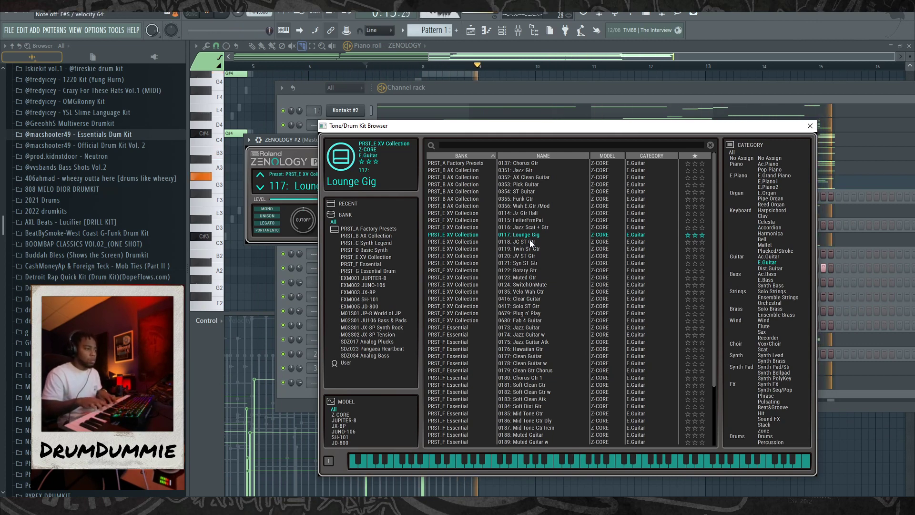
click(538, 350)
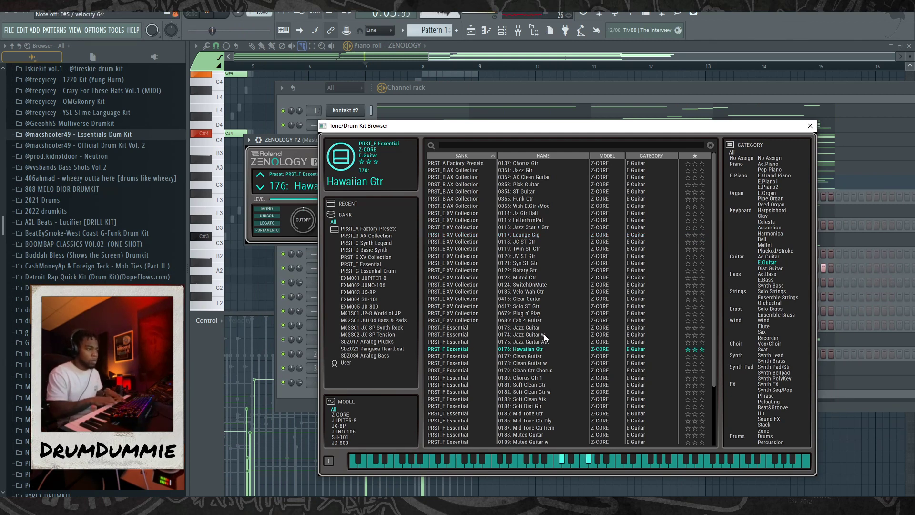
scroll(567, 350, down, 3)
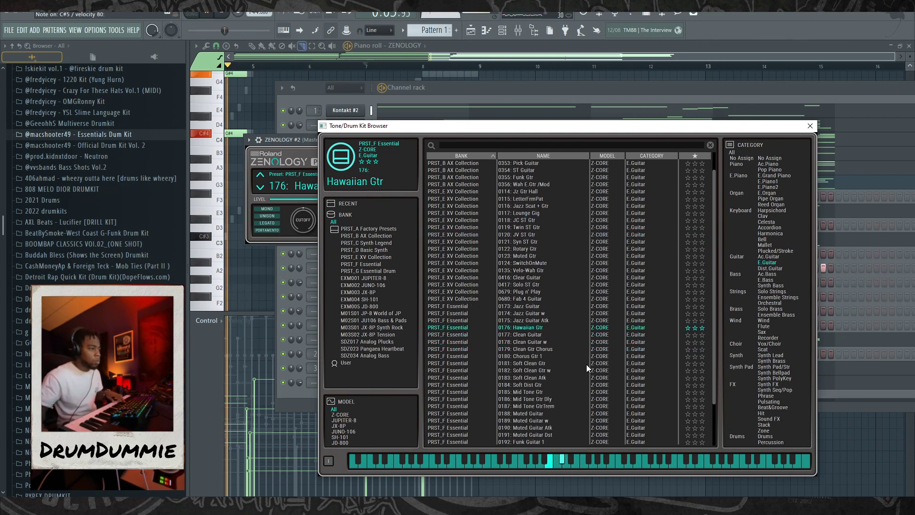
scroll(556, 370, down, 1)
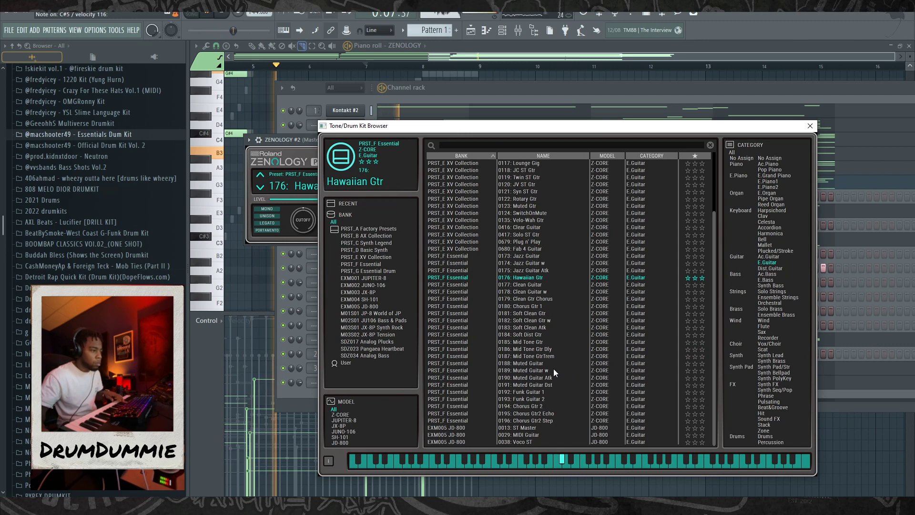
Step: Audition more E.Guitar presets, including Jazz Guitar, Velo-Wah Gtr, Jazz Guitar w, Funk Guitar 2 and Clean Gtr Chorus
click(529, 249)
click(537, 256)
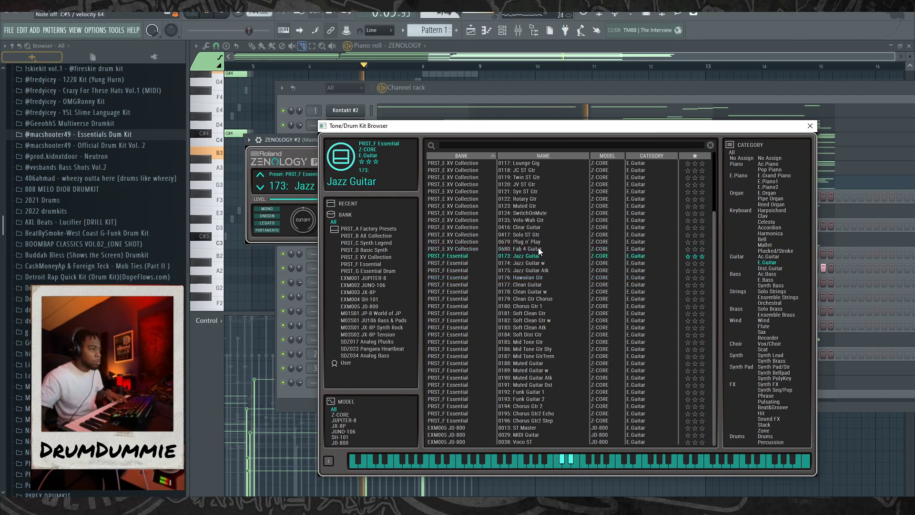
click(534, 221)
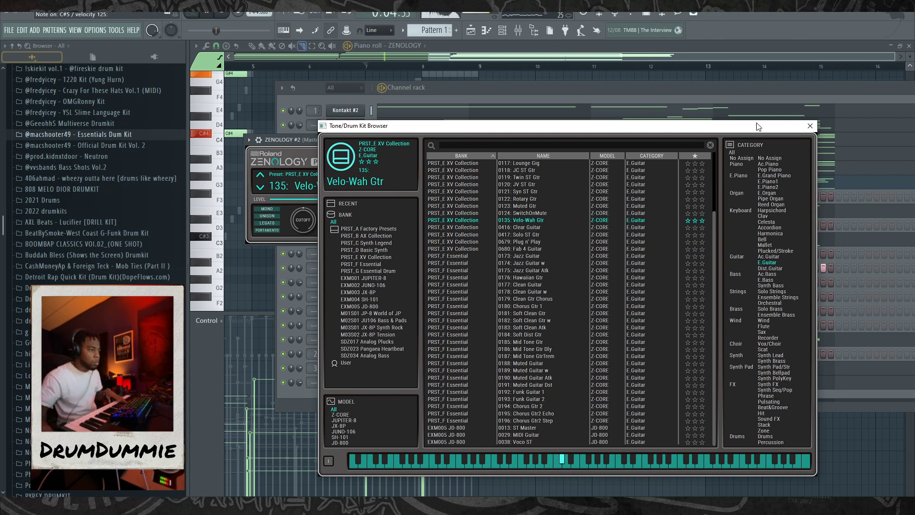
click(534, 270)
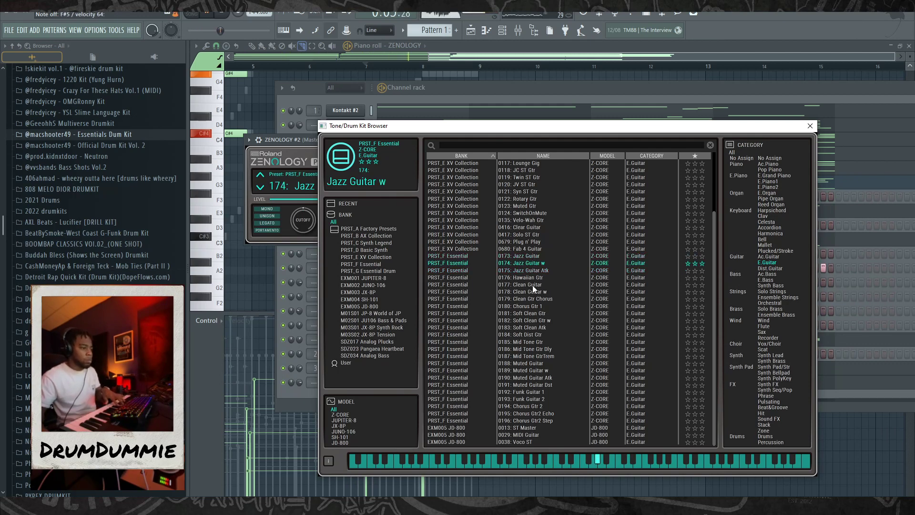
click(536, 385)
click(538, 399)
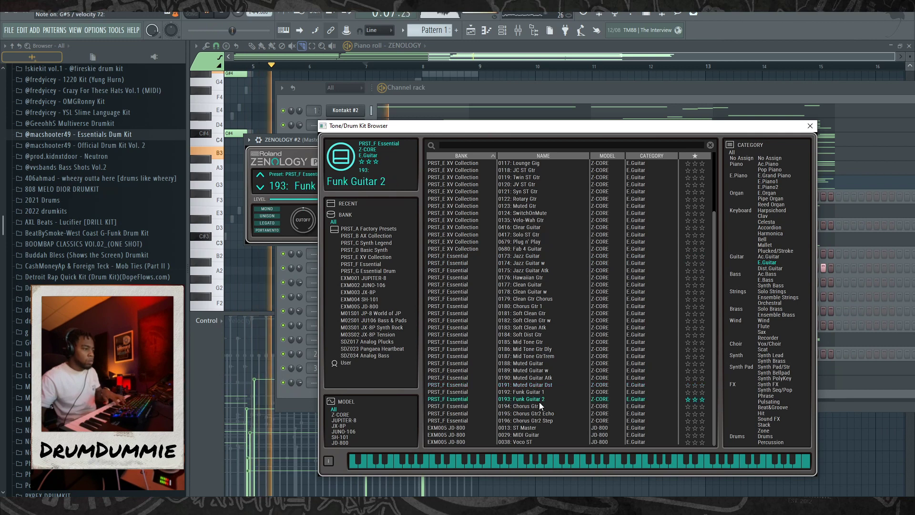
click(537, 413)
click(538, 285)
click(539, 299)
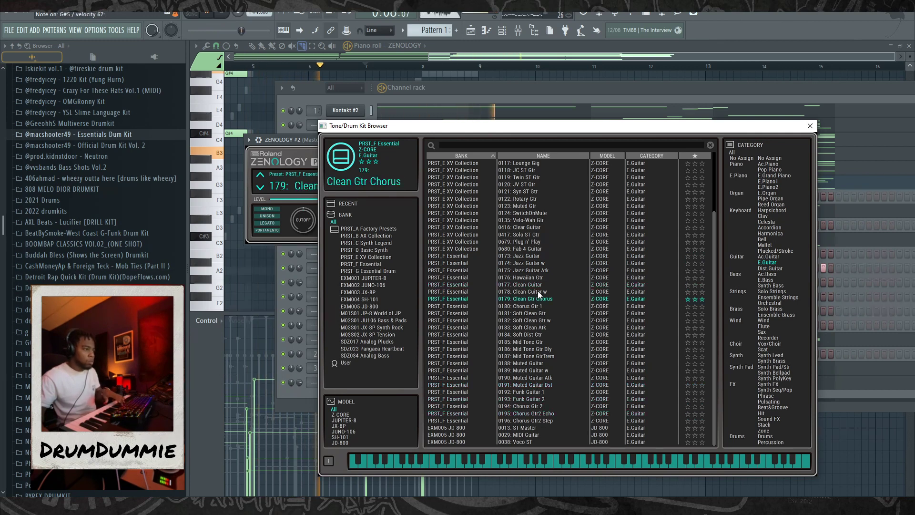
Step: Compare Plug n' Play and Velo-Wah Gtr, choose the SwitchOnMute preset for ZENOLOGY #2 and close the tone browser
click(536, 263)
click(534, 241)
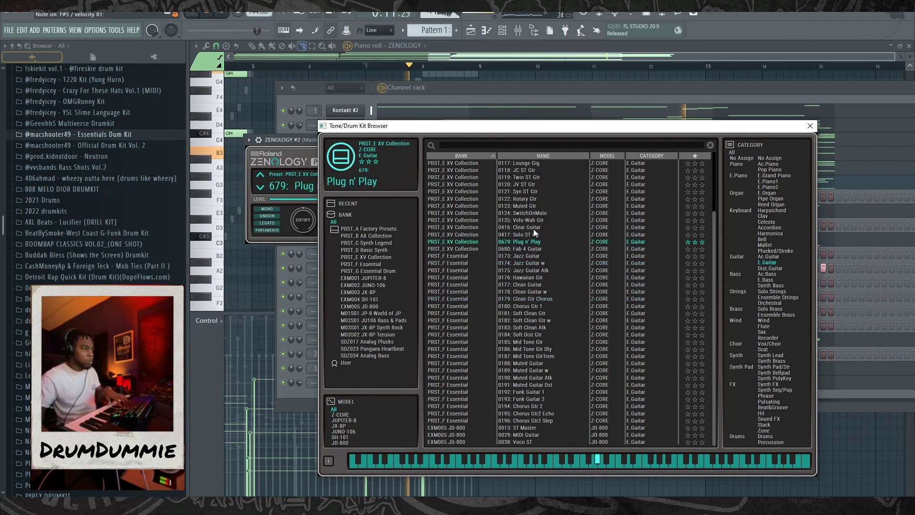
click(532, 227)
click(531, 220)
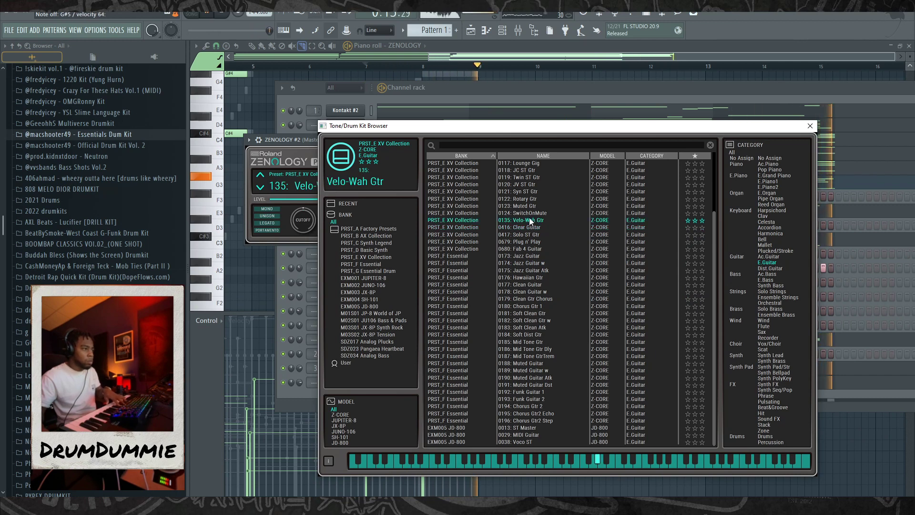
click(528, 215)
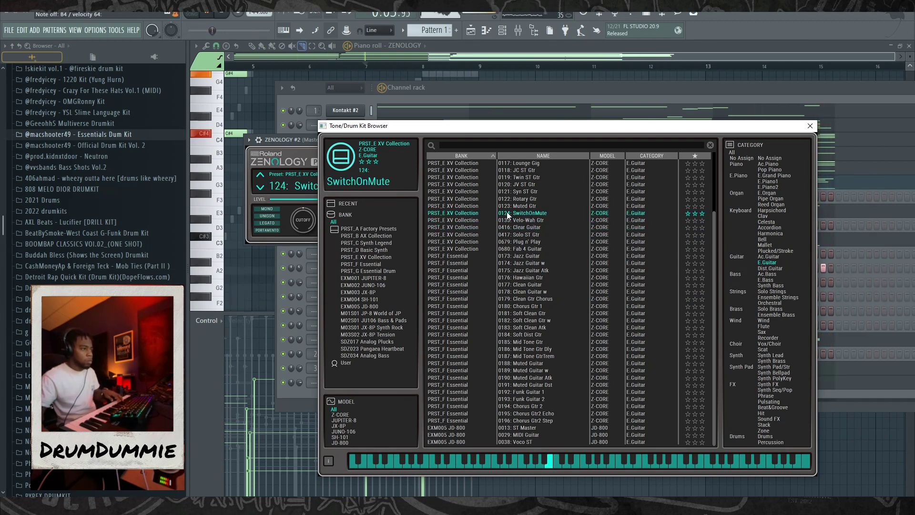
click(810, 126)
Step: Record a SwitchOnMute guitar melody on ZENOLOGY #2, turn recording off and open its notes in the piano roll
key(space)
click(236, 14)
key(space)
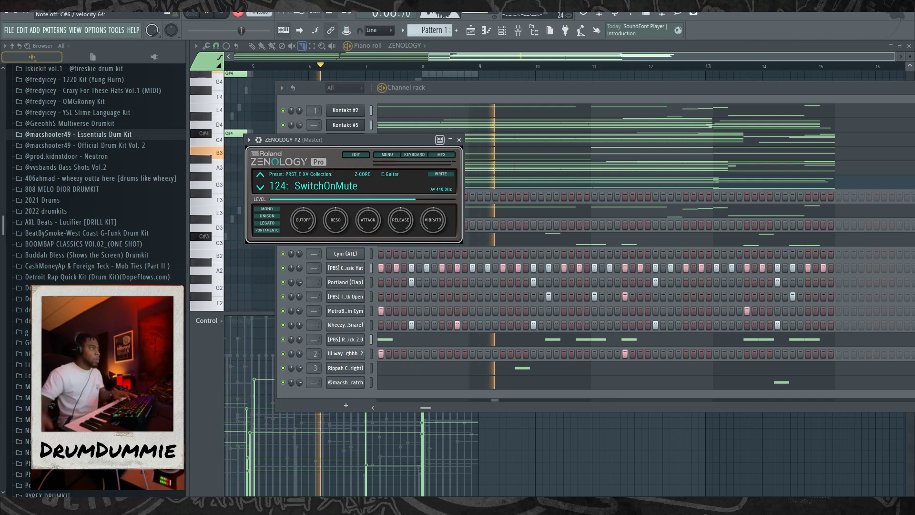
key(space)
click(241, 13)
click(517, 198)
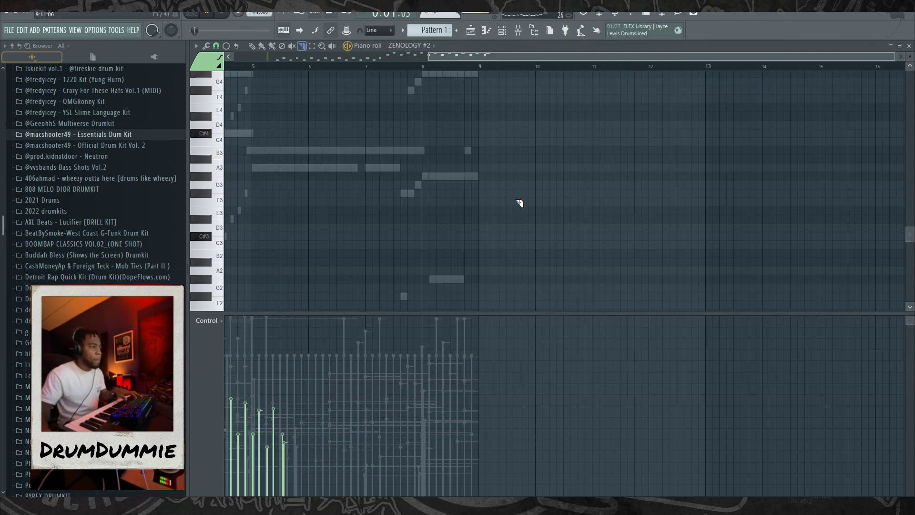
Step: Turn off note snapping, select all the ZENOLOGY #2 melody notes, shorten them into short staccato hits and play them back
drag(524, 57, 234, 93)
scroll(364, 227, up, 8)
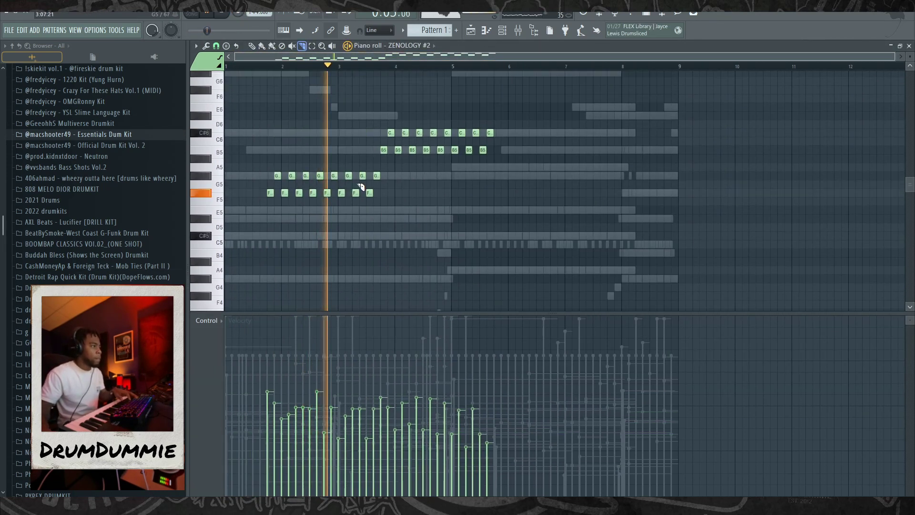
key(space)
click(503, 31)
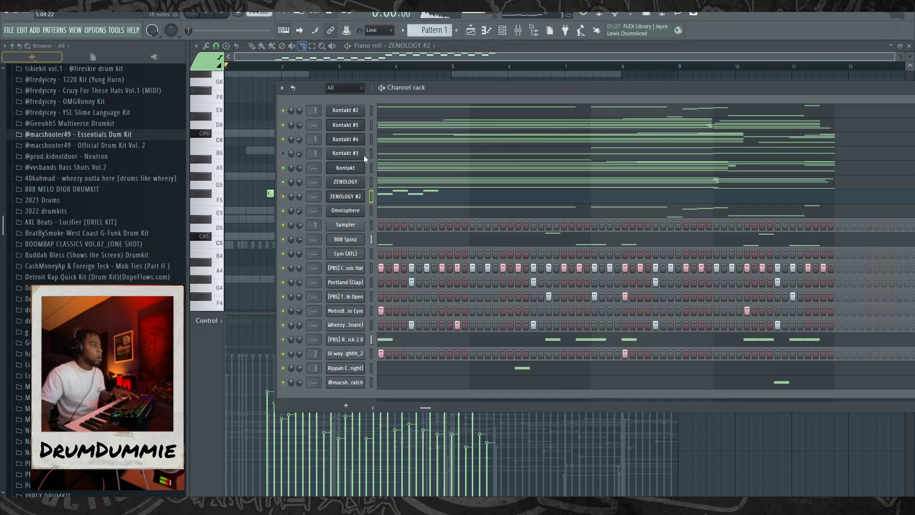
click(260, 95)
drag(525, 229, 224, 111)
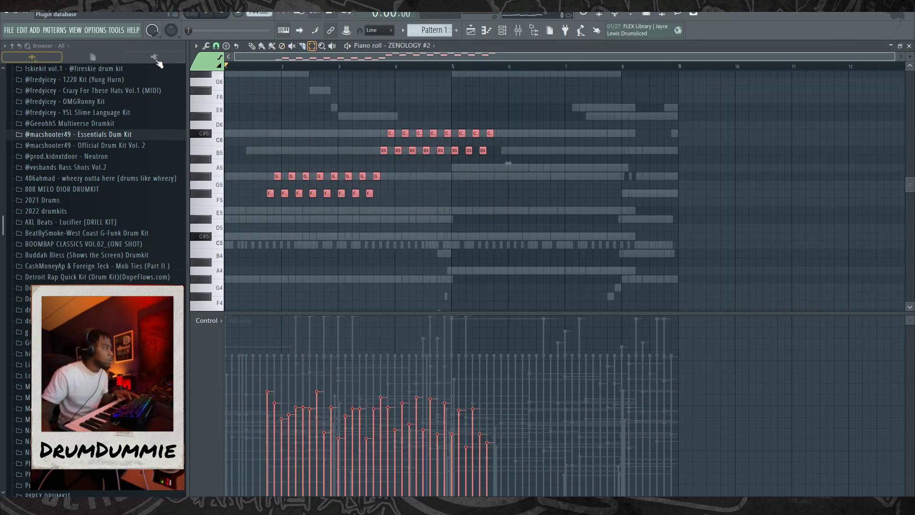
click(217, 46)
click(229, 91)
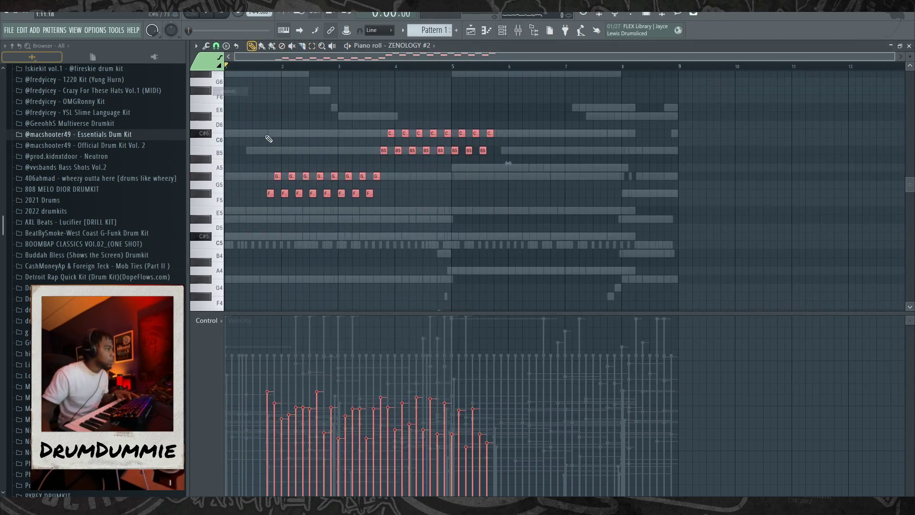
drag(378, 173, 374, 173)
key(space)
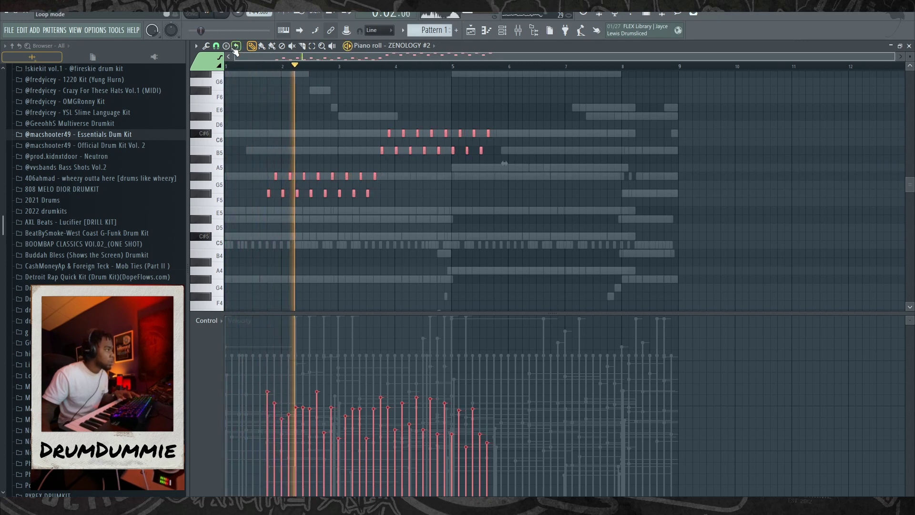
Step: Restore note snapping and delete the ZENOLOGY #2 melody notes that extend past bar 5
click(217, 46)
click(227, 68)
right_click(474, 162)
right_click(488, 133)
right_click(481, 150)
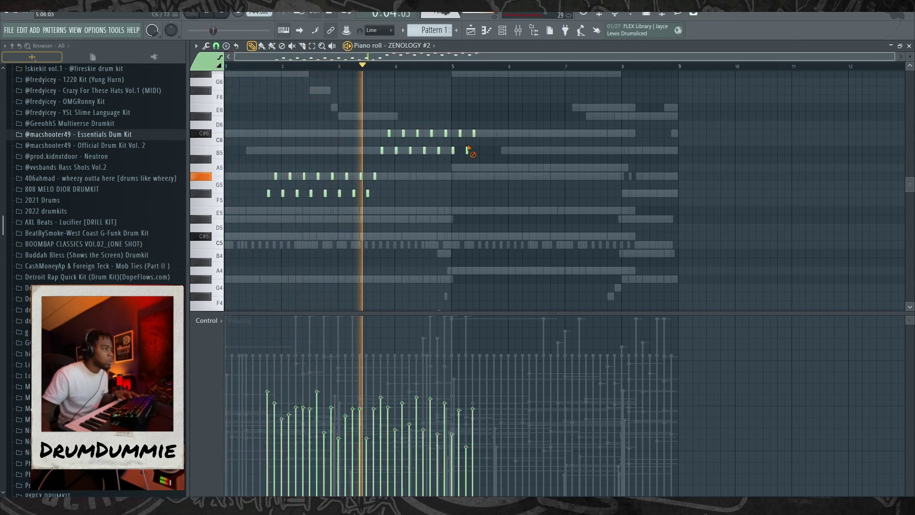
right_click(453, 151)
right_click(467, 151)
right_click(474, 134)
right_click(460, 134)
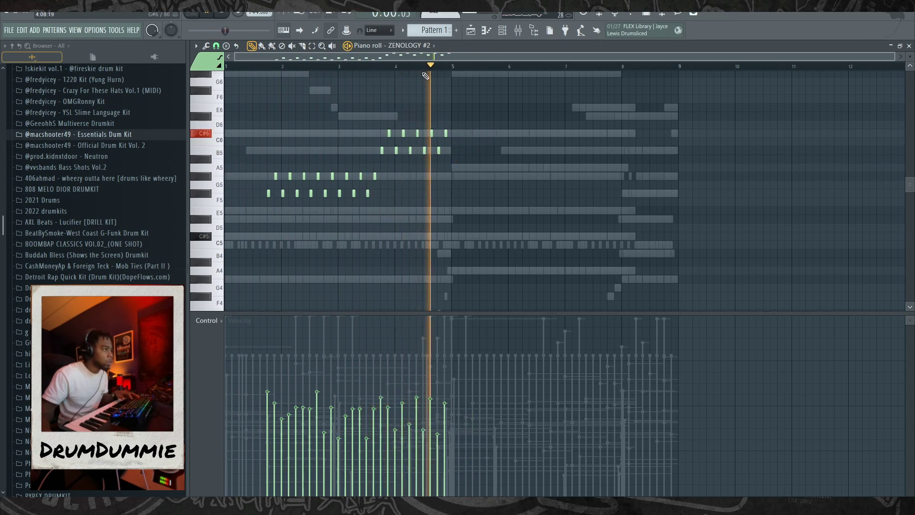
Step: Duplicate the ZENOLOGY #2 melody into bars 5 to 9 and raise the copied notes by one octave
drag(463, 56, 661, 151)
key(ctrl+b)
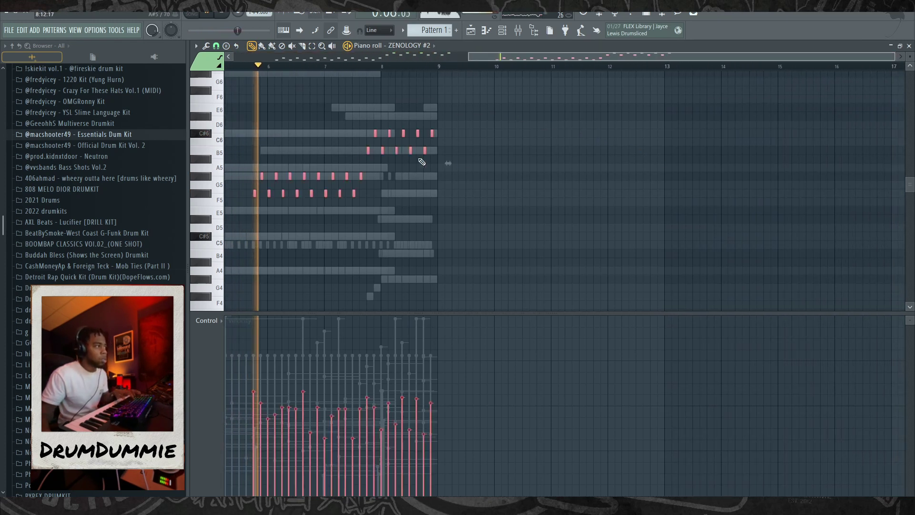
key(ctrl+Up)
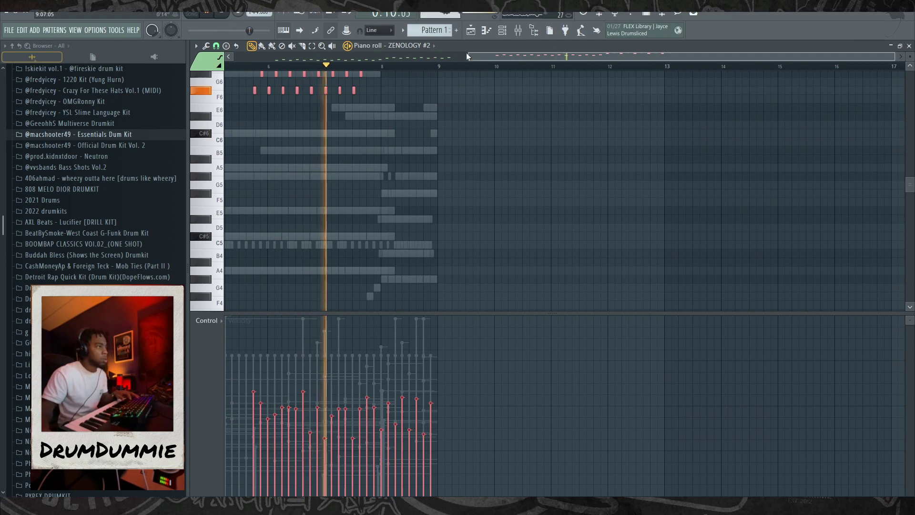
Step: Compare the melody with Kontakt muted and Kontakt #3 enabled, and place Pattern 1 at bar 1 on playlist Track 1
click(502, 30)
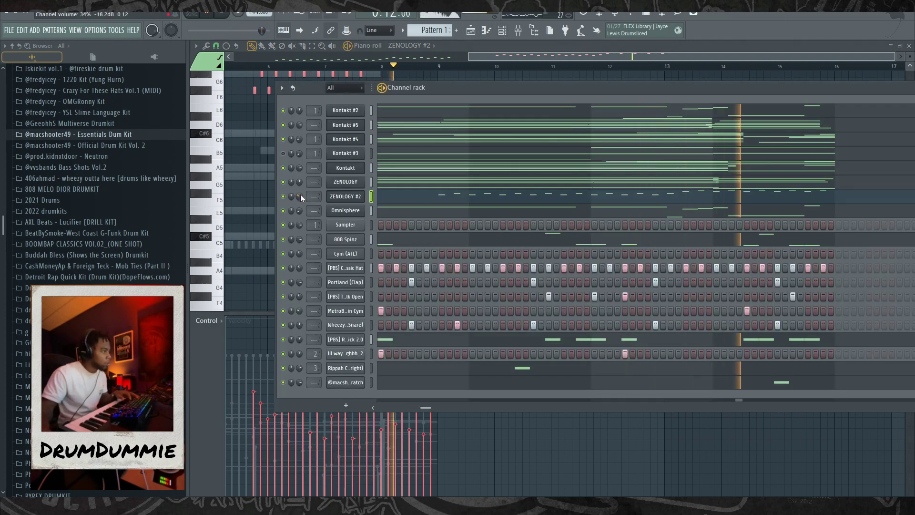
click(285, 168)
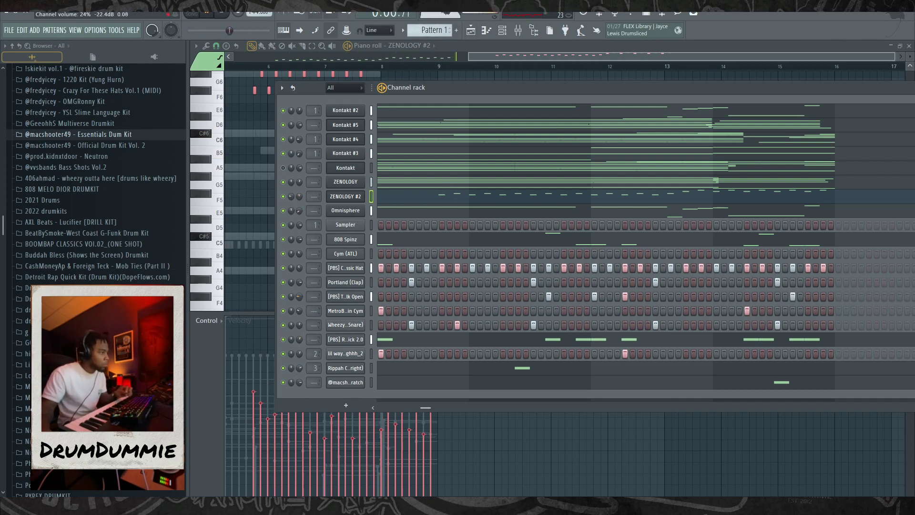
key(F5)
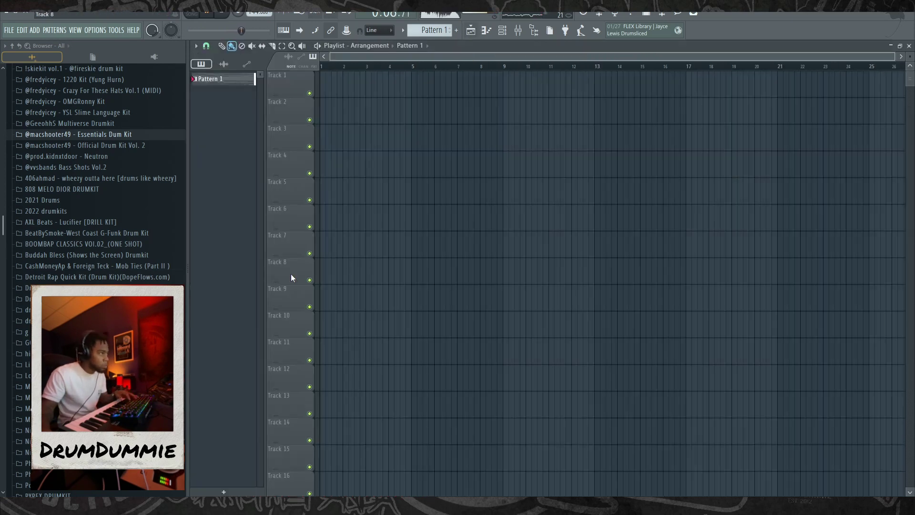
click(346, 94)
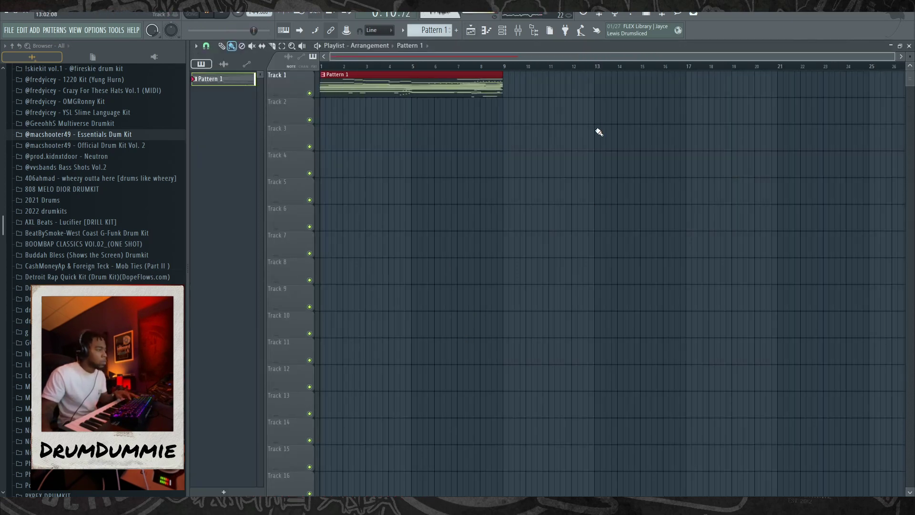
Step: Unmute Kontakt, mute Kontakt #5, Kontakt #4 and Kontakt #3, and restart playback to hear the selection
key(F6)
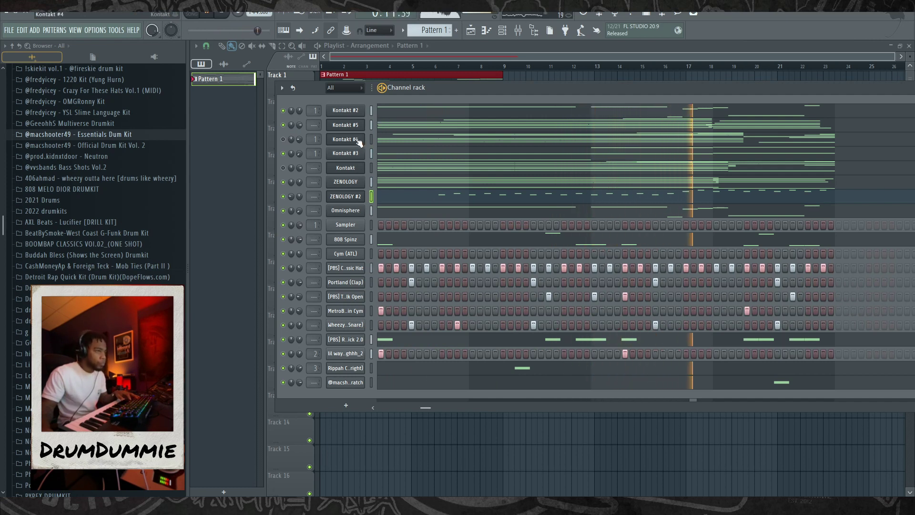
click(283, 153)
click(283, 168)
key(space)
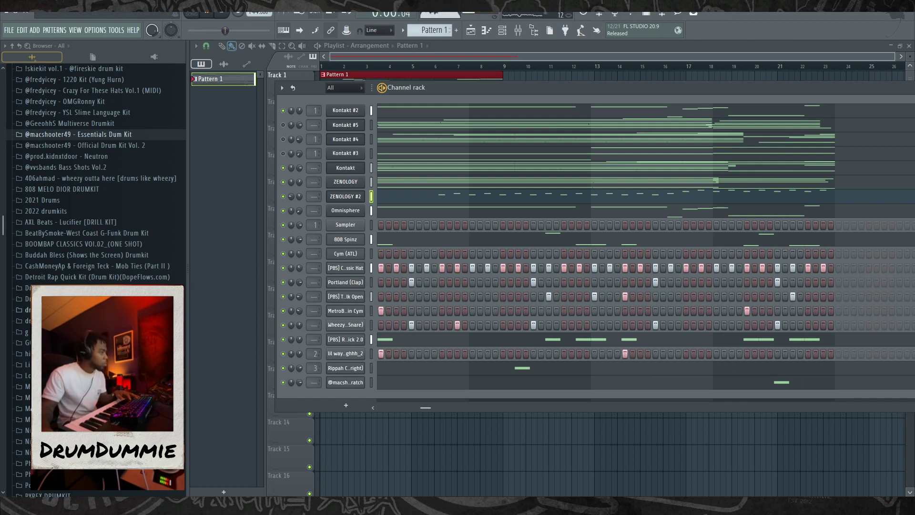
key(space)
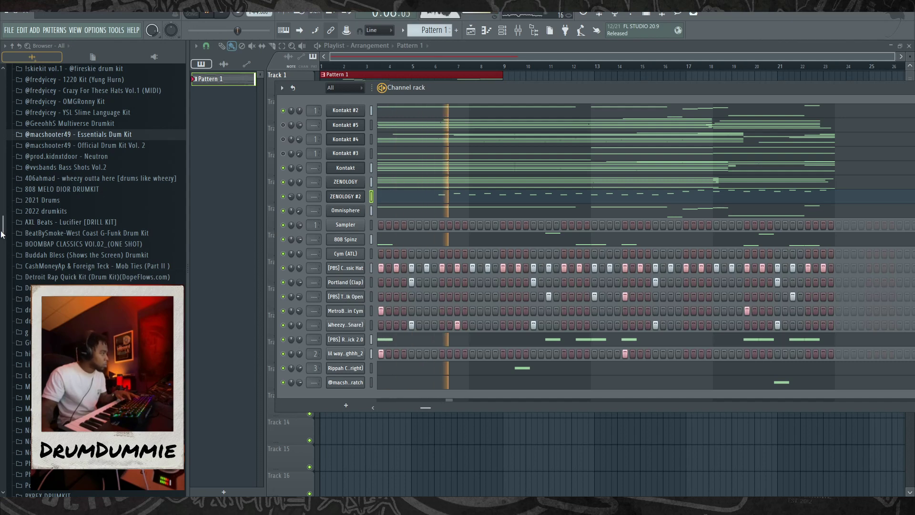
Step: Add a second Pattern 1 clip at bar 9 on Track 1 and select the full 16-bar arrangement
key(F6)
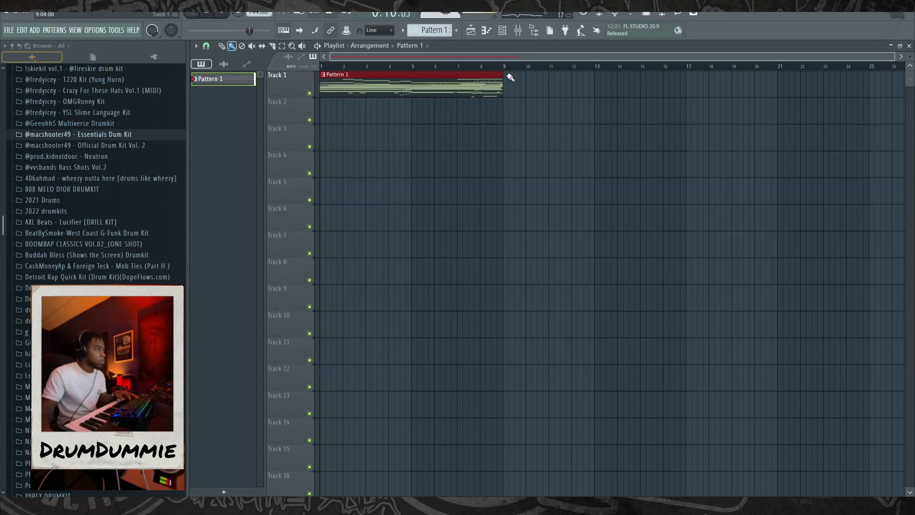
click(510, 78)
key(ctrl+a)
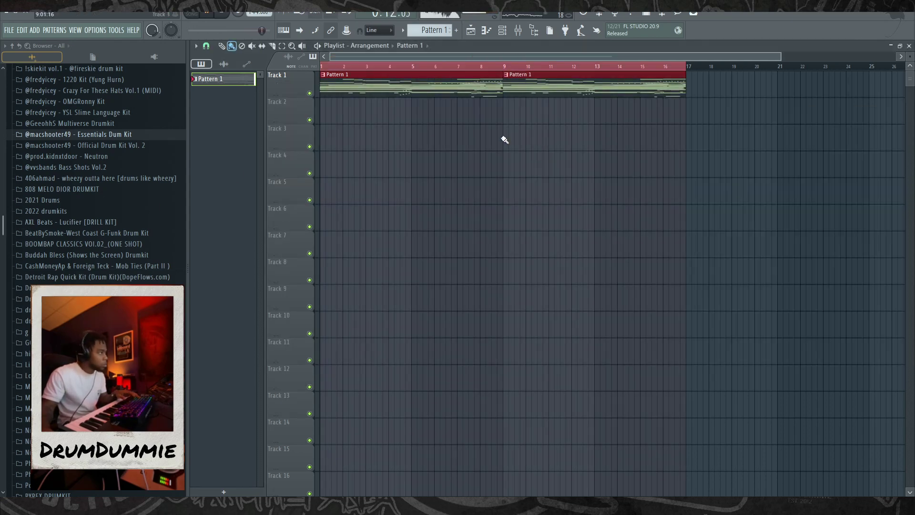
Step: Stop playback and route Kontakt #5, Kontakt, ZENOLOGY, ZENOLOGY #2 and Omnisphere to separate mixer tracks starting from Insert 4
click(520, 32)
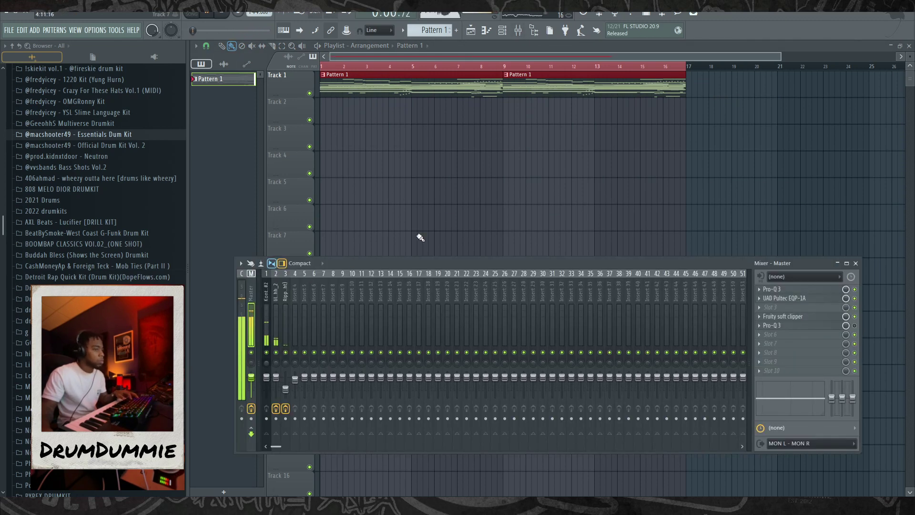
click(508, 33)
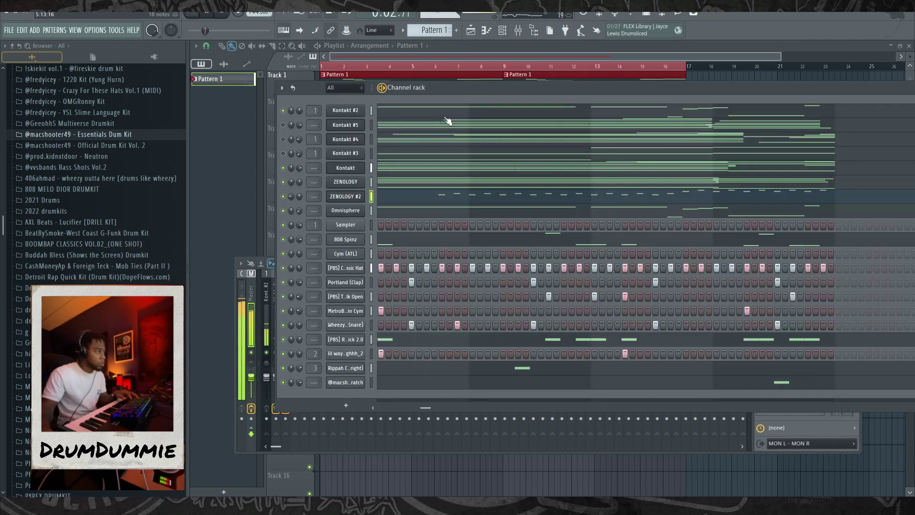
key(space)
drag(371, 210, 372, 168)
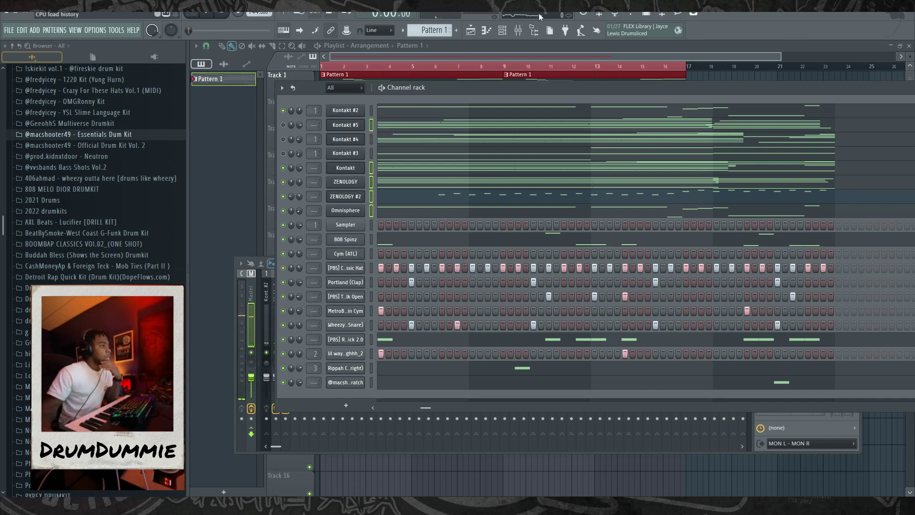
click(518, 30)
right_click(301, 327)
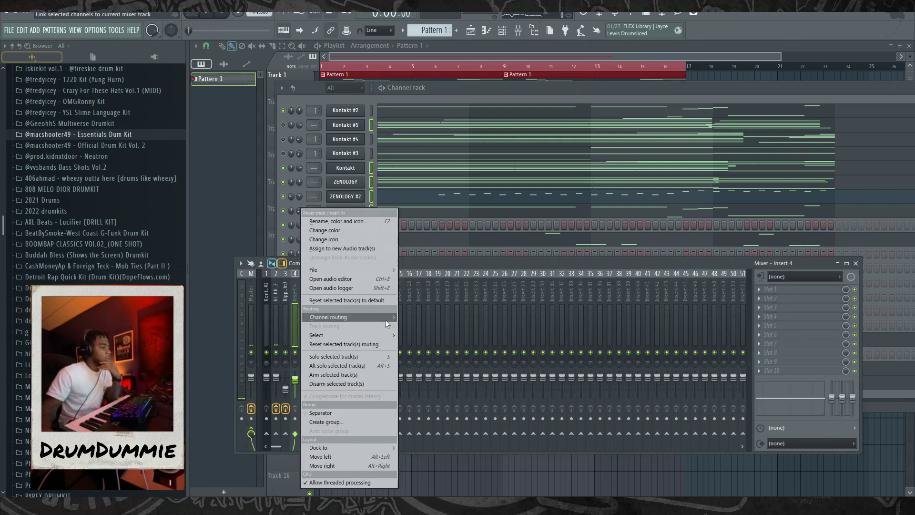
mouse_move(385, 318)
click(428, 327)
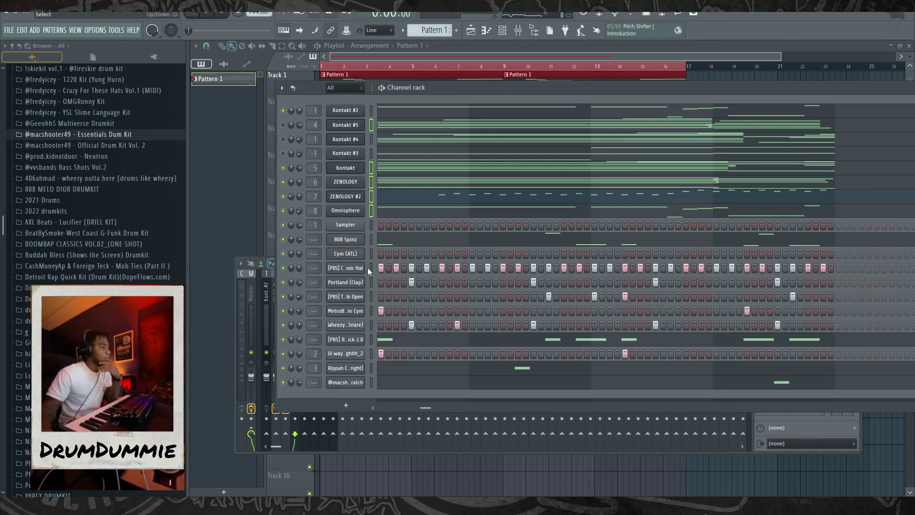
Step: Route 808 Spinz, the cymbals, hats, clap, snare, kick and scratch channels to separate mixer tracks starting from Insert 9
drag(371, 239, 391, 383)
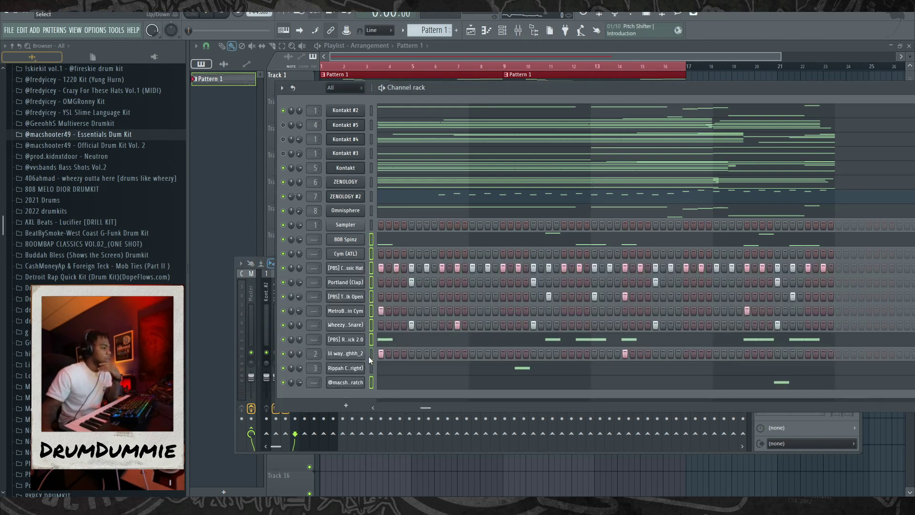
click(267, 321)
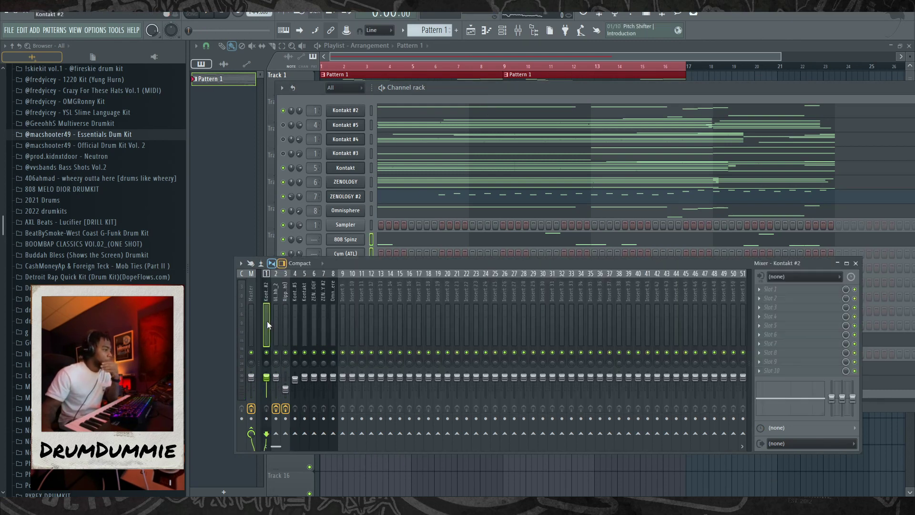
right_click(344, 326)
mouse_move(421, 320)
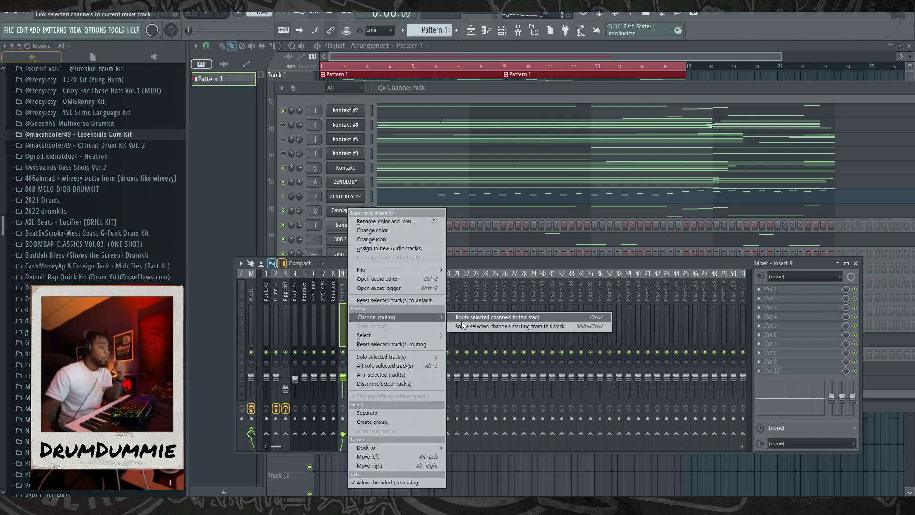
click(505, 327)
click(446, 96)
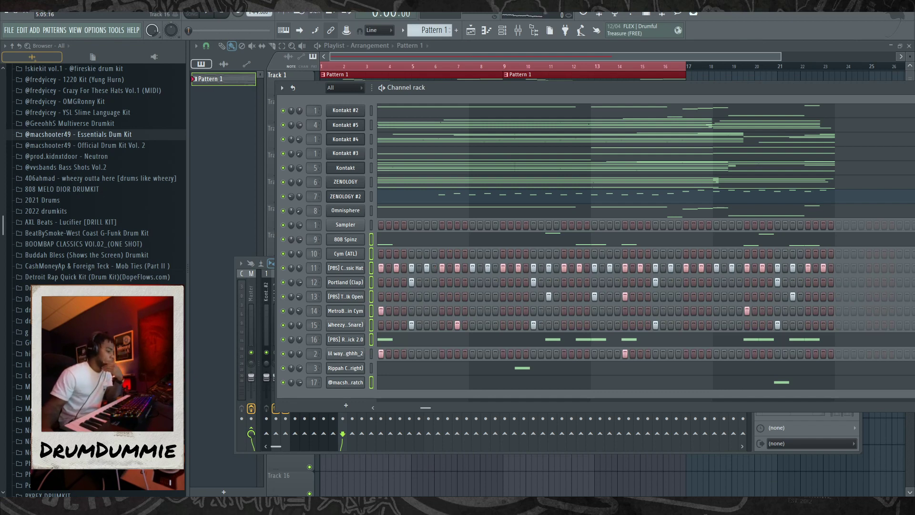
click(425, 504)
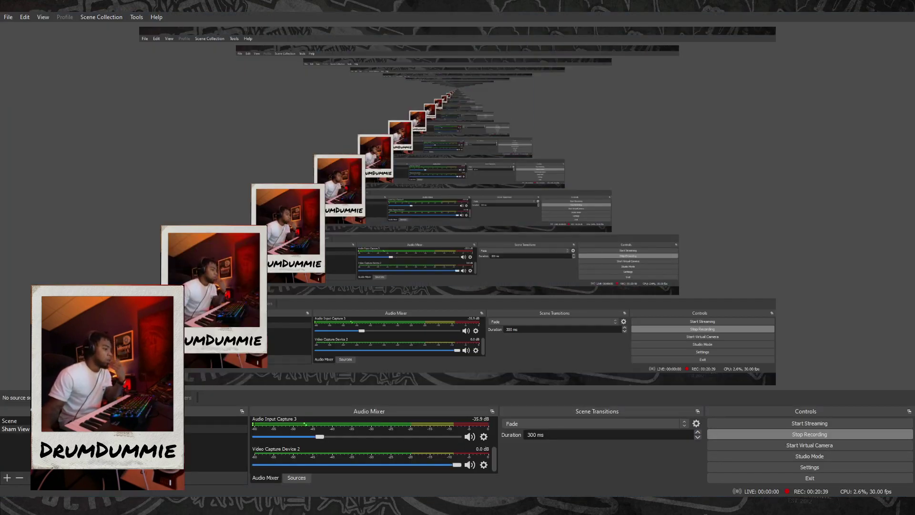